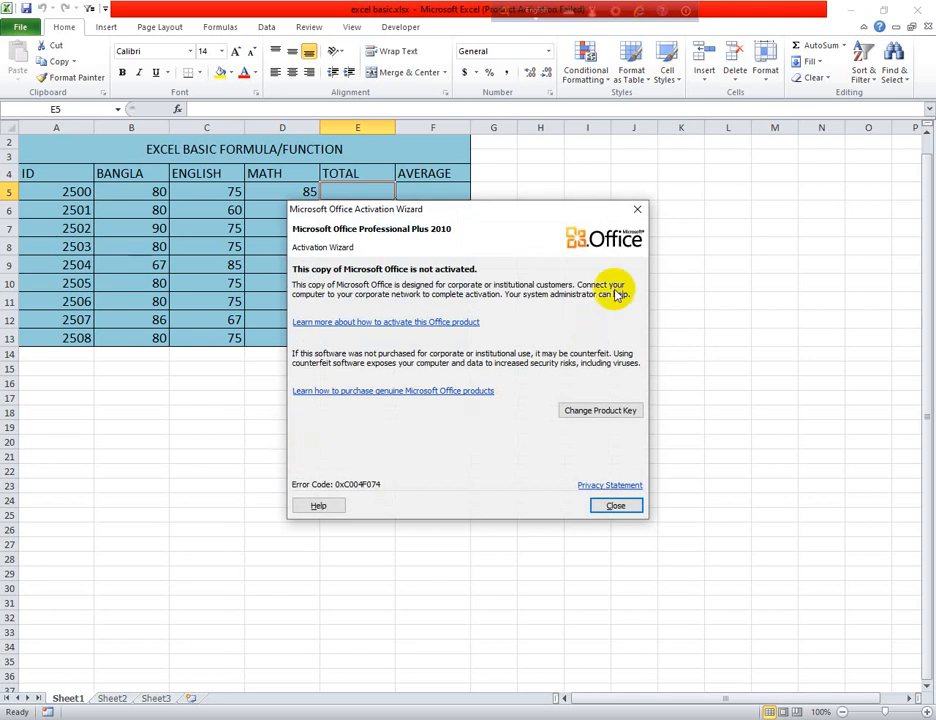
Dismiss the Office activation notice
{"action": "left_click", "coordinate": [637, 212]}
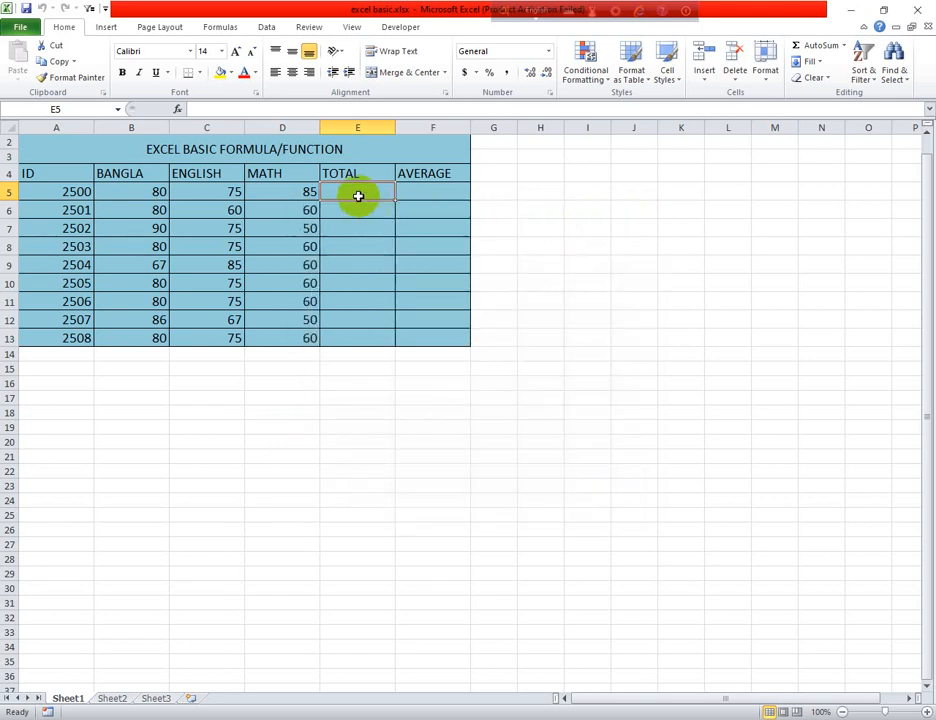
{"action": "scroll", "coordinate": [345, 191], "scroll_direction": "down", "scroll_amount": 1}
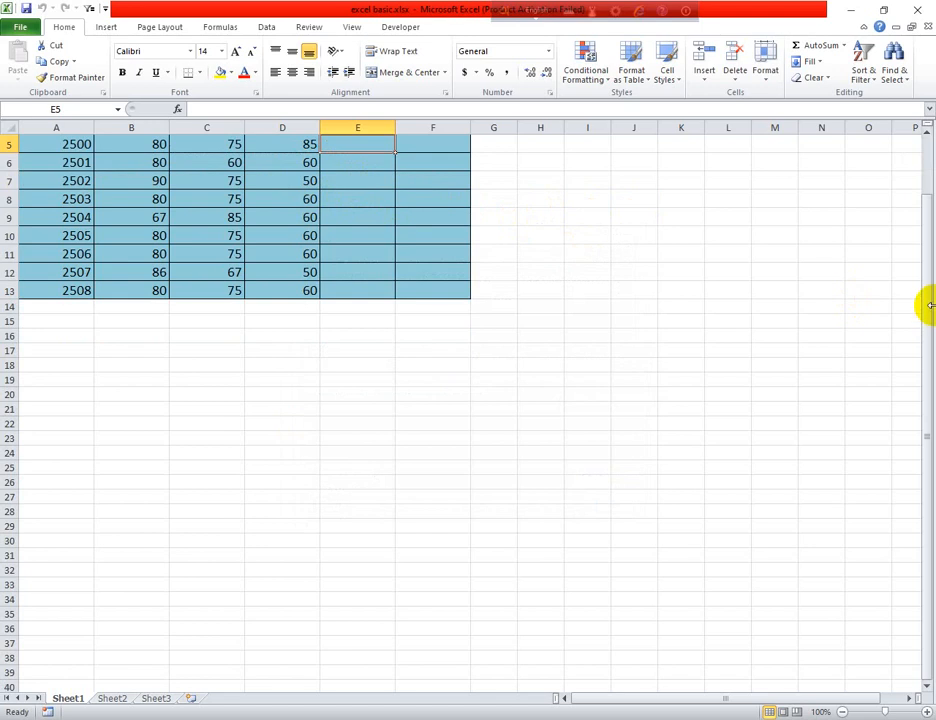
{"action": "left_click_drag", "start_coordinate": [923, 280], "coordinate": [878, 204]}
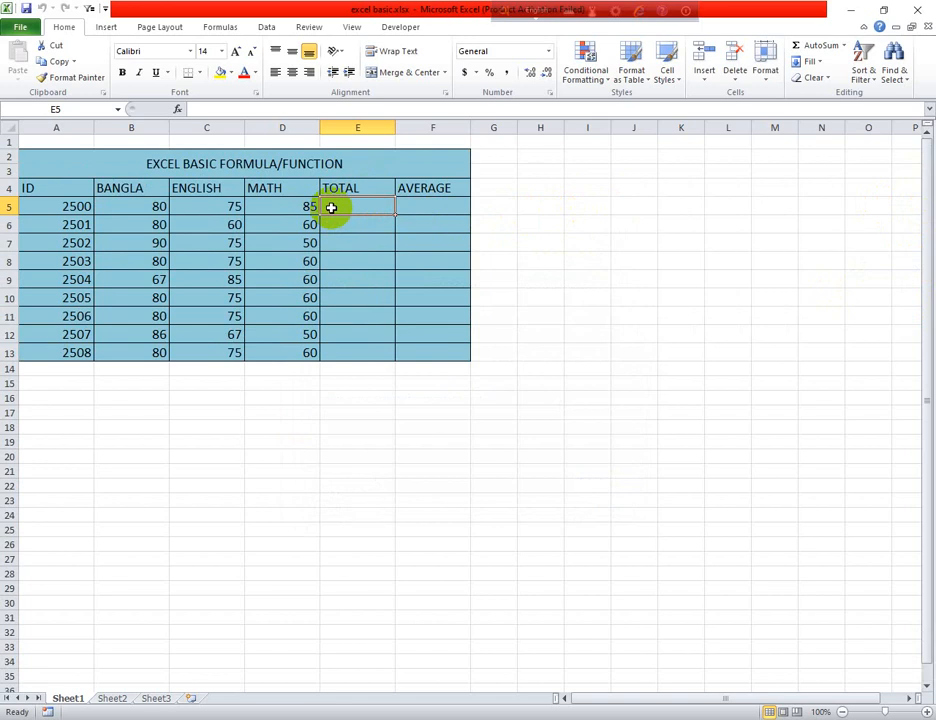
Total the Bangla, English and Math marks of ID 2500 in E5 with the formula =SUM(B5,C5,D5)
{"action": "type", "text": "="}
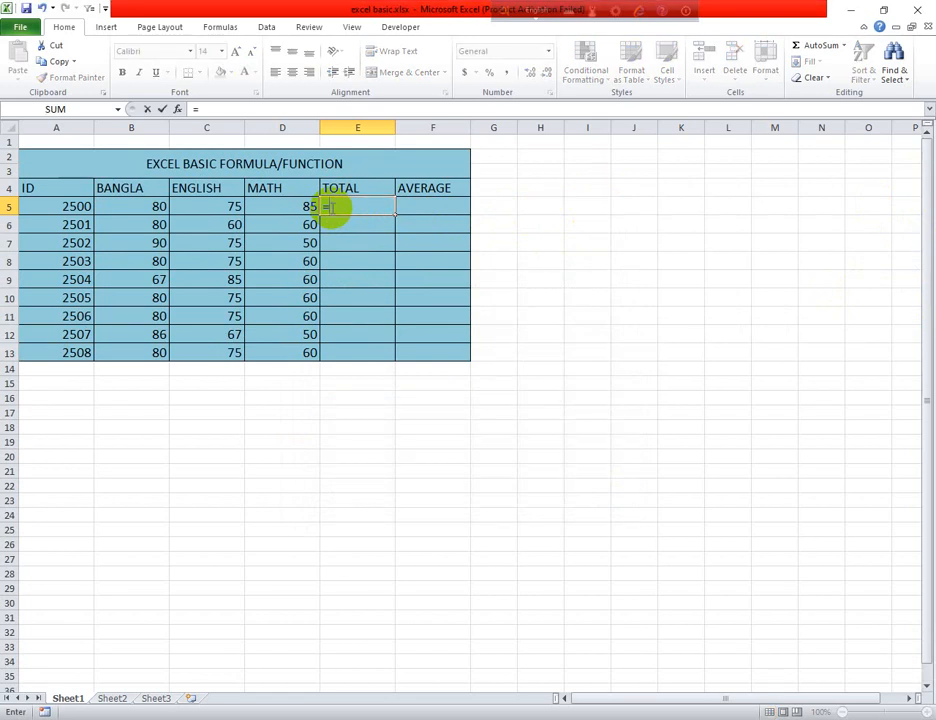
{"action": "type", "text": "SUM"}
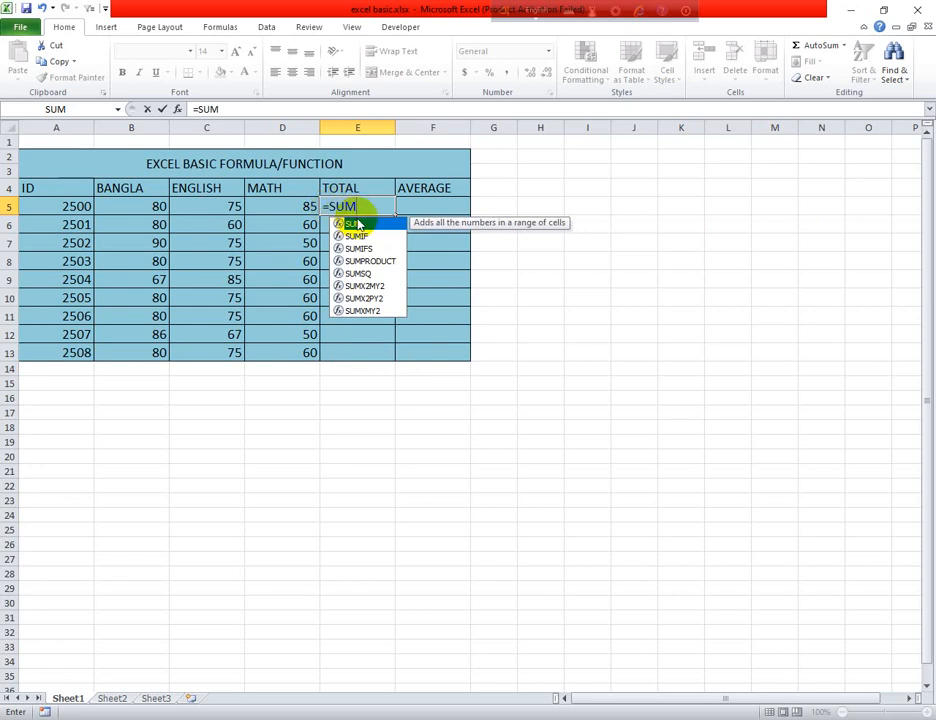
{"action": "double_click", "coordinate": [358, 224]}
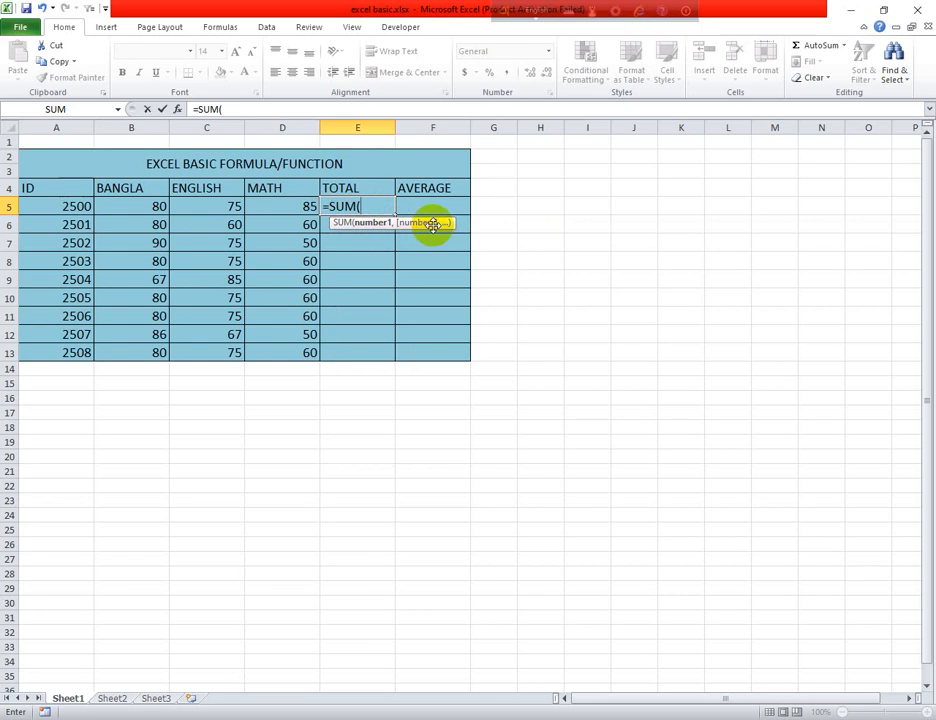
{"action": "left_click", "coordinate": [157, 206]}
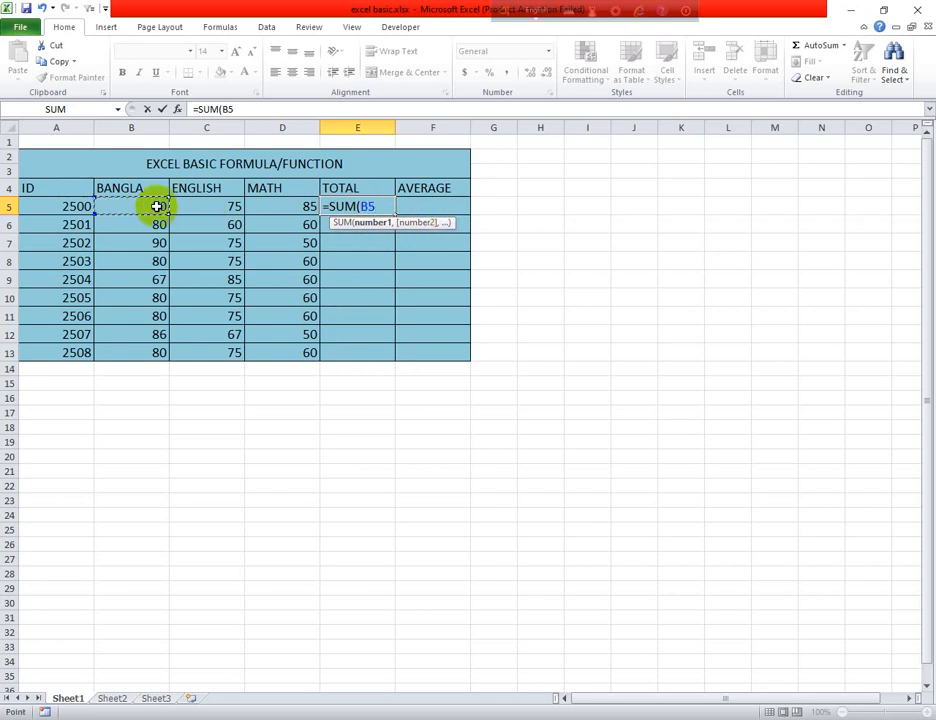
{"action": "type", "text": ","}
{"action": "left_click", "coordinate": [188, 205]}
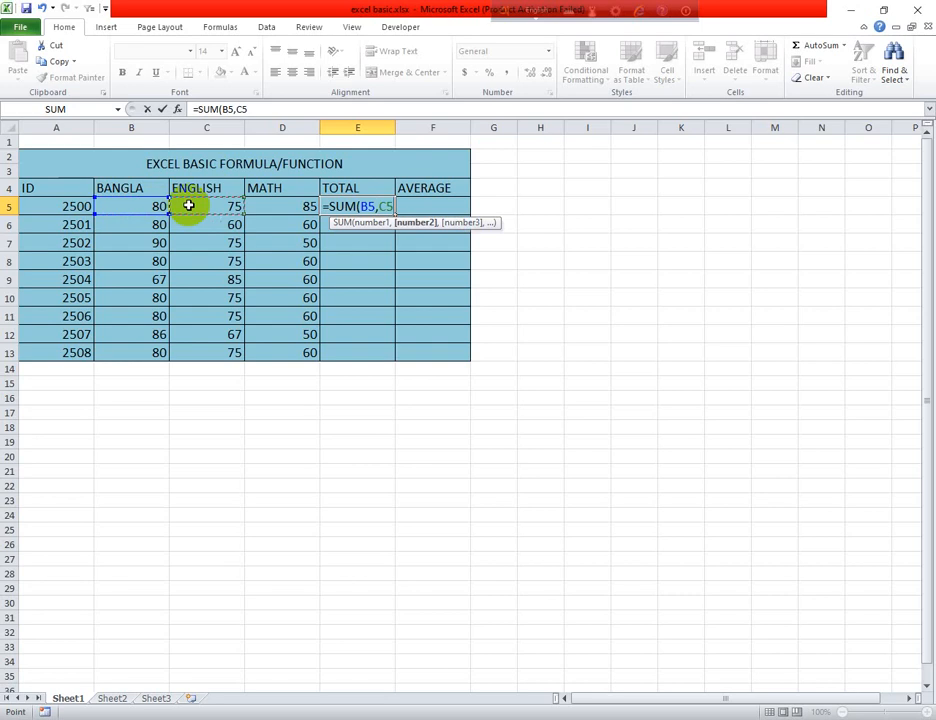
{"action": "type", "text": ","}
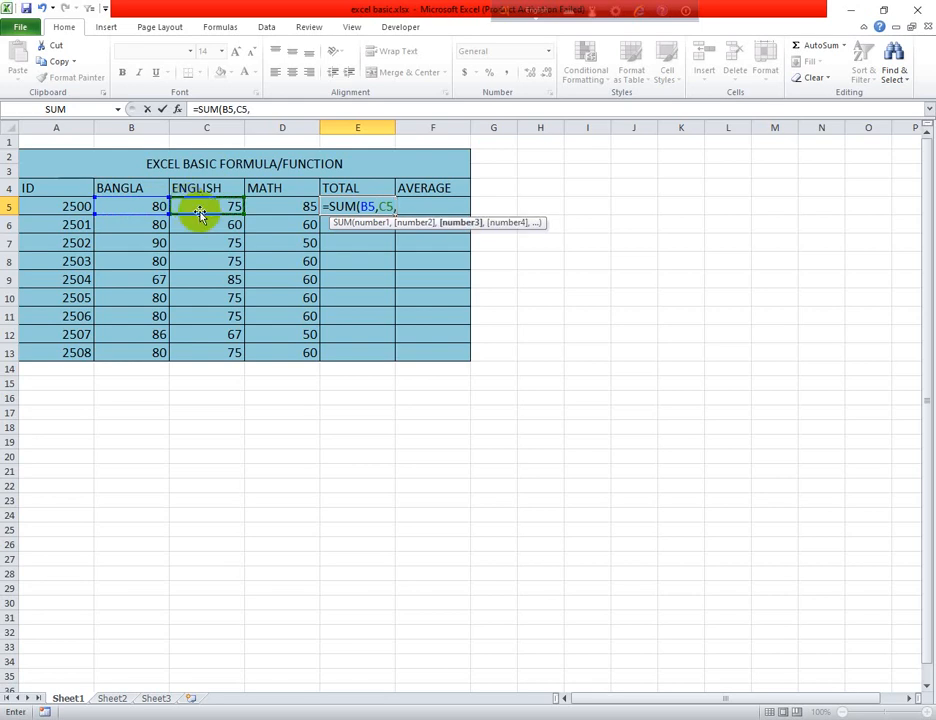
{"action": "left_click", "coordinate": [272, 206]}
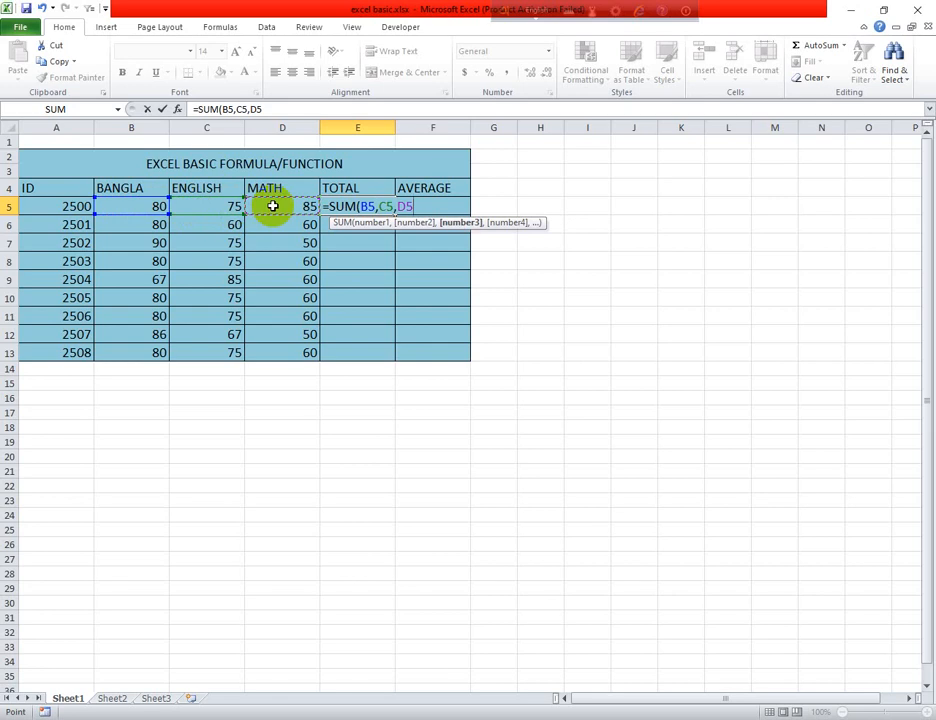
{"action": "type", "text": ")"}
{"action": "key", "text": "Return"}
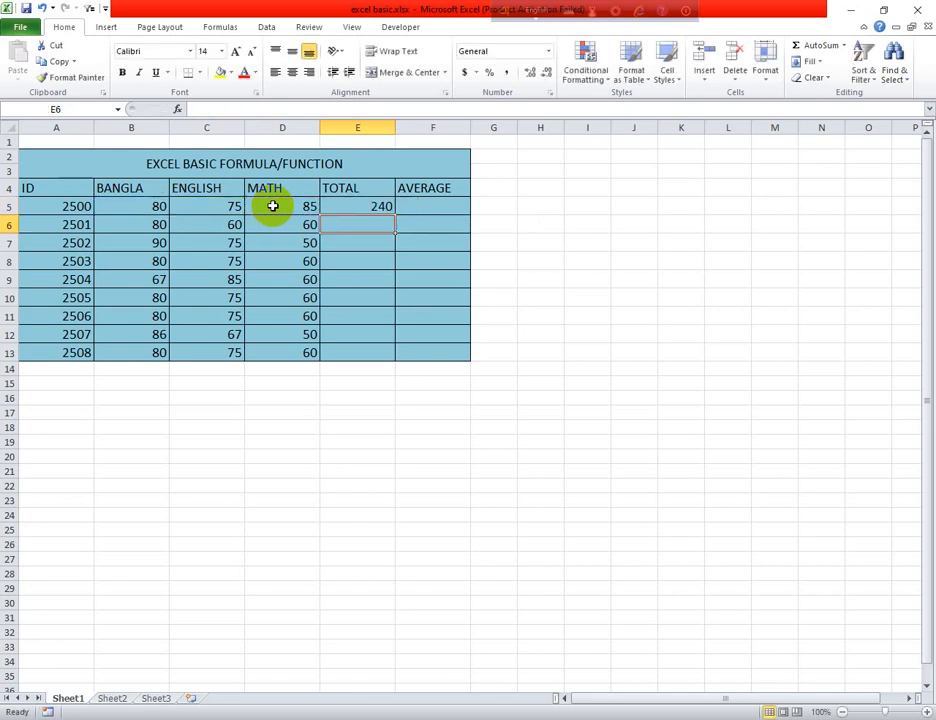
Fill the total formula from E5 down through E13
{"action": "left_click", "coordinate": [380, 206]}
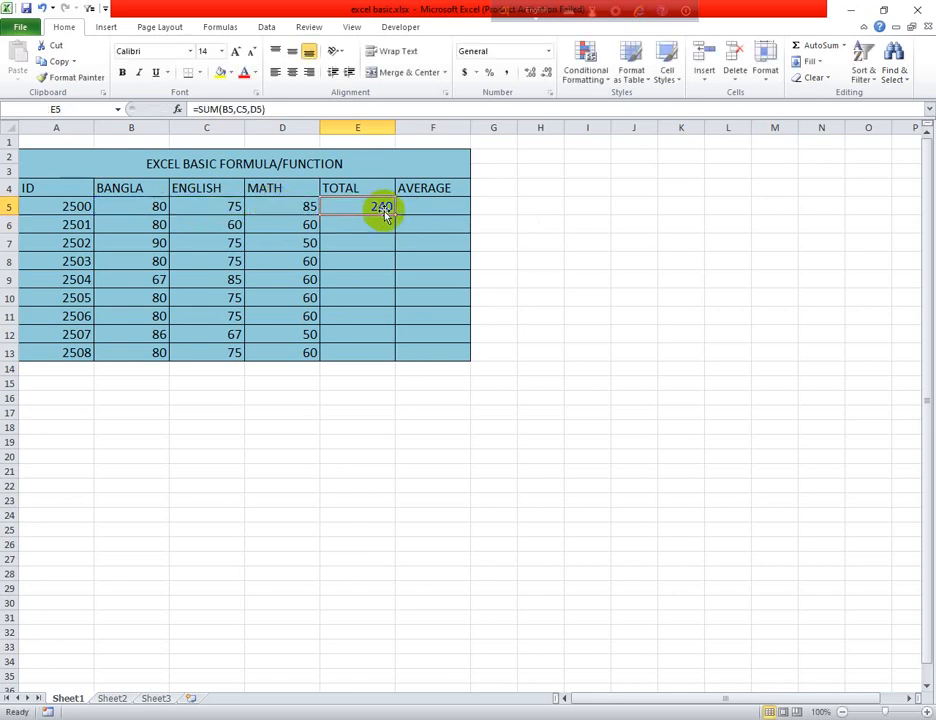
{"action": "left_click_drag", "start_coordinate": [396, 219], "coordinate": [396, 358]}
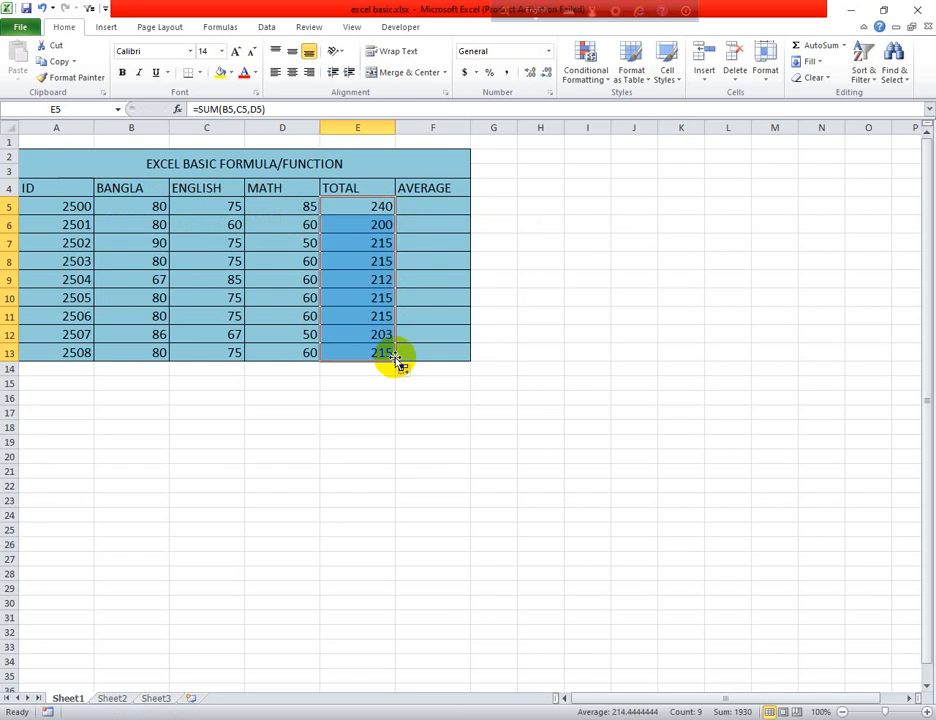
{"action": "left_click", "coordinate": [374, 207]}
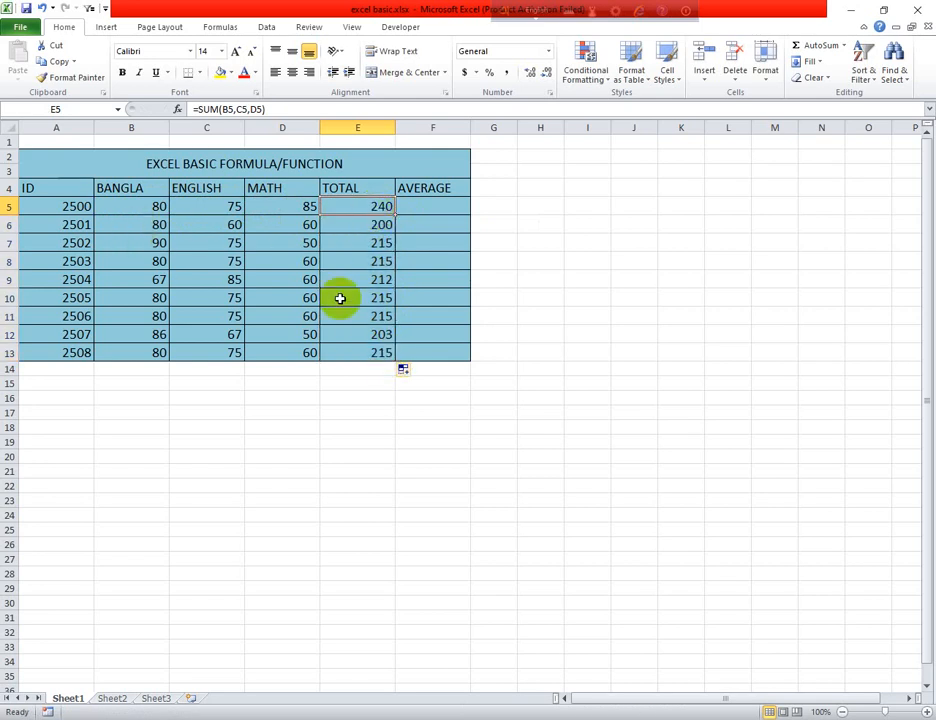
Clear the formula from cell E5 in the TOTAL column
{"action": "double_click", "coordinate": [368, 207]}
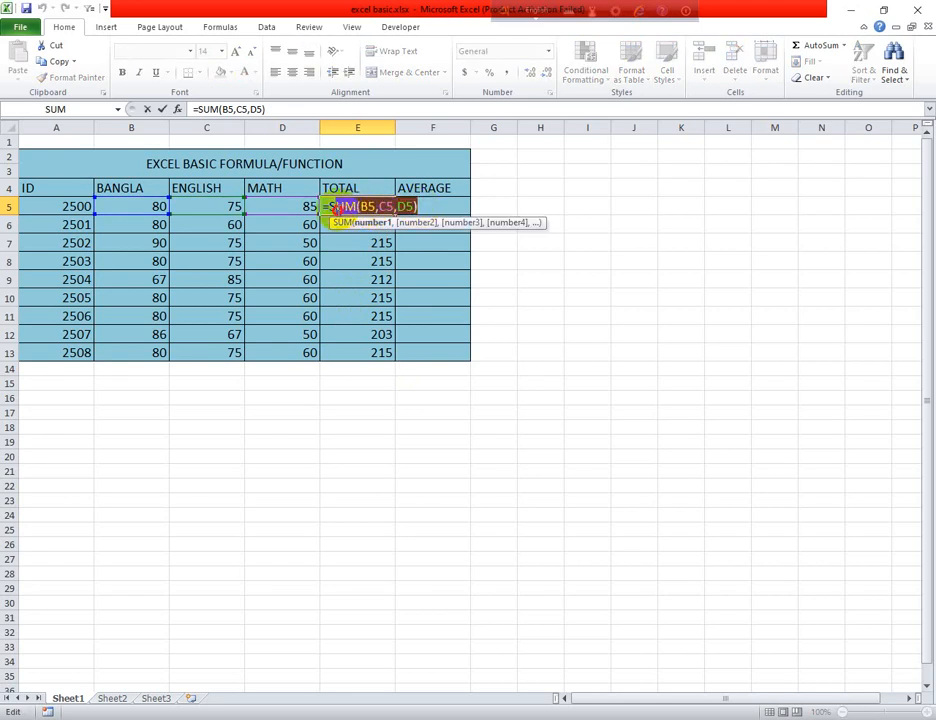
{"action": "left_click_drag", "start_coordinate": [339, 209], "coordinate": [327, 203]}
{"action": "key", "text": "BackSpace"}
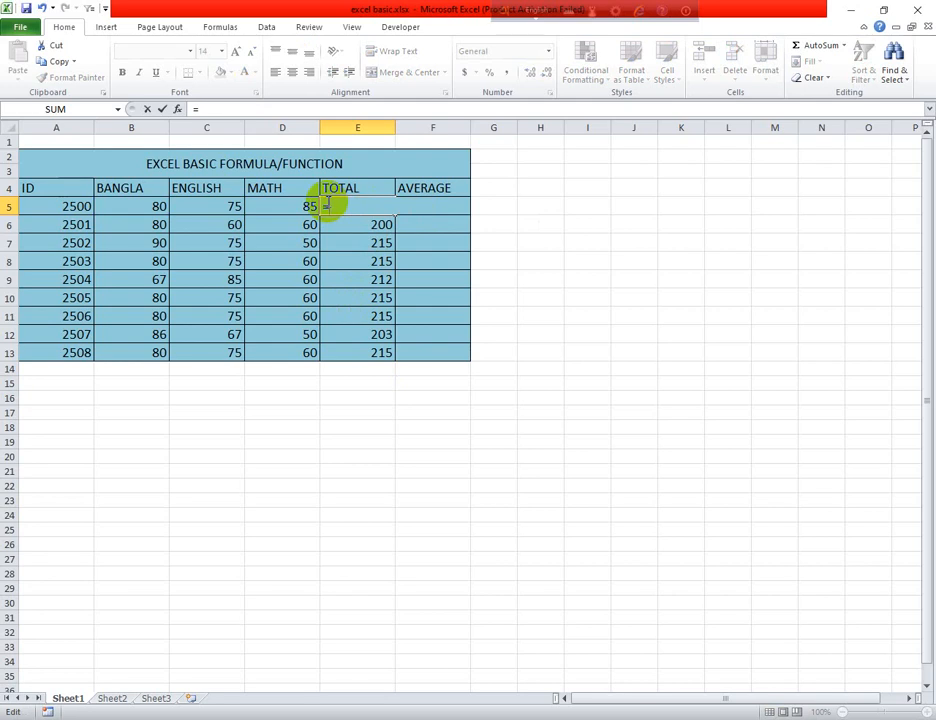
{"action": "key", "text": "BackSpace"}
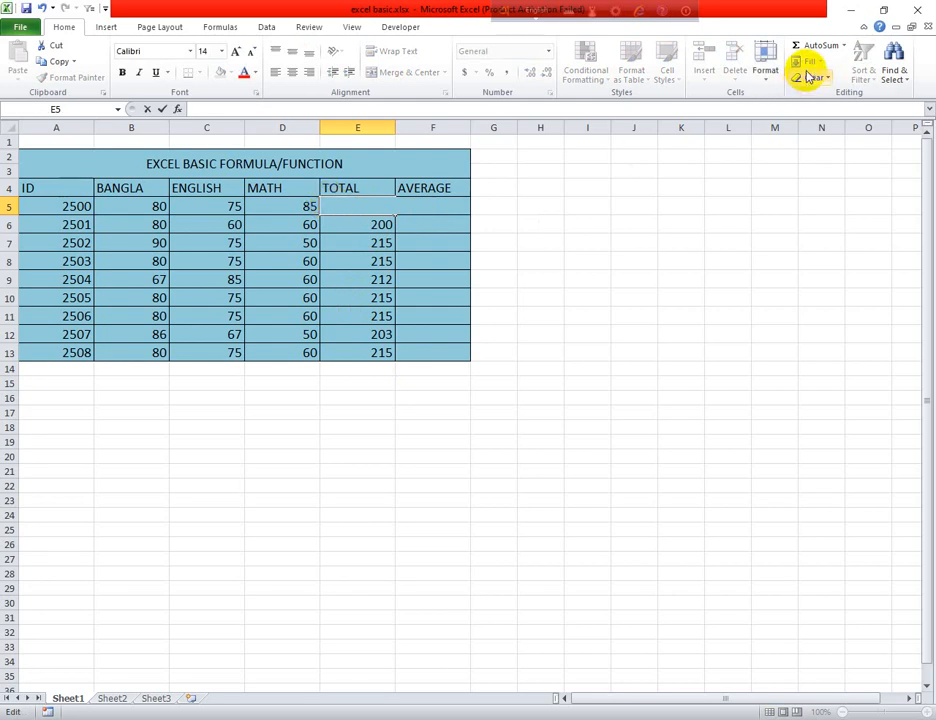
{"action": "left_click", "coordinate": [309, 208]}
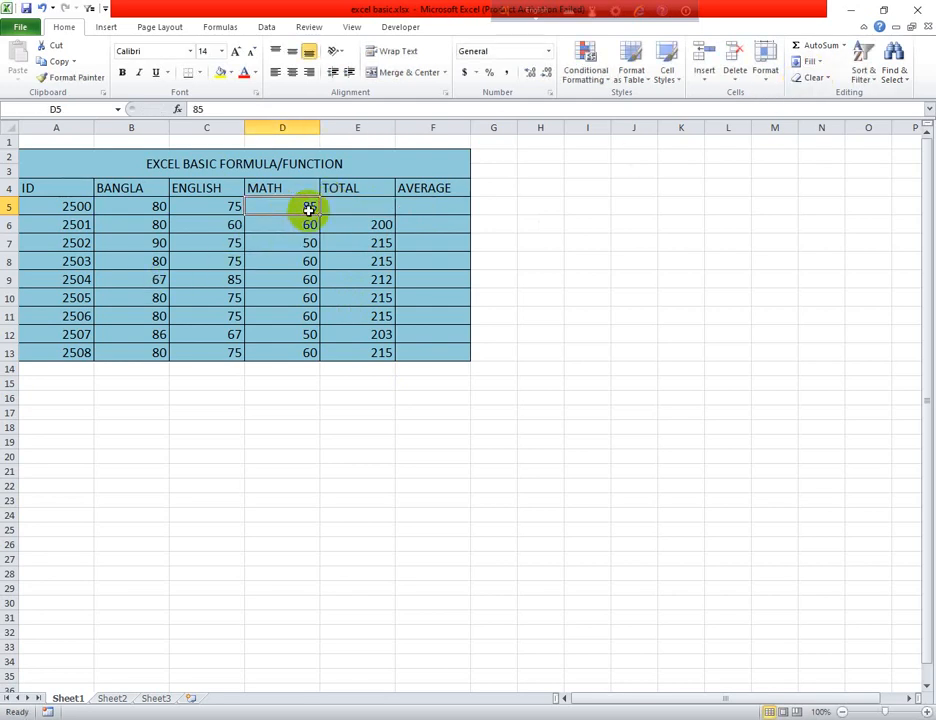
{"action": "left_click", "coordinate": [325, 207]}
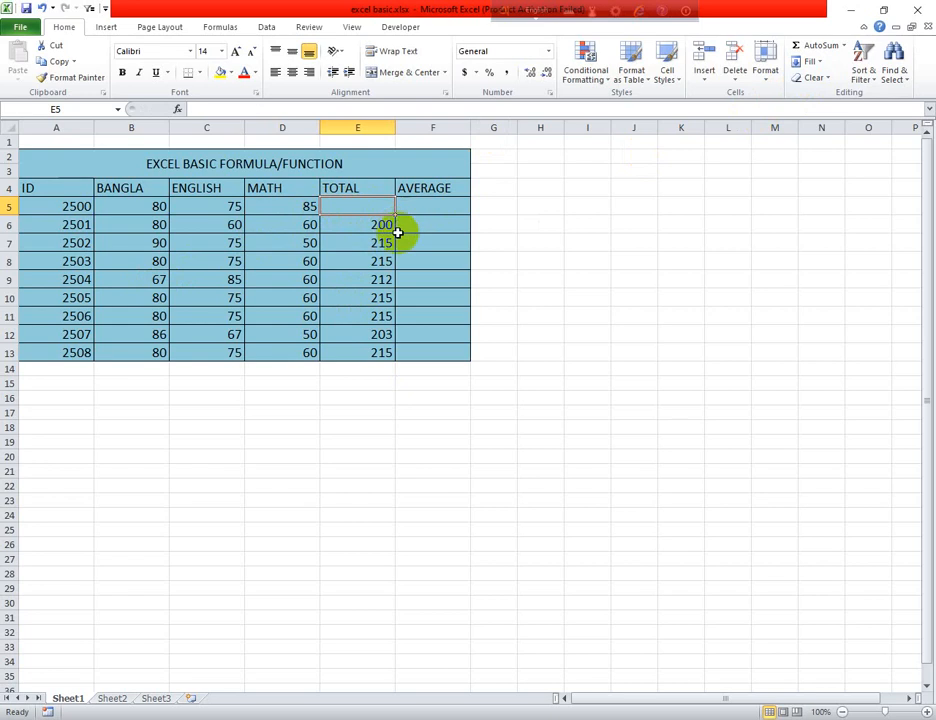
{"action": "left_click", "coordinate": [846, 47]}
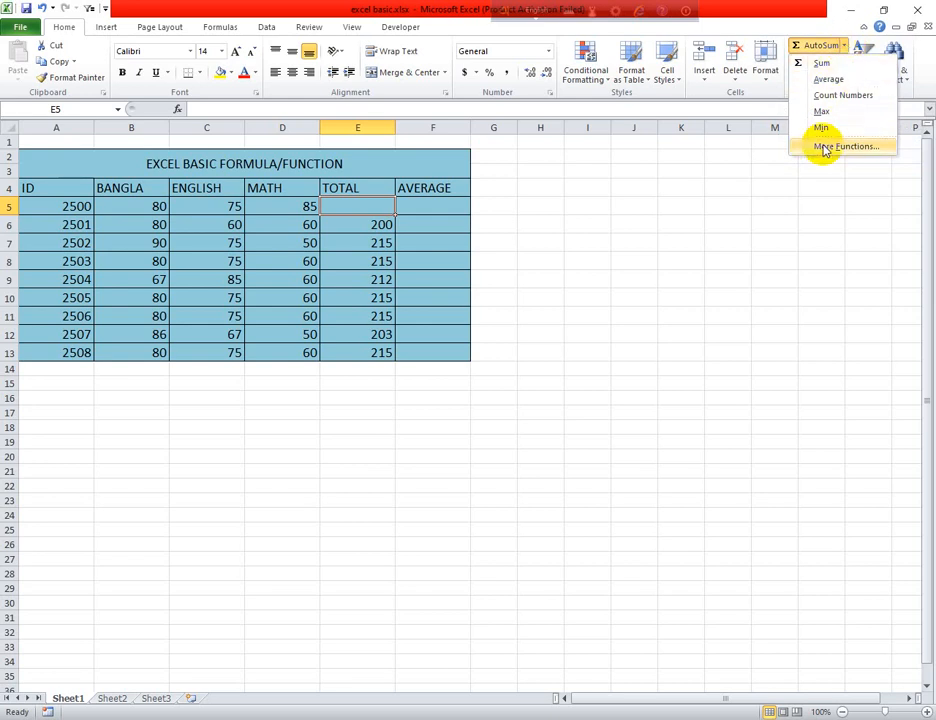
{"action": "left_click", "coordinate": [822, 64]}
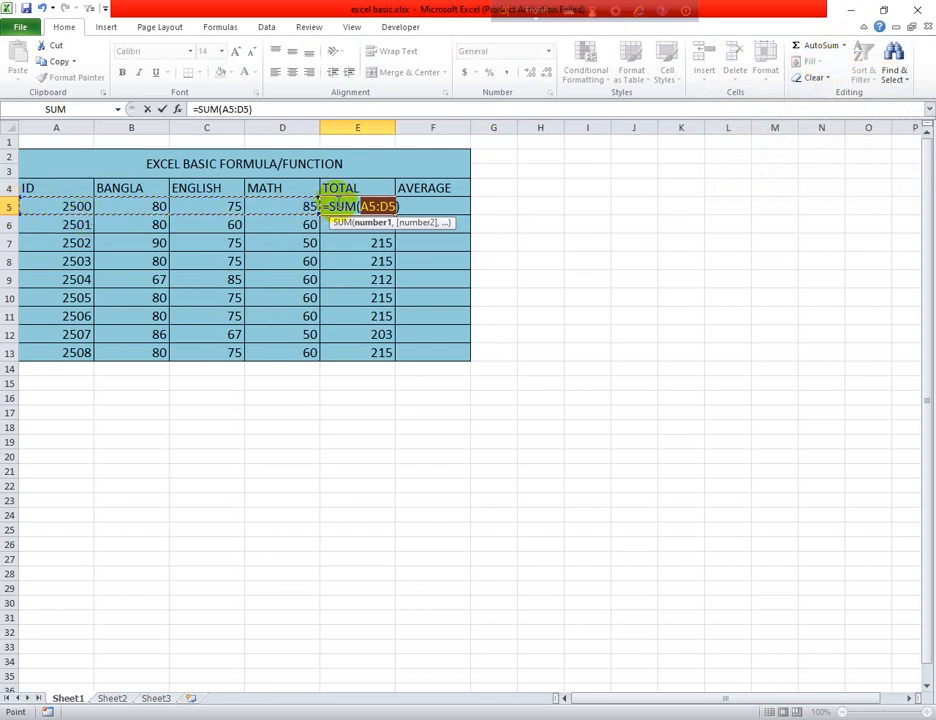
{"action": "left_click", "coordinate": [413, 206]}
{"action": "left_click_drag", "start_coordinate": [413, 206], "coordinate": [322, 208]}
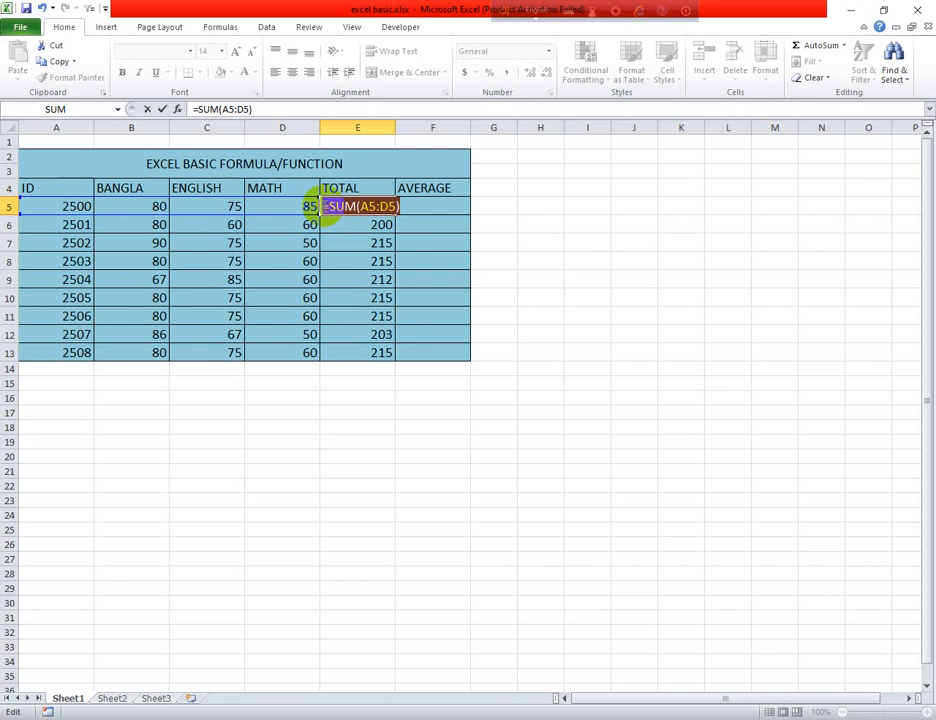
{"action": "key", "text": "Delete"}
{"action": "left_click", "coordinate": [328, 227]}
{"action": "left_click", "coordinate": [337, 206]}
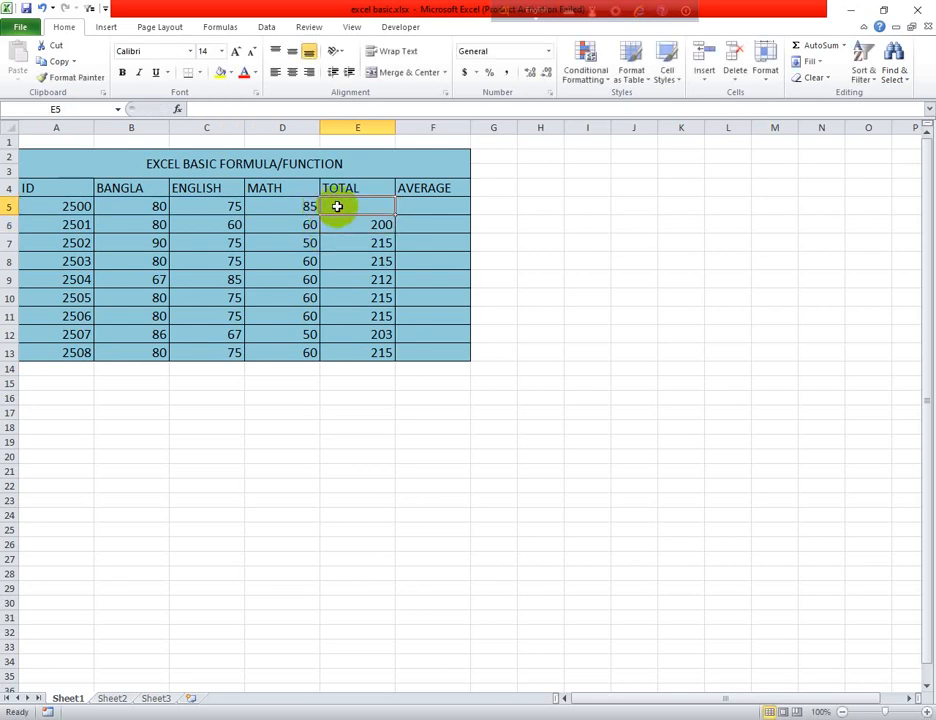
Use AutoSum on the range B5:E5 to place the total of the three marks in E5
{"action": "left_click_drag", "start_coordinate": [140, 206], "coordinate": [329, 207]}
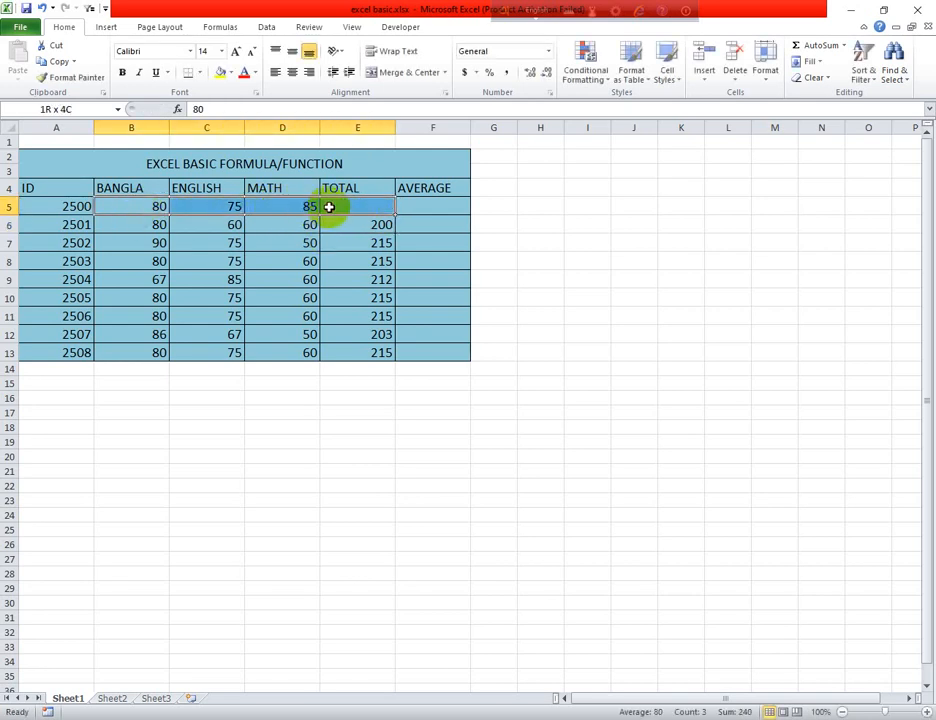
{"action": "left_click", "coordinate": [819, 46]}
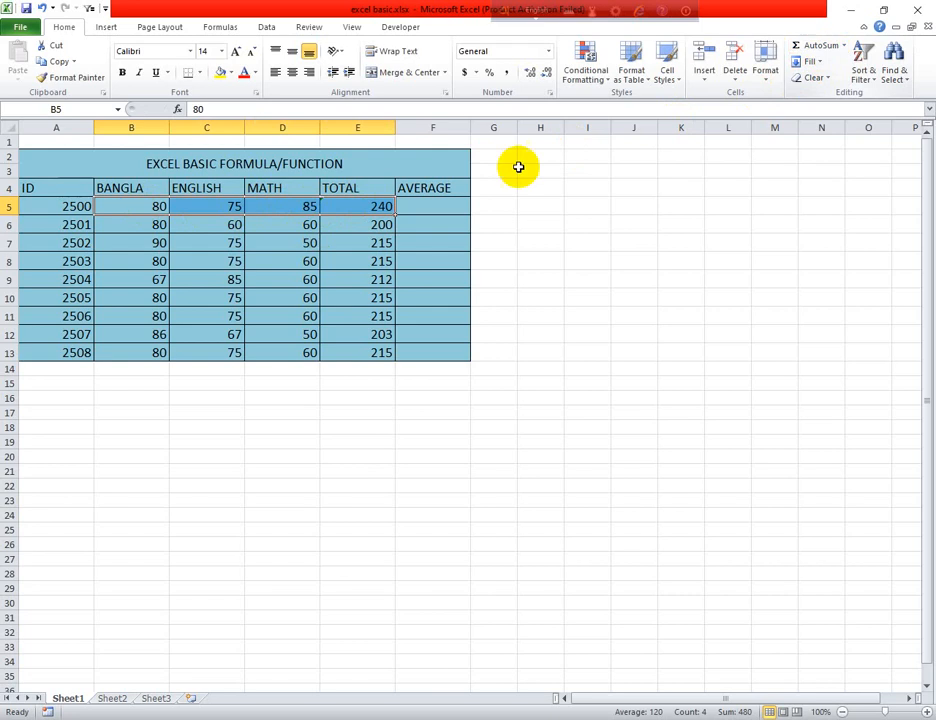
{"action": "left_click", "coordinate": [347, 205]}
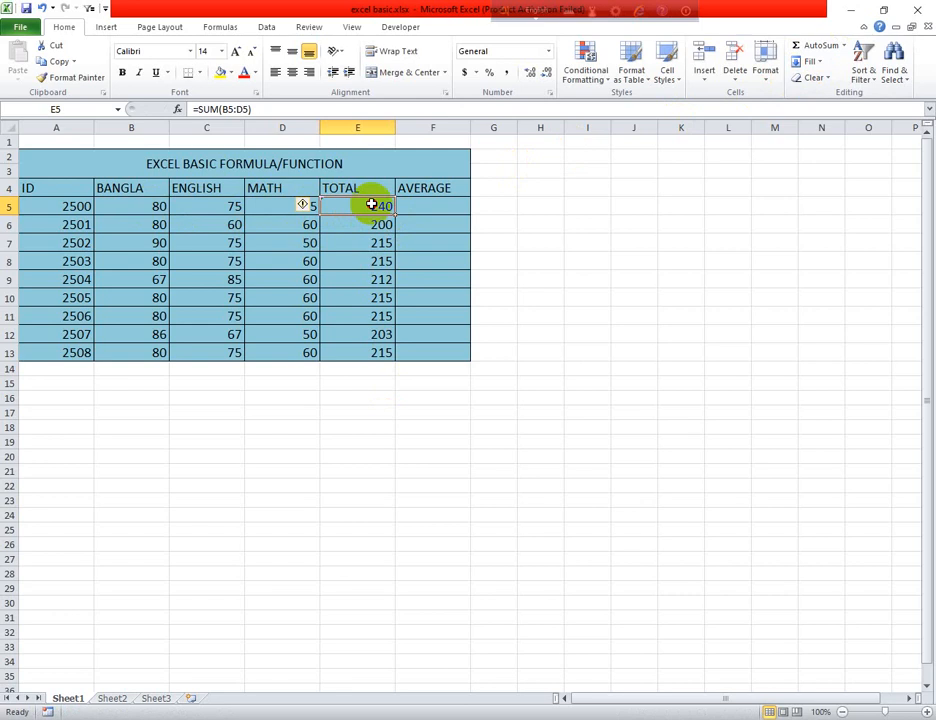
{"action": "left_click", "coordinate": [426, 205]}
Replace the contents of E5 with a manually entered SUM formula over the range B5:D5
{"action": "left_click", "coordinate": [347, 210]}
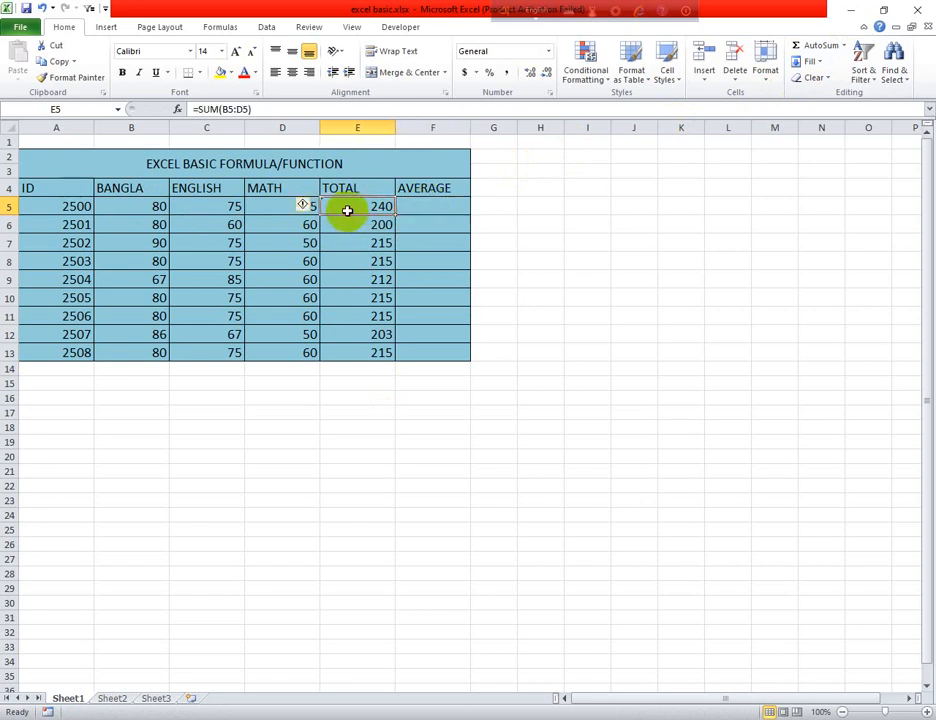
{"action": "key", "text": "BackSpace"}
{"action": "type", "text": "="}
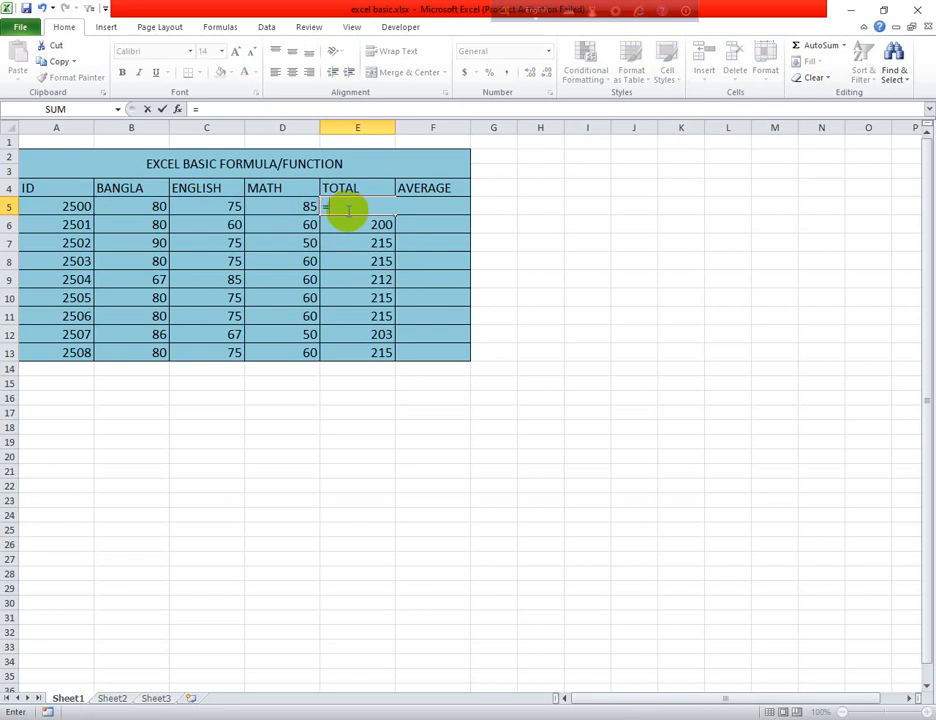
{"action": "type", "text": "SUM"}
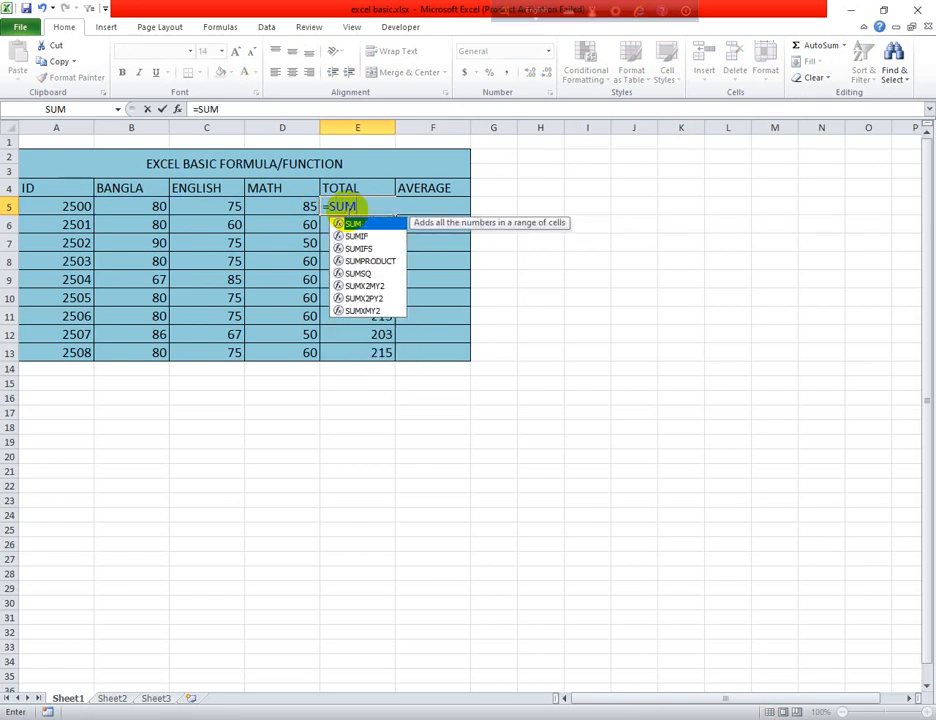
{"action": "double_click", "coordinate": [353, 223]}
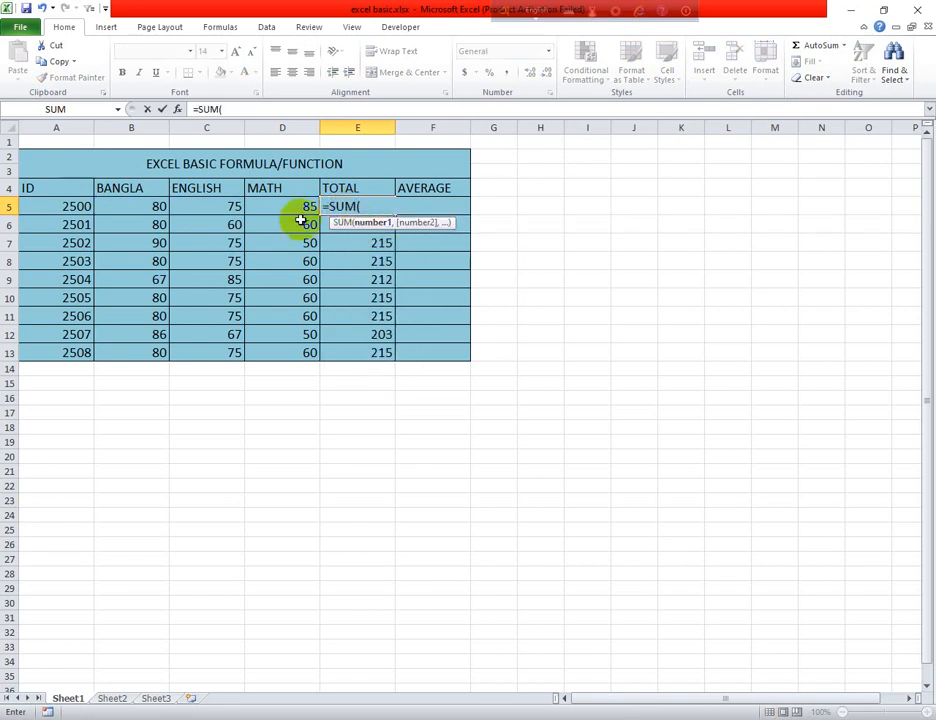
{"action": "left_click_drag", "start_coordinate": [161, 207], "coordinate": [275, 207]}
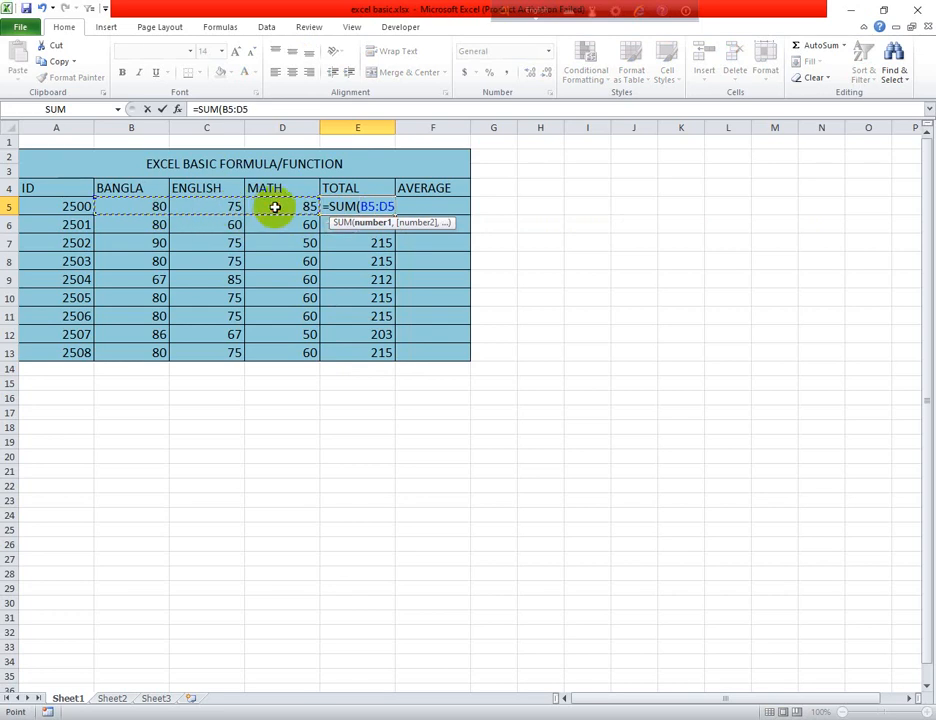
{"action": "key", "text": "Return"}
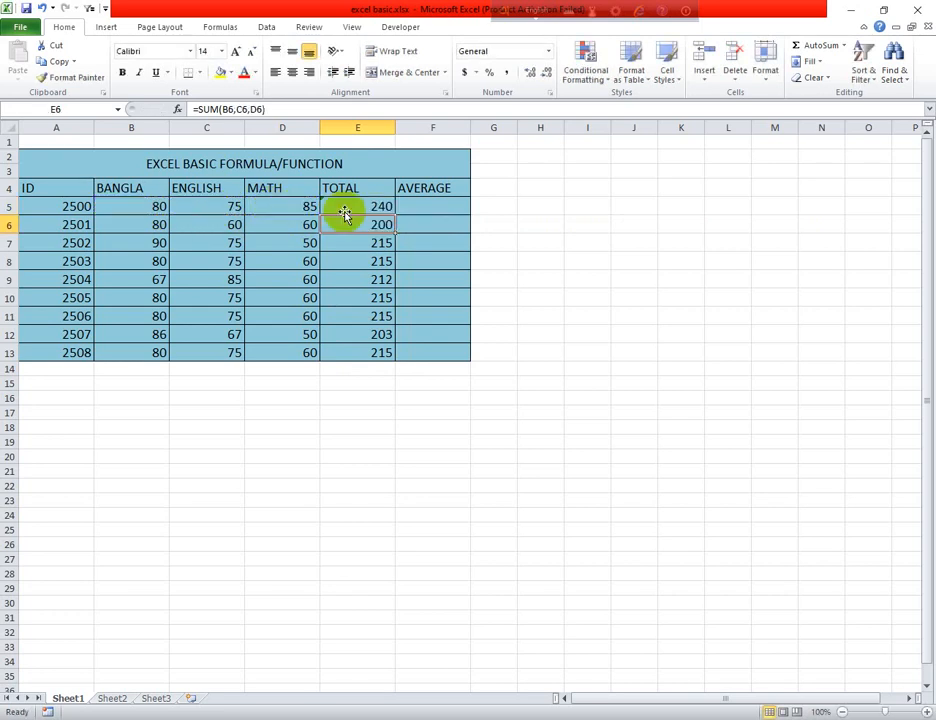
Fill the range-based SUM formula from E5 down the TOTAL column to E13
{"action": "left_click", "coordinate": [389, 207]}
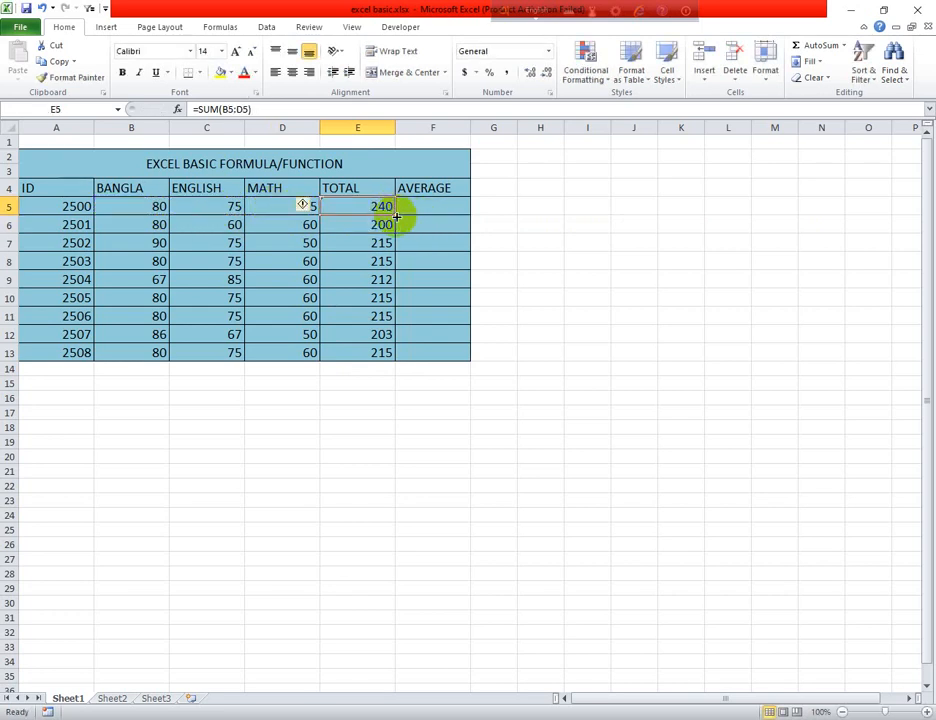
{"action": "double_click", "coordinate": [397, 216]}
{"action": "left_click", "coordinate": [555, 356]}
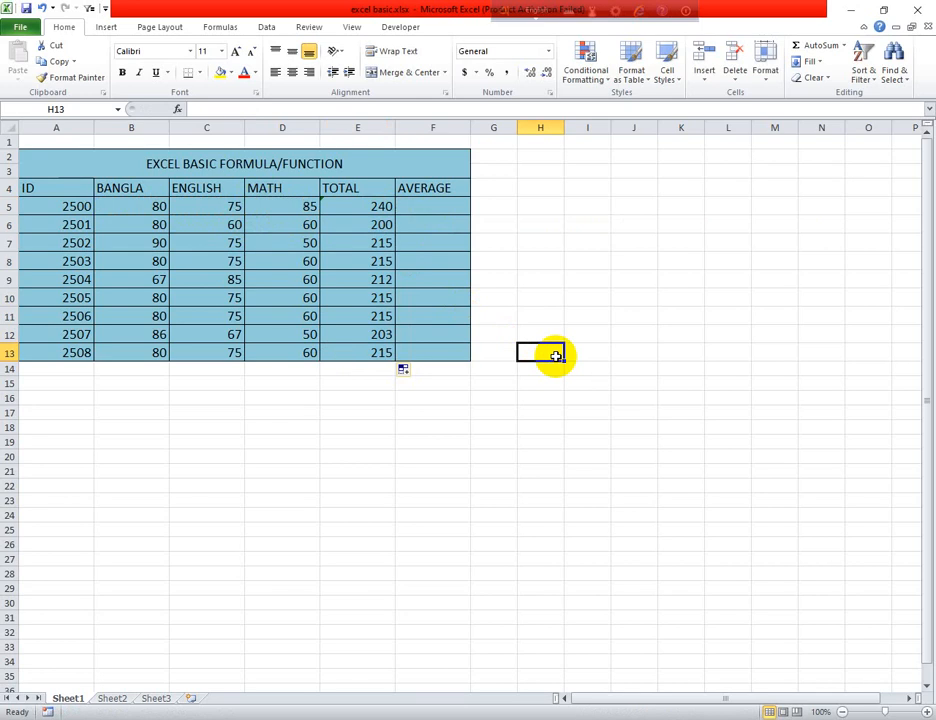
{"action": "left_click", "coordinate": [390, 207]}
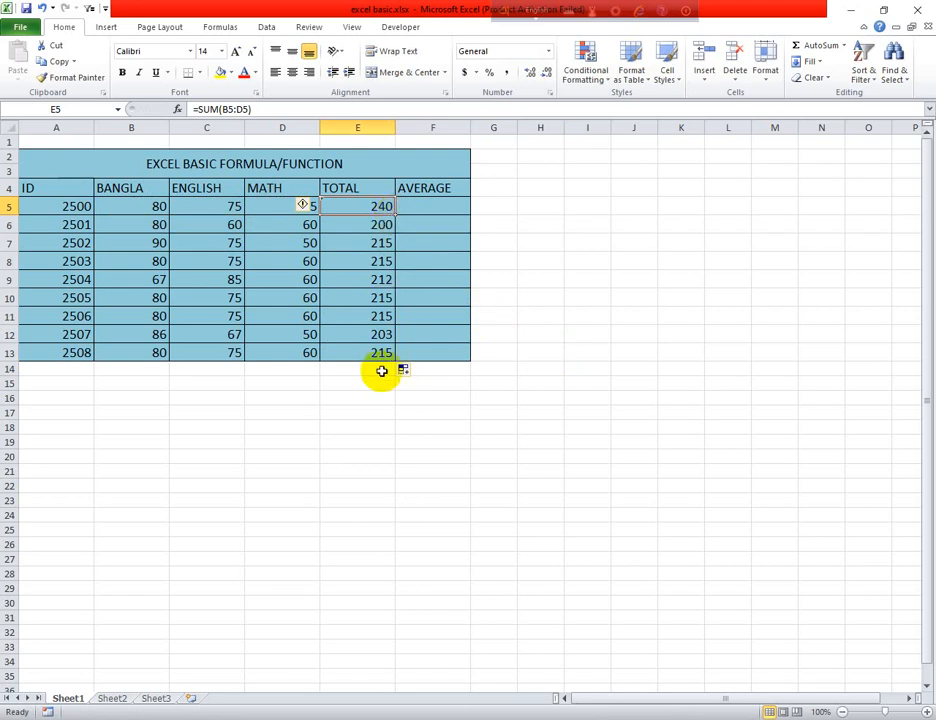
Calculate the first student's average in F5 by dividing the total by 3 with the formula =E5/3
{"action": "left_click", "coordinate": [416, 204]}
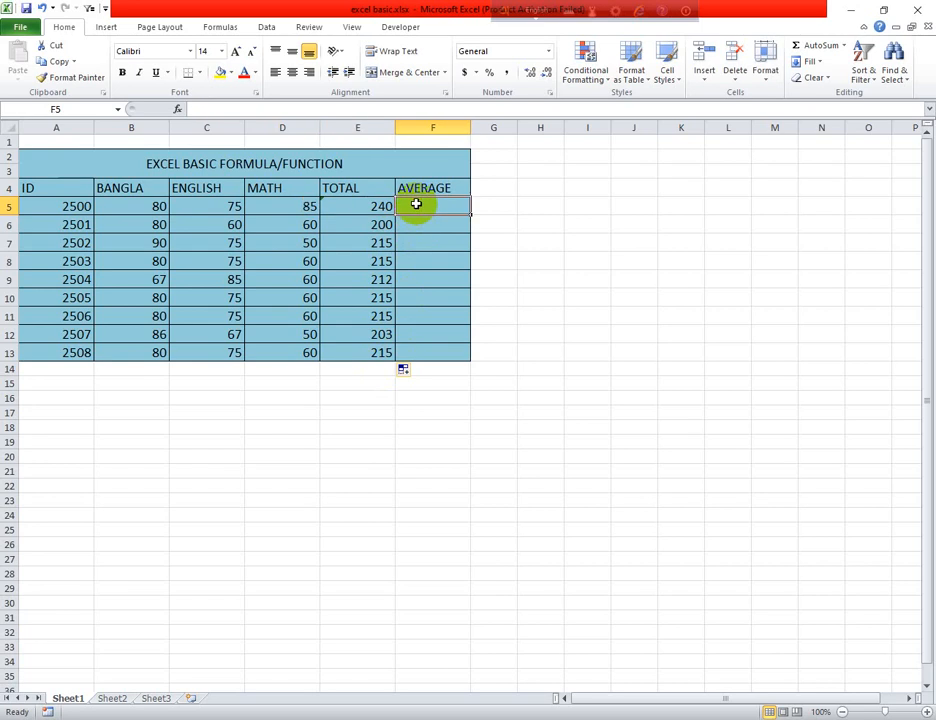
{"action": "type", "text": "="}
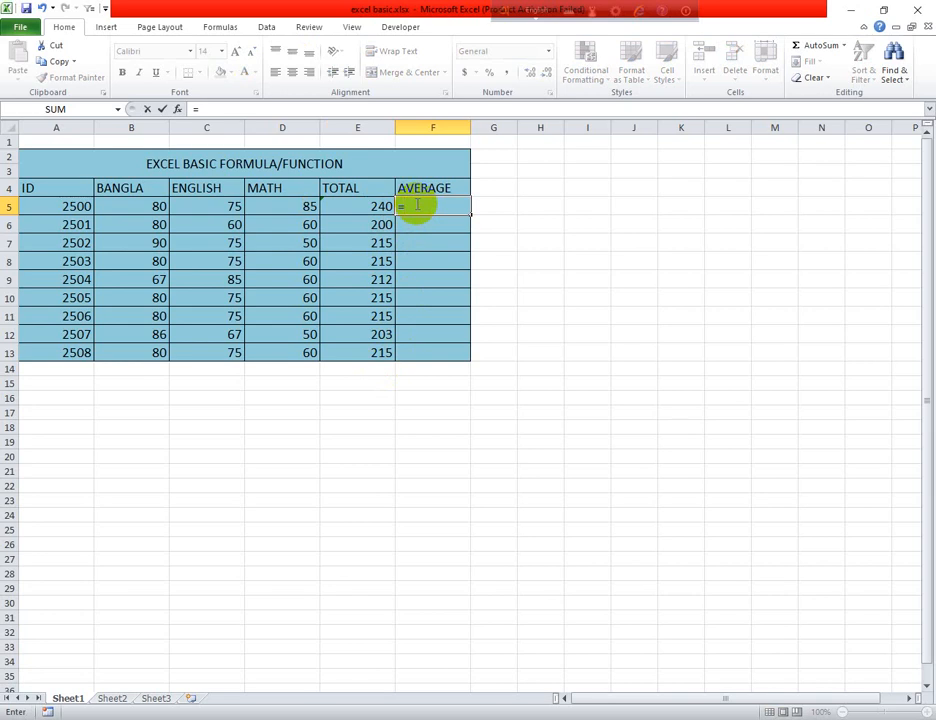
{"action": "left_click", "coordinate": [364, 208]}
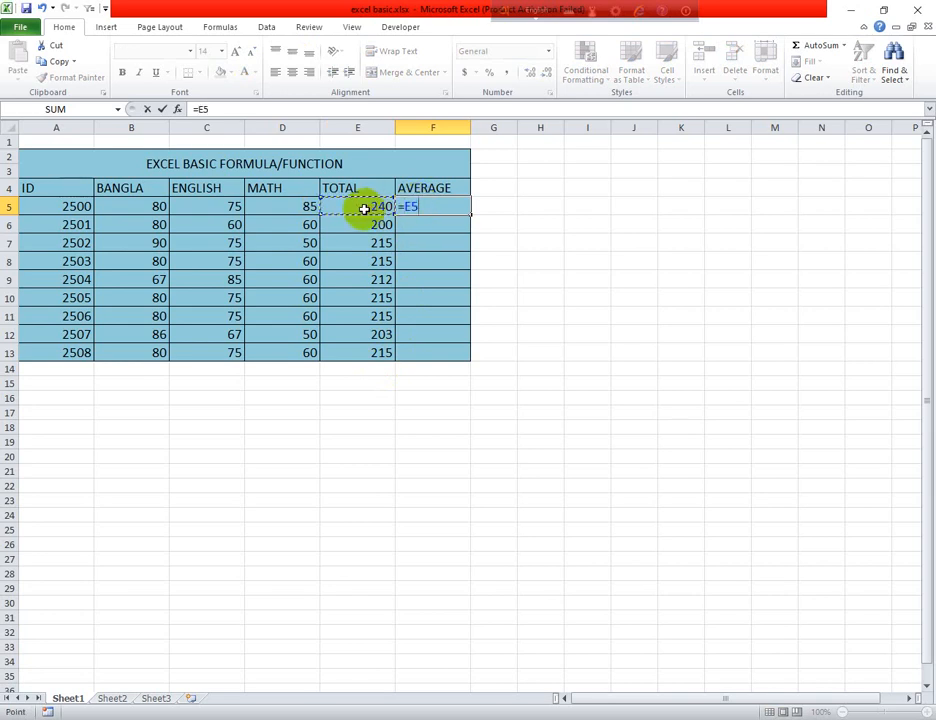
{"action": "type", "text": "/"}
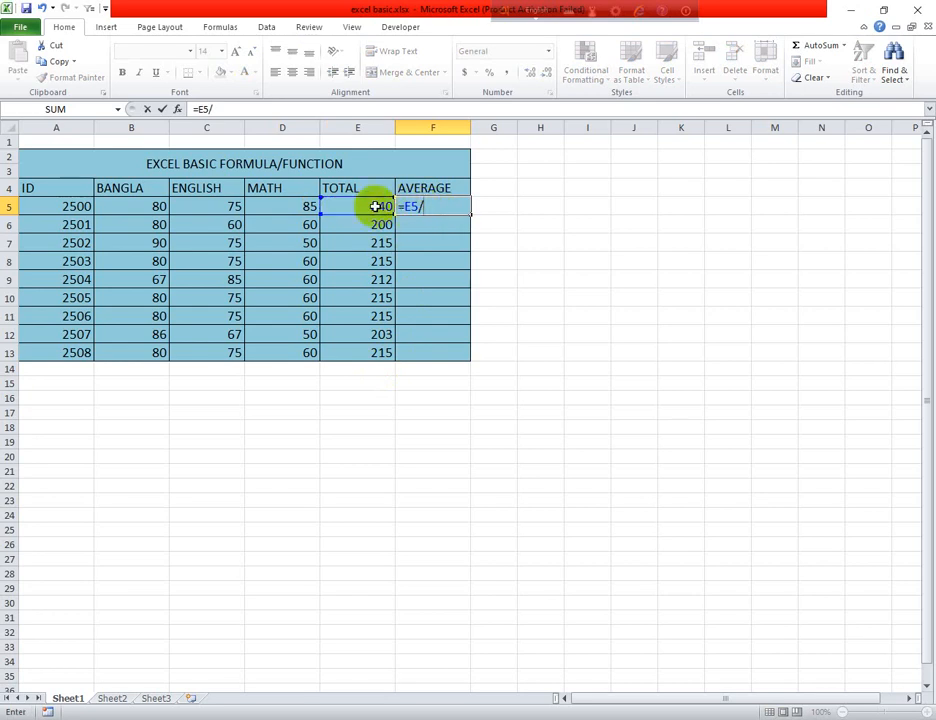
{"action": "type", "text": "3"}
{"action": "key", "text": "Return"}
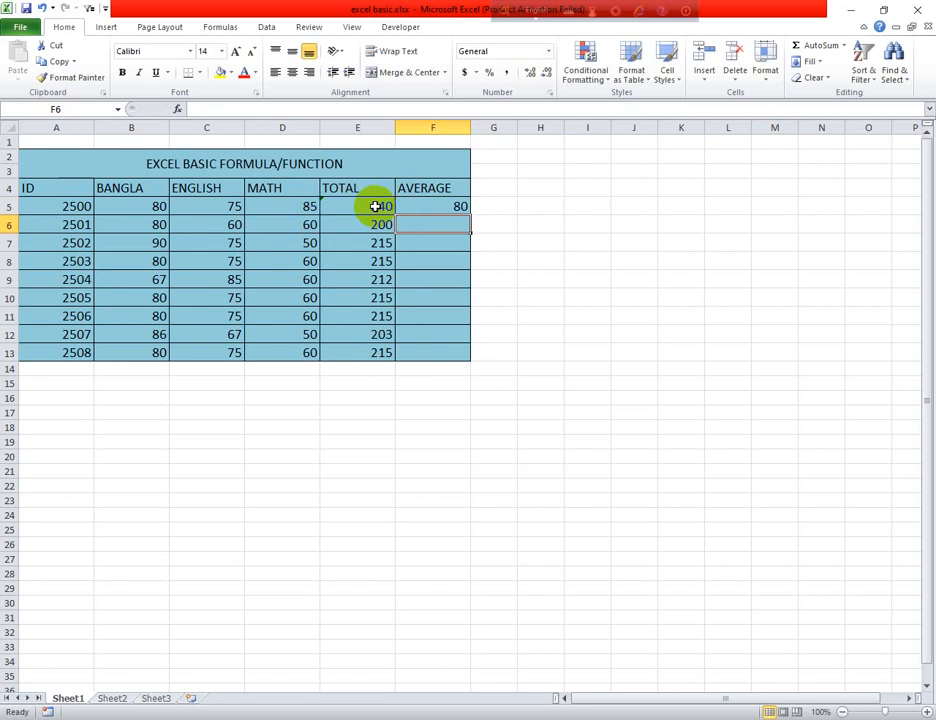
Clear the division formula from cell F5 in the AVERAGE column
{"action": "left_click", "coordinate": [415, 206]}
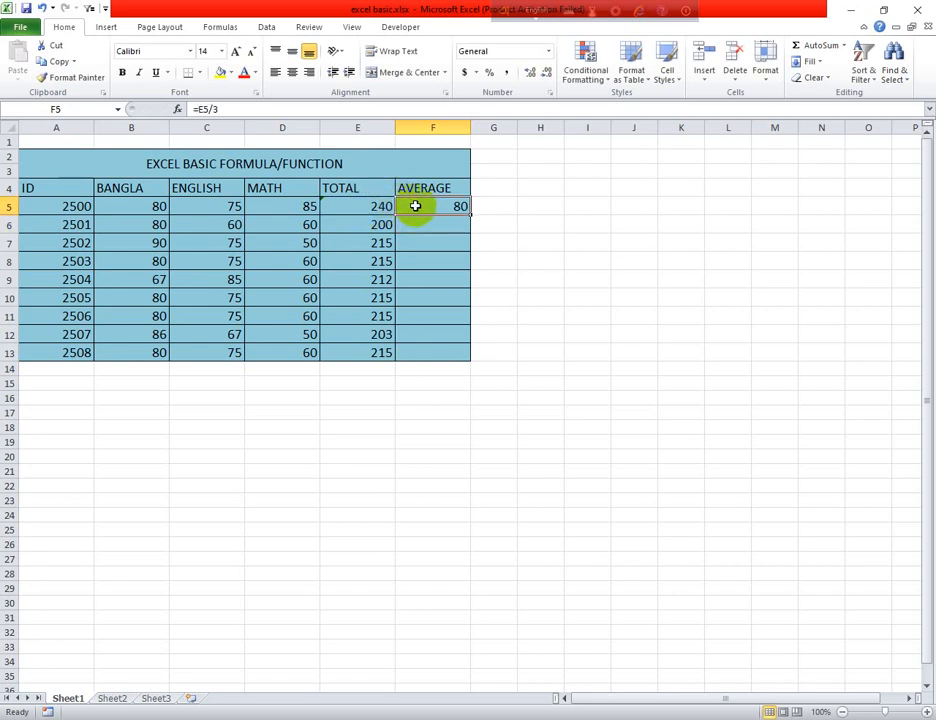
{"action": "double_click", "coordinate": [415, 206]}
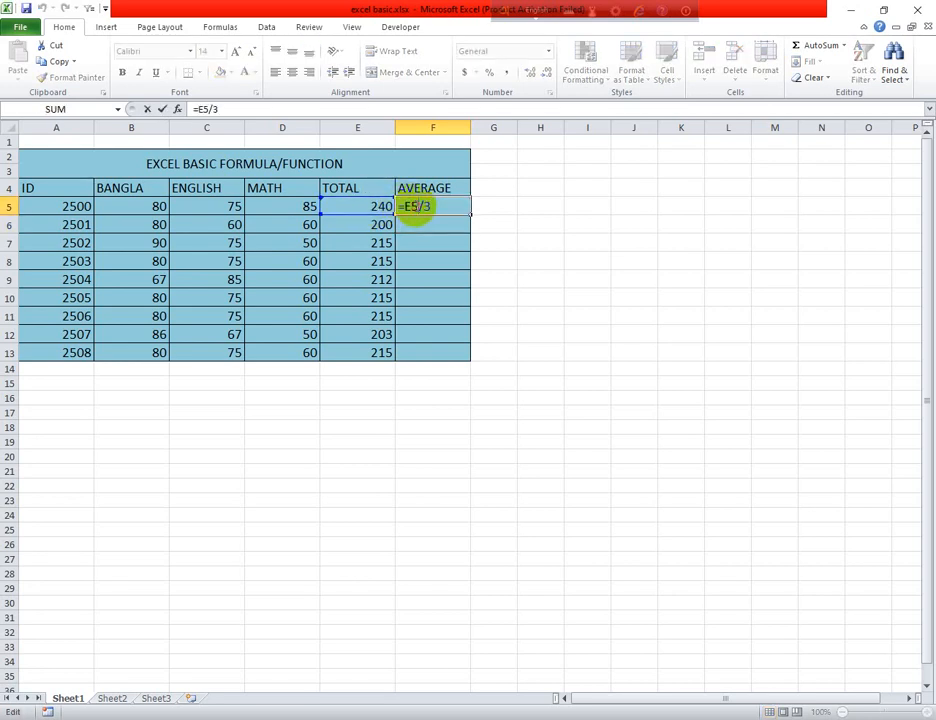
{"action": "left_click_drag", "start_coordinate": [434, 208], "coordinate": [410, 208]}
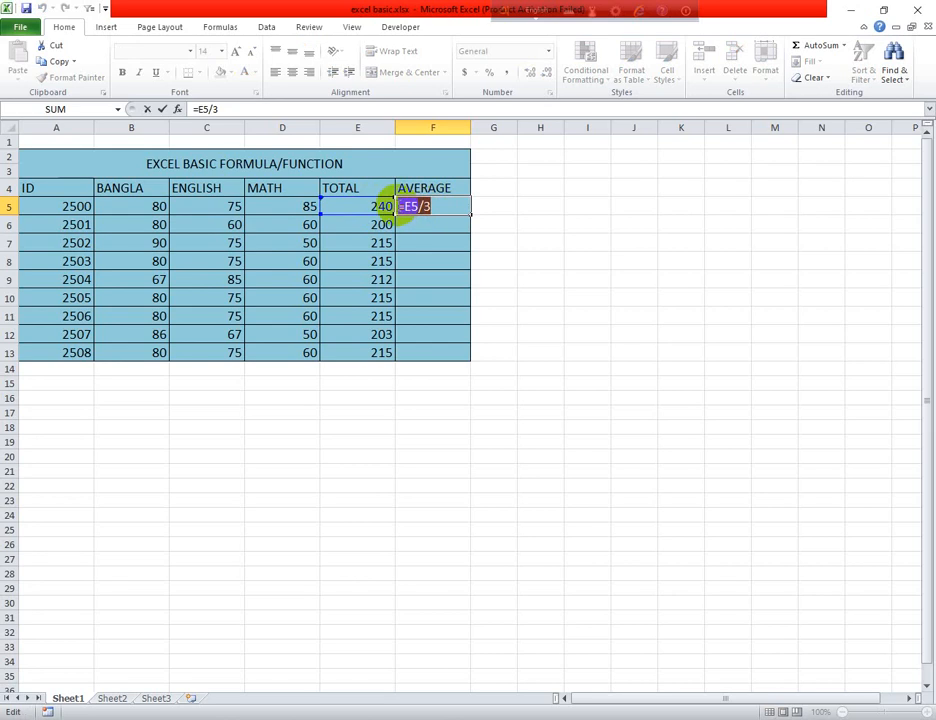
{"action": "key", "text": "BackSpace"}
{"action": "key", "text": "Return"}
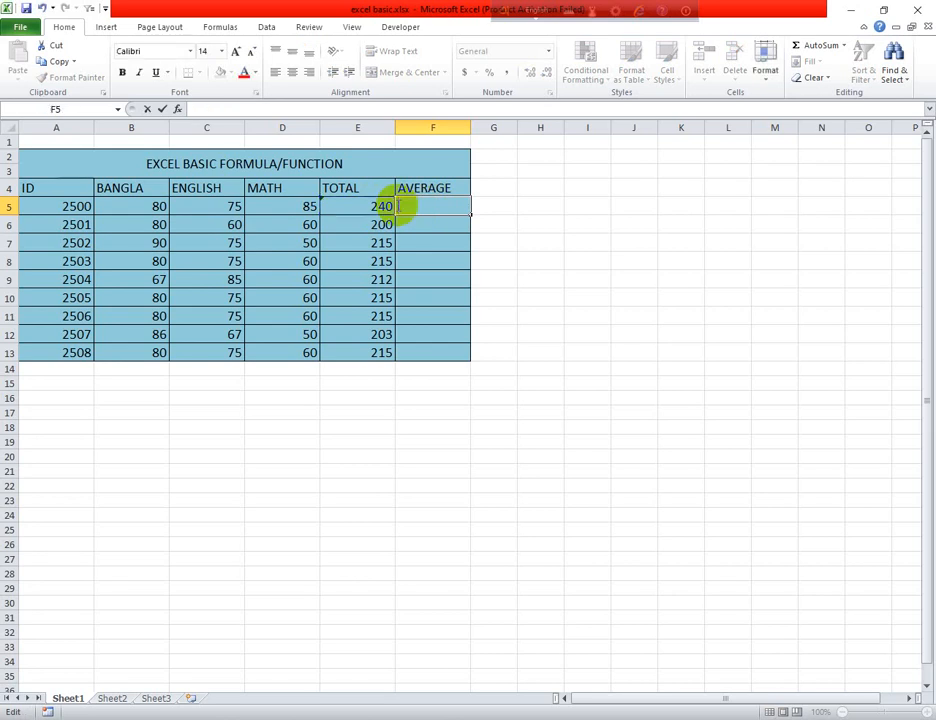
{"action": "left_click", "coordinate": [406, 209]}
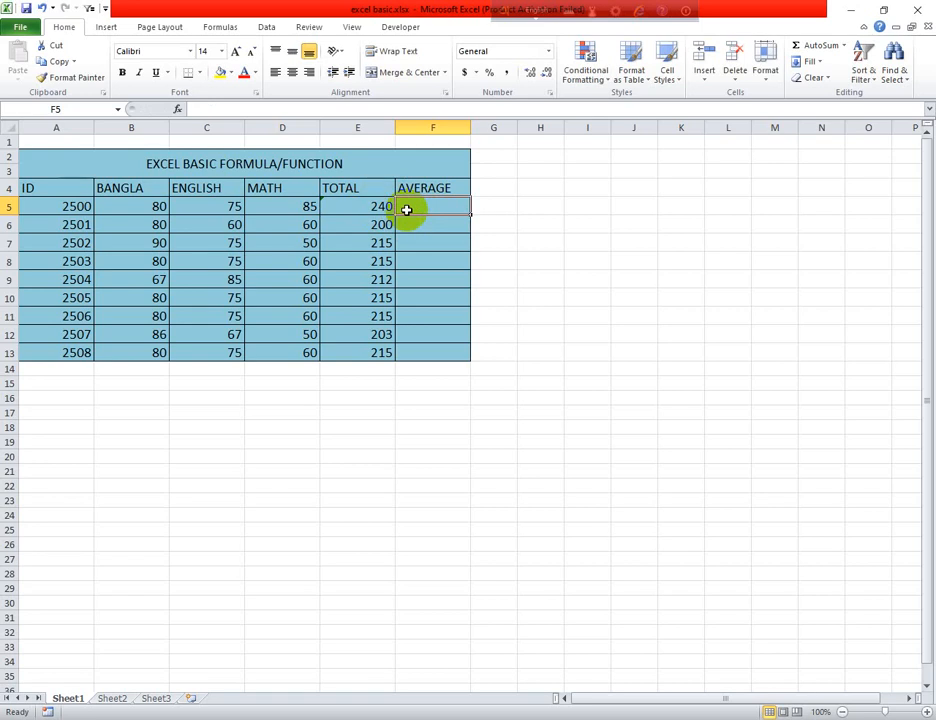
{"action": "left_click_drag", "start_coordinate": [148, 208], "coordinate": [272, 210]}
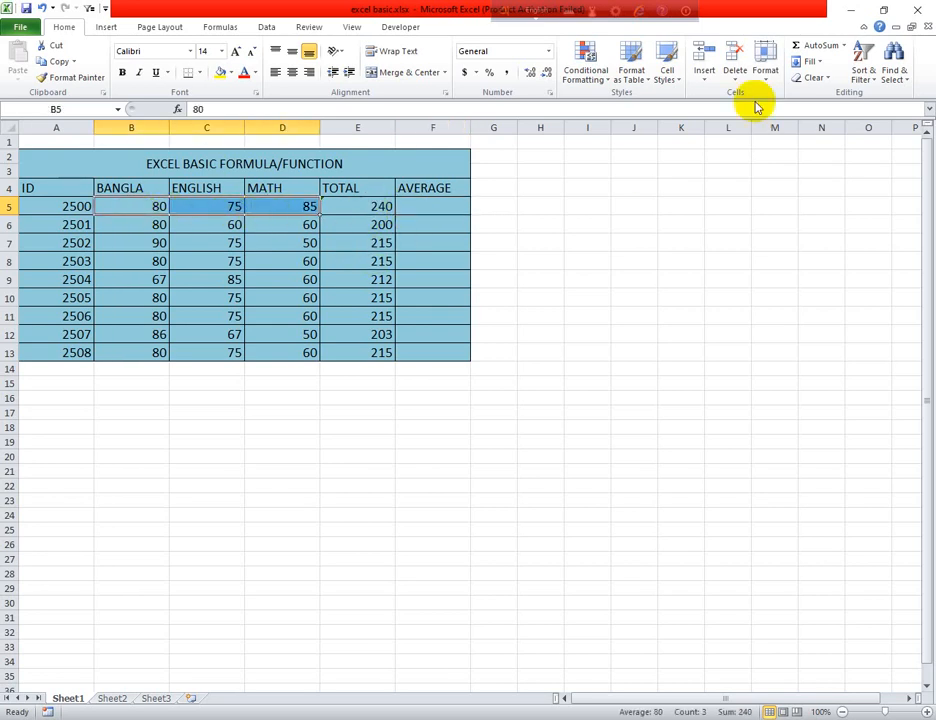
{"action": "left_click", "coordinate": [845, 46]}
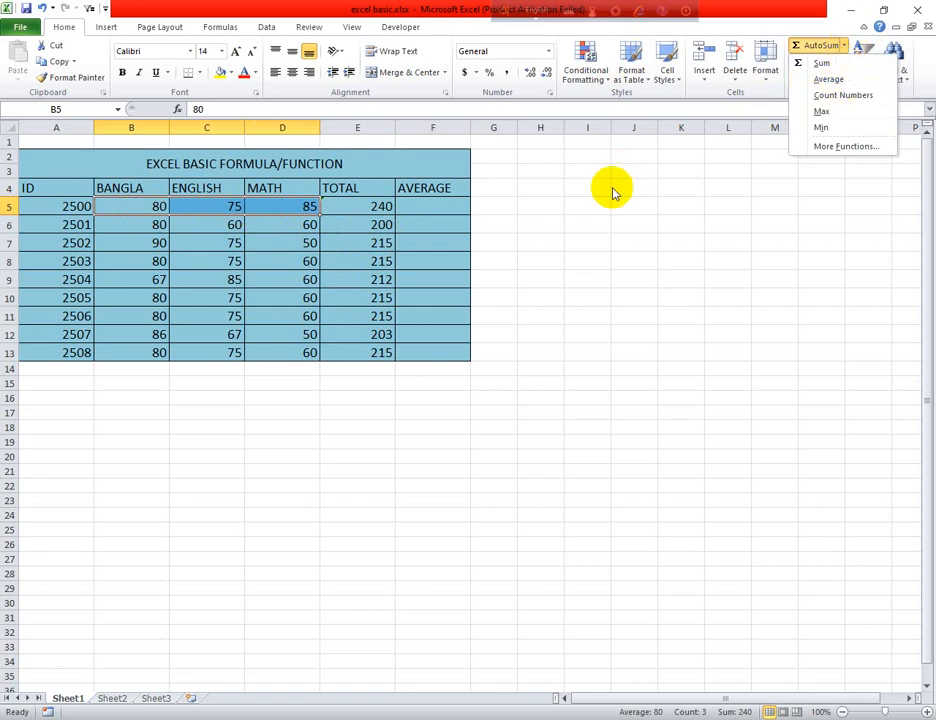
{"action": "left_click", "coordinate": [419, 204]}
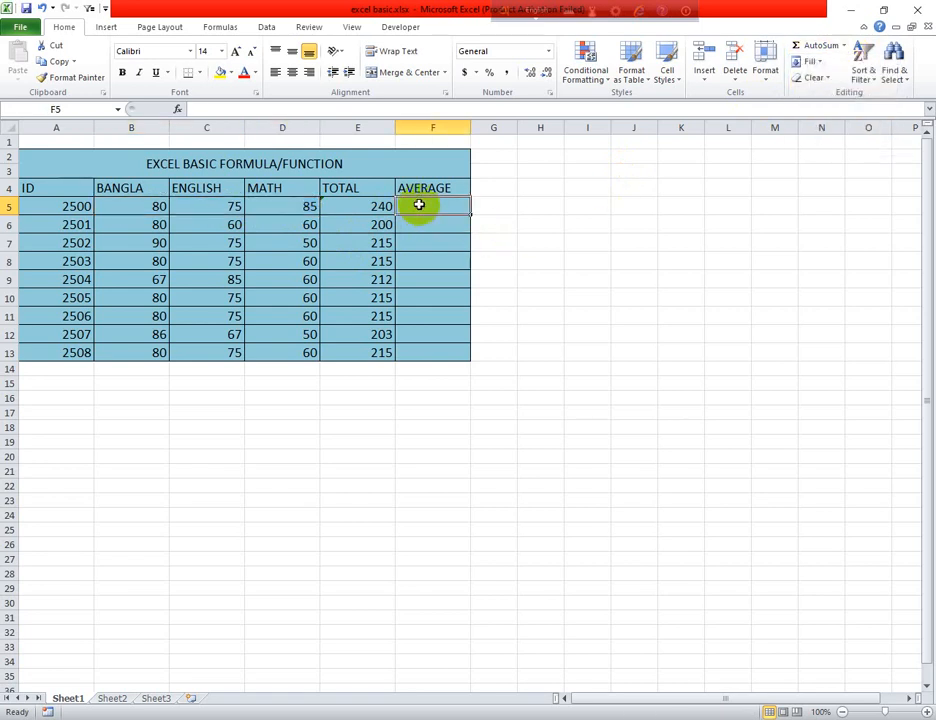
Enter an AVERAGE formula in F5 that takes cells B5, C5 and D5 as separate arguments
{"action": "type", "text": "="}
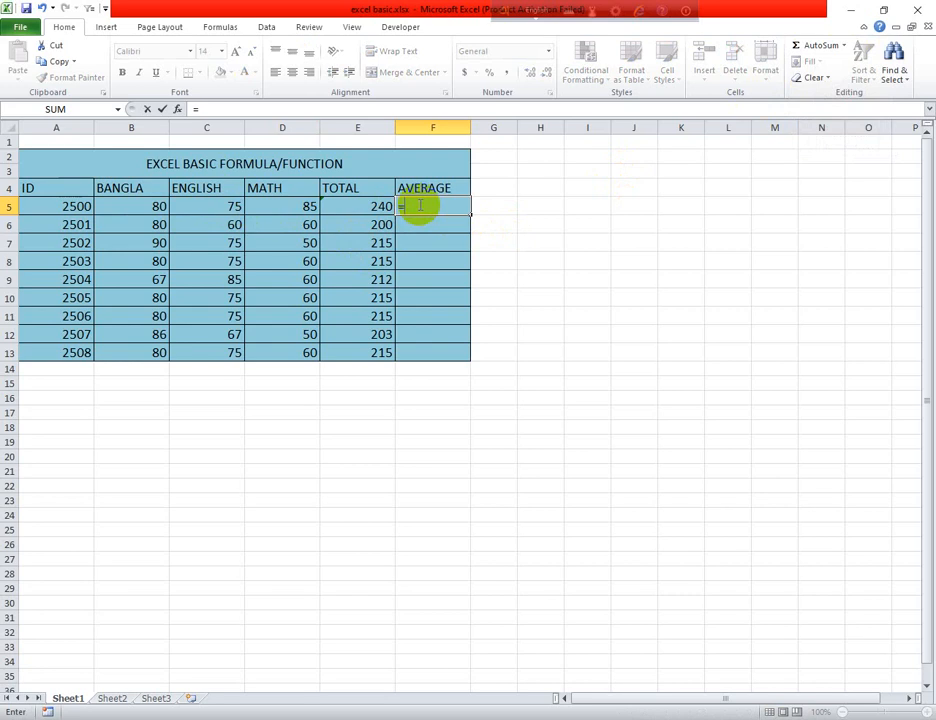
{"action": "type", "text": "A"}
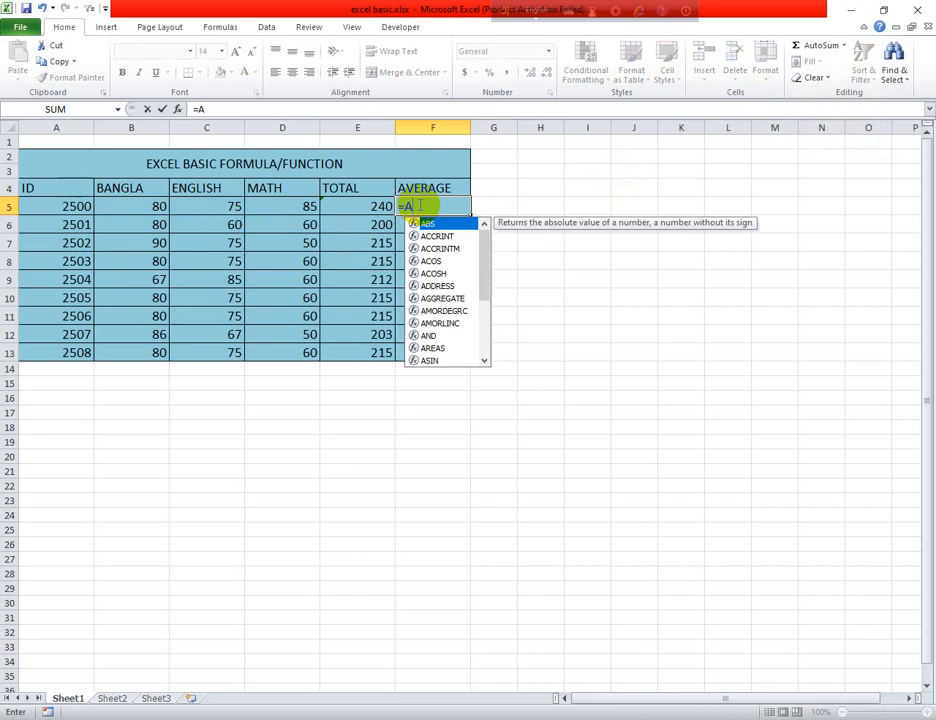
{"action": "type", "text": "VE"}
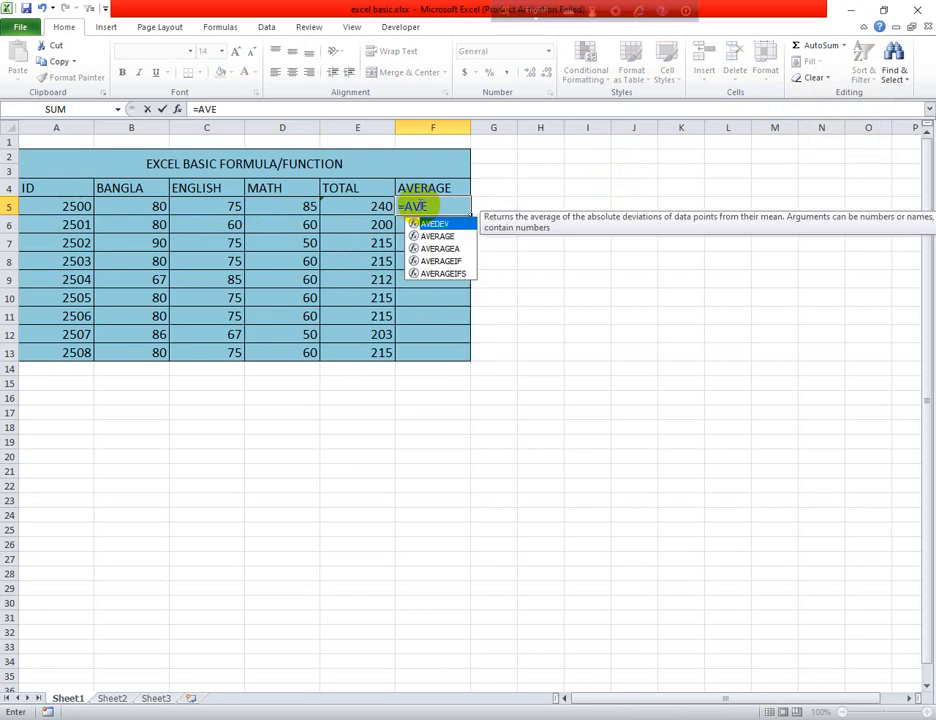
{"action": "double_click", "coordinate": [440, 237]}
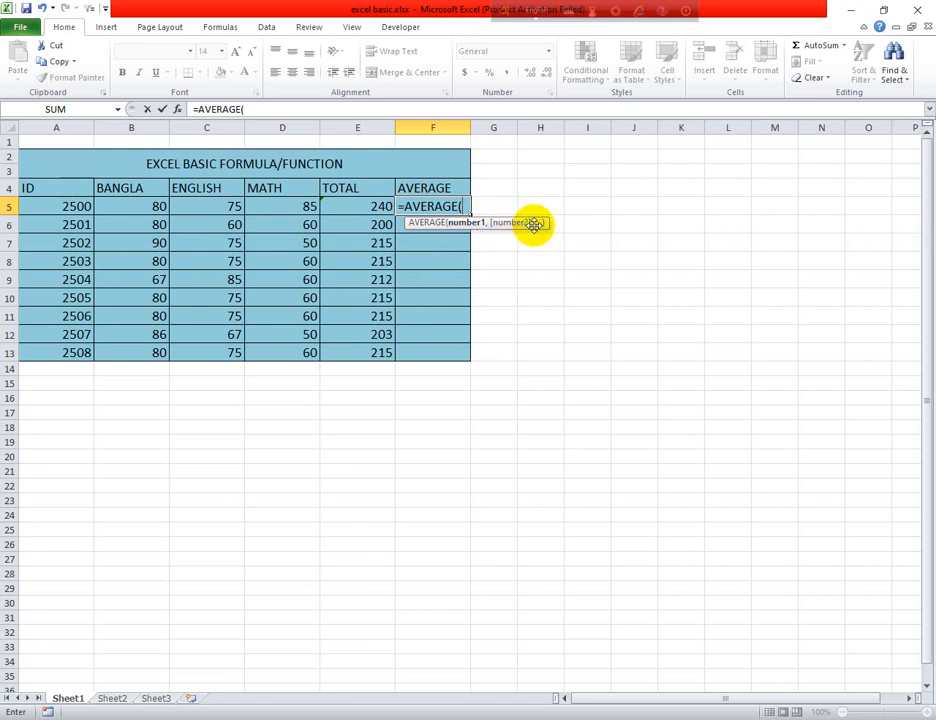
{"action": "left_click", "coordinate": [159, 207]}
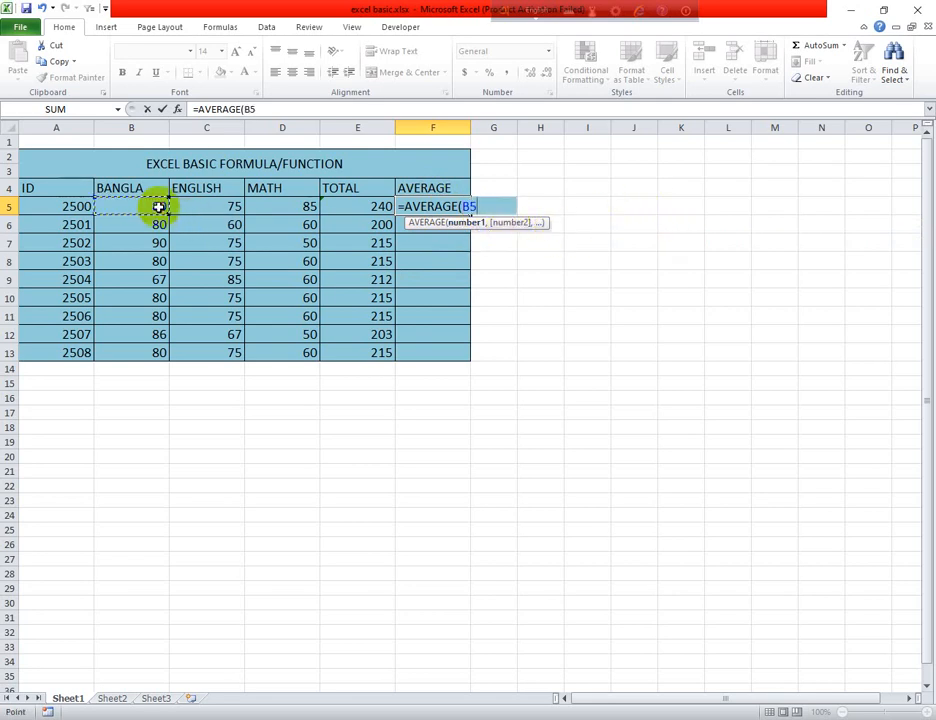
{"action": "type", "text": ","}
{"action": "left_click", "coordinate": [200, 211]}
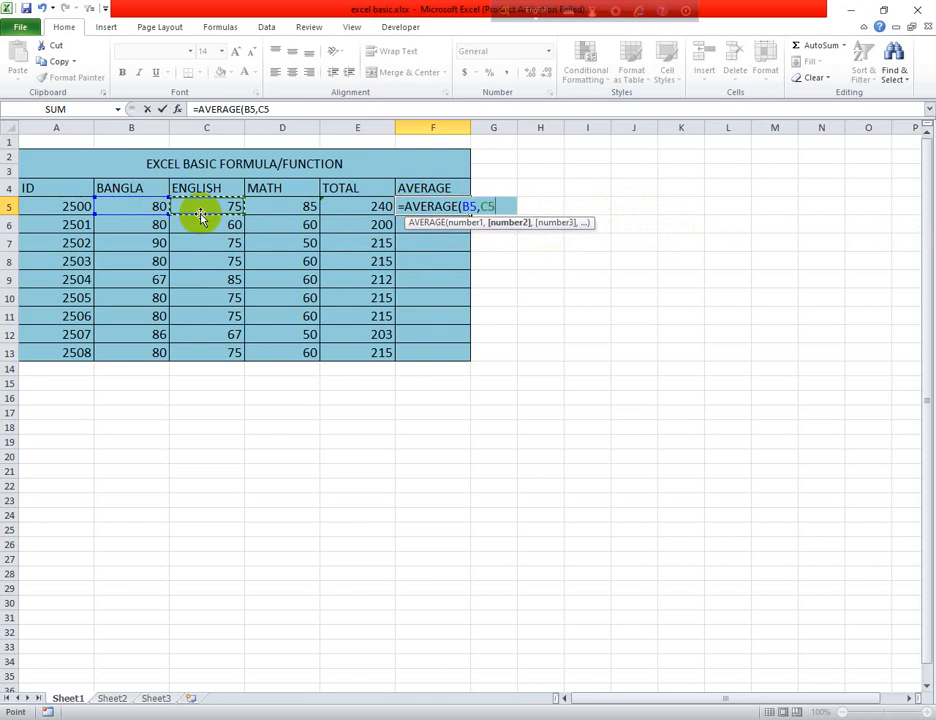
{"action": "type", "text": ","}
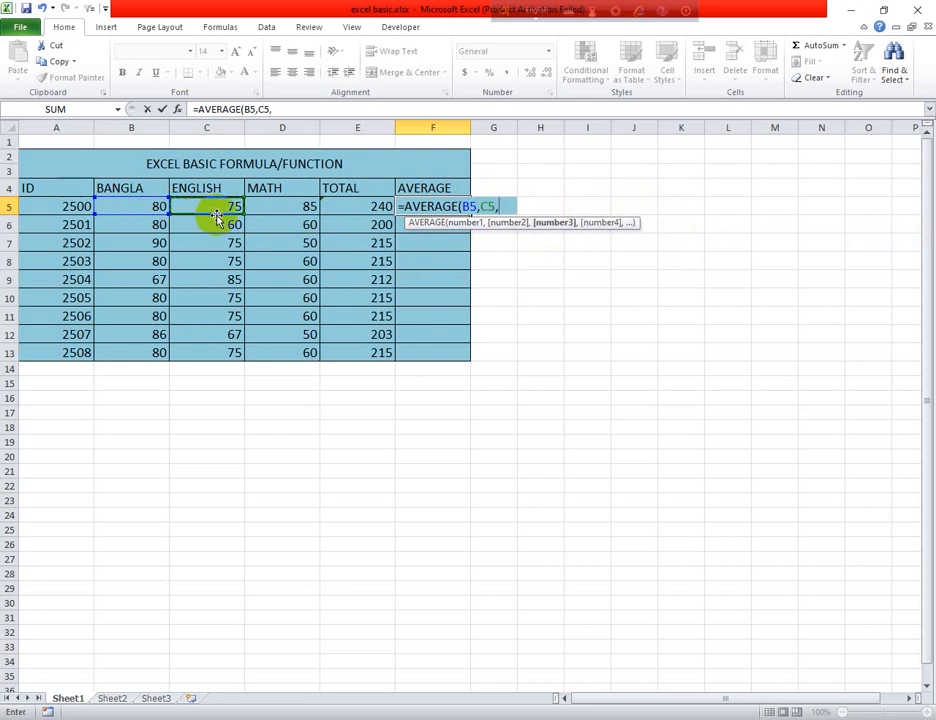
{"action": "left_click", "coordinate": [270, 205]}
{"action": "key", "text": "Return"}
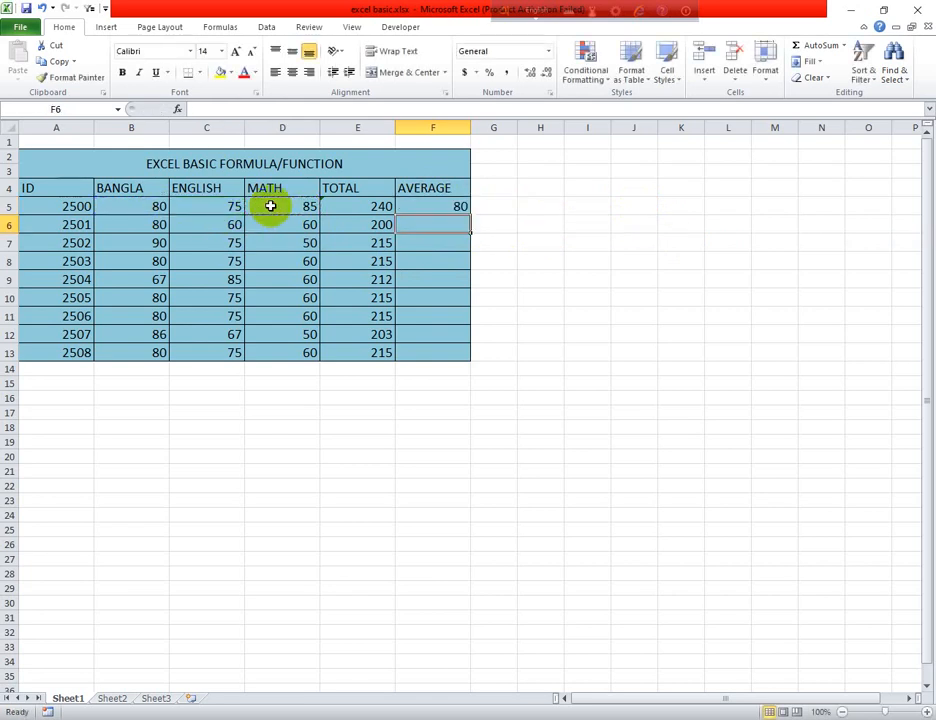
Fill the AVERAGE formula from F5 down the AVERAGE column to F13
{"action": "left_click", "coordinate": [423, 204]}
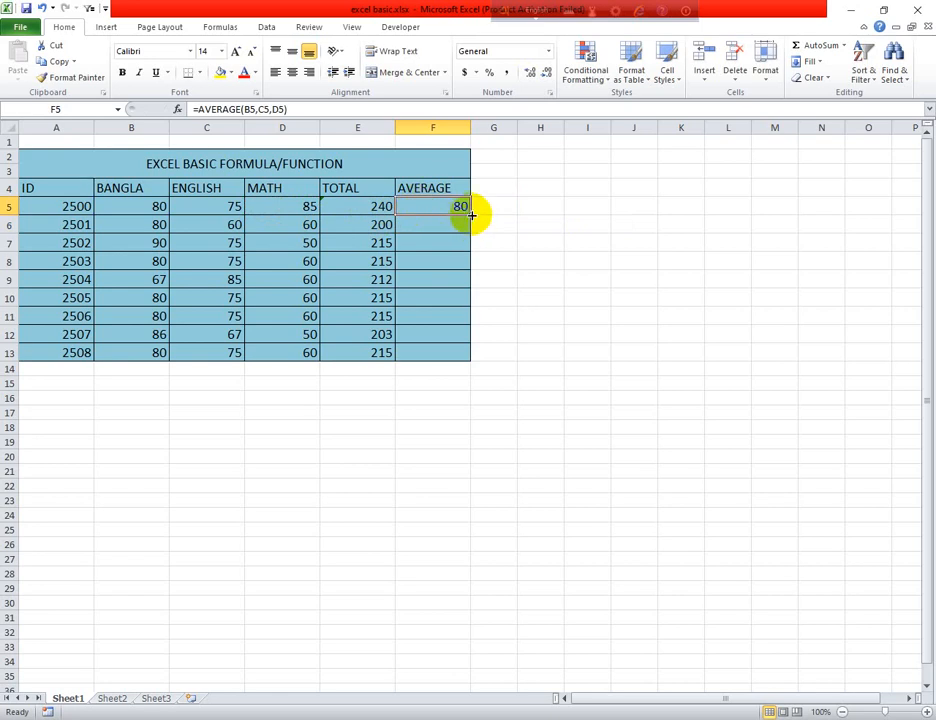
{"action": "left_click", "coordinate": [518, 297]}
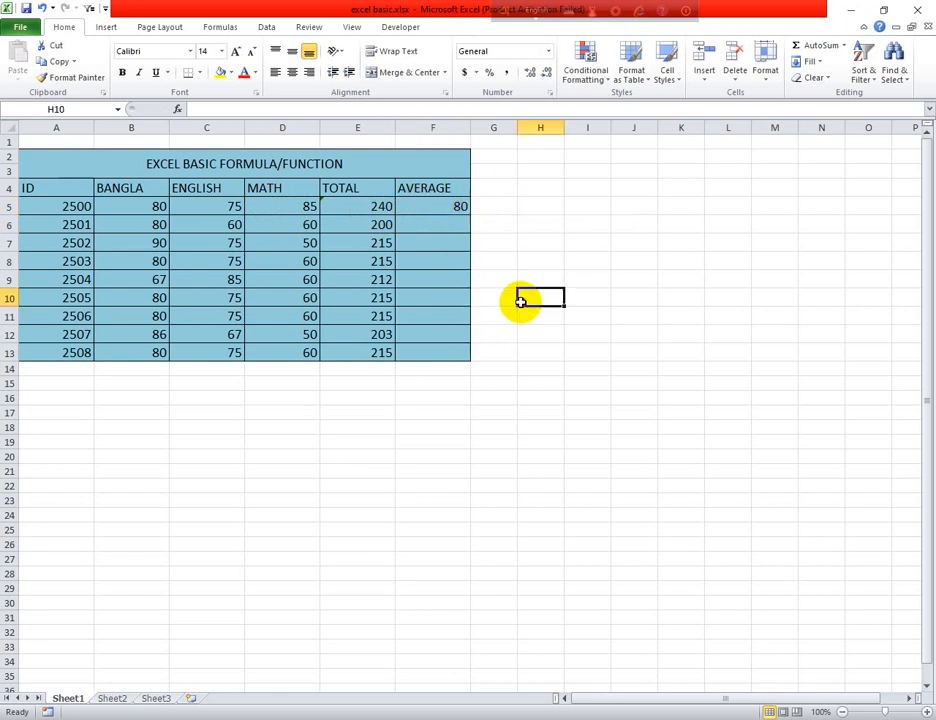
{"action": "left_click", "coordinate": [456, 204]}
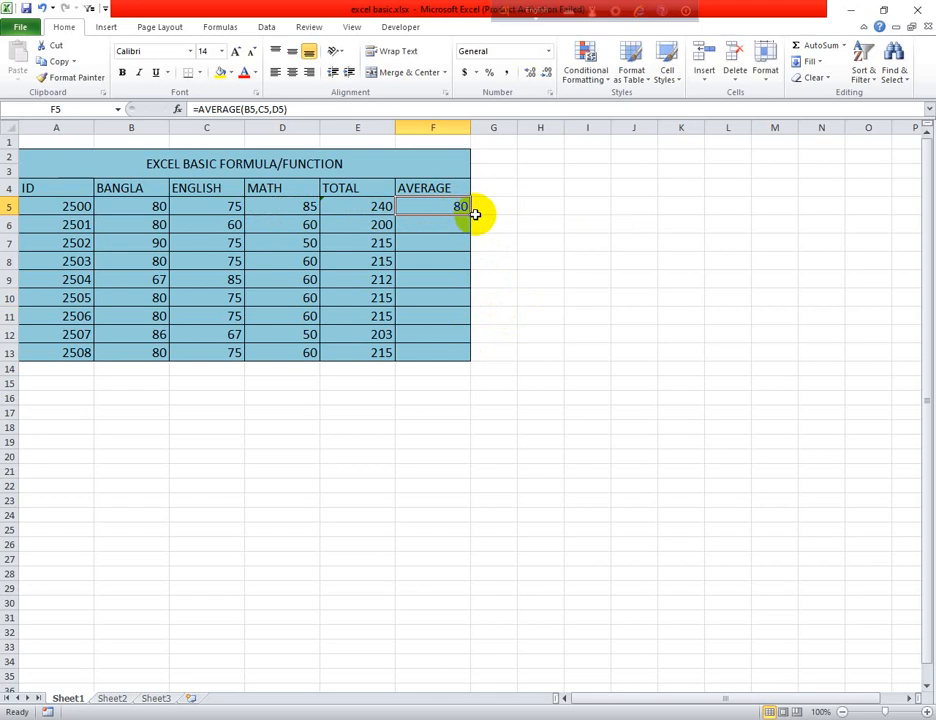
{"action": "left_click", "coordinate": [553, 295]}
{"action": "left_click", "coordinate": [443, 209]}
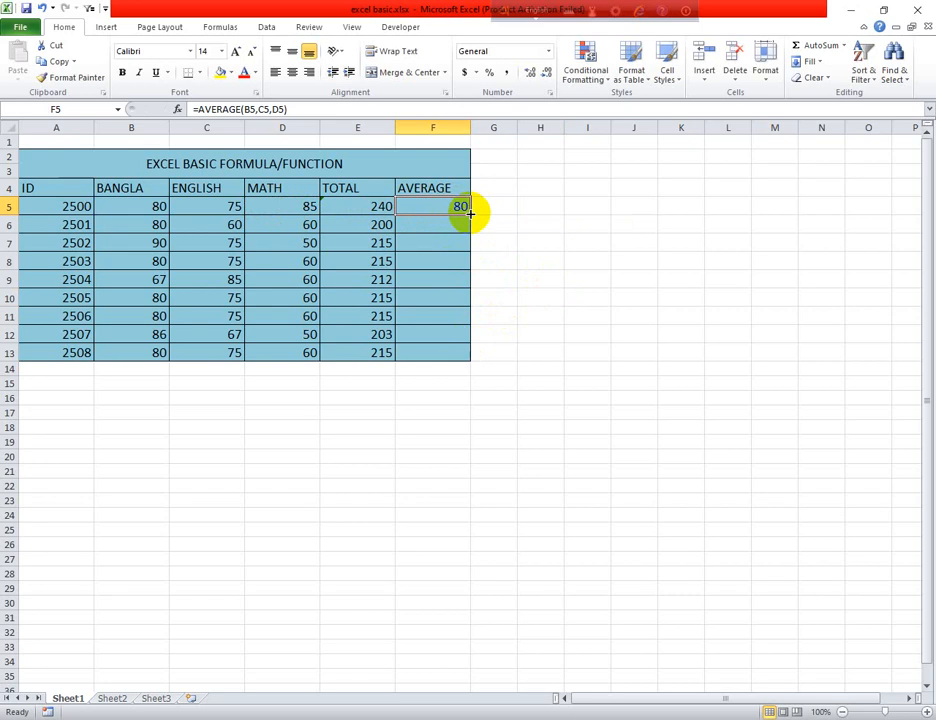
{"action": "double_click", "coordinate": [469, 213]}
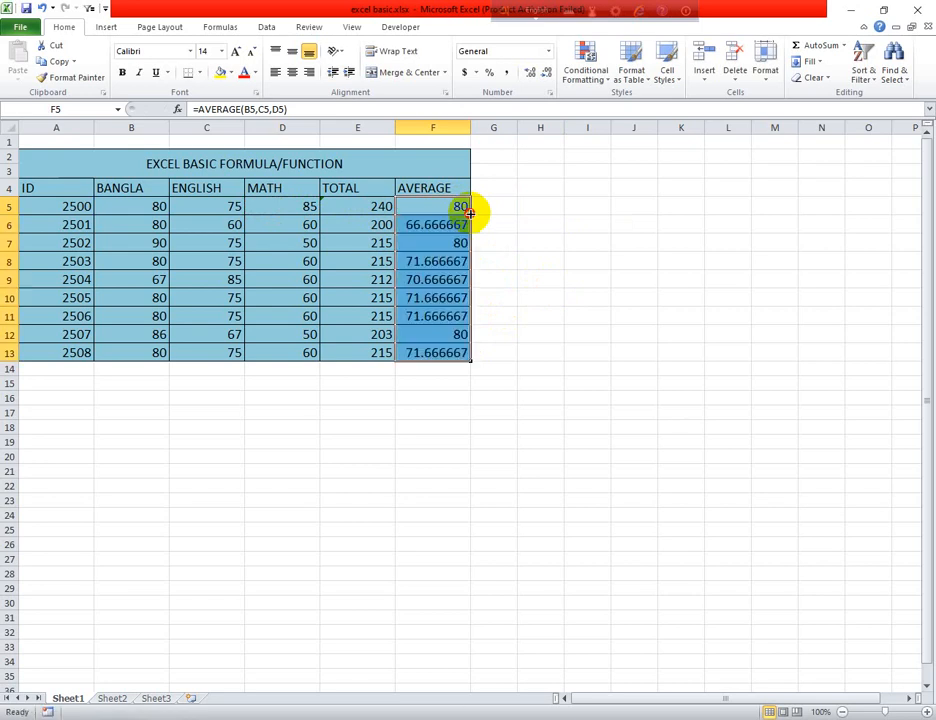
{"action": "left_click", "coordinate": [530, 351]}
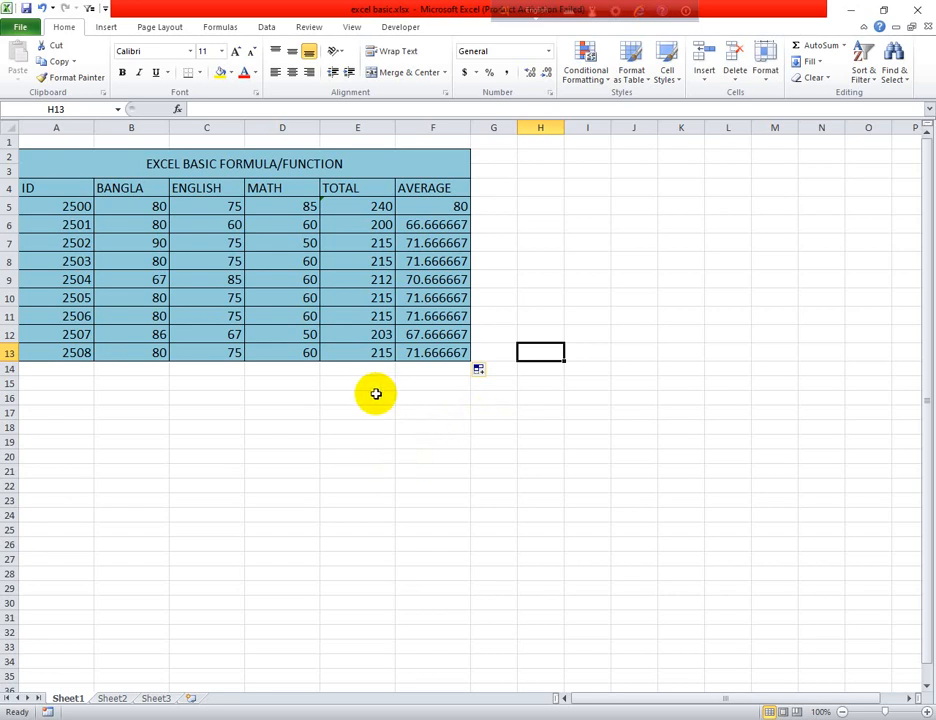
Subtract the first student's MATH mark from the total in cell H4 with the formula =E5-D5
{"action": "left_click", "coordinate": [531, 189]}
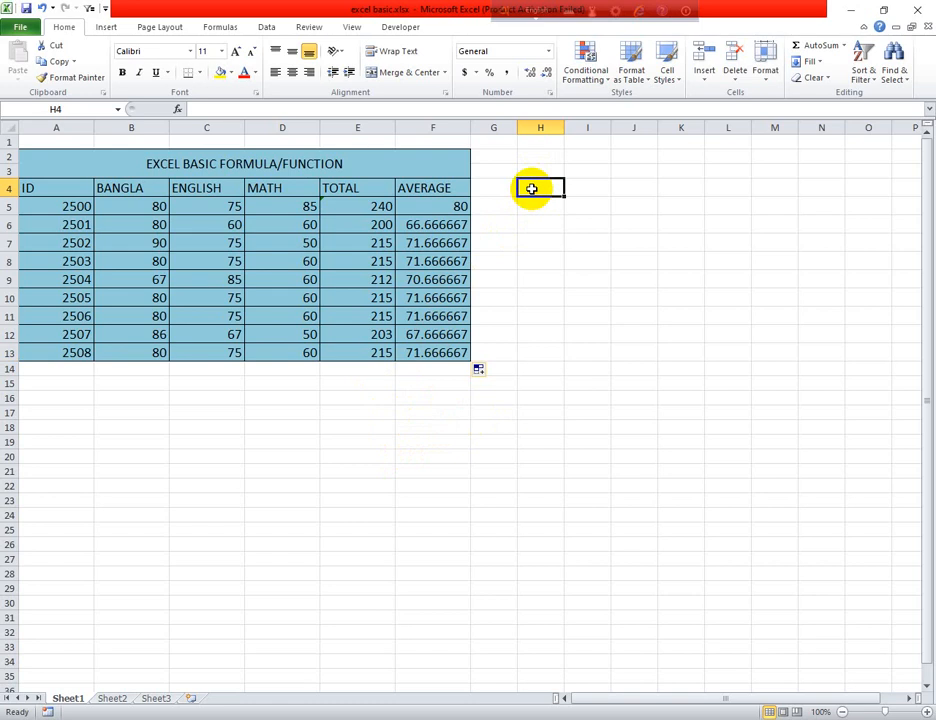
{"action": "type", "text": "="}
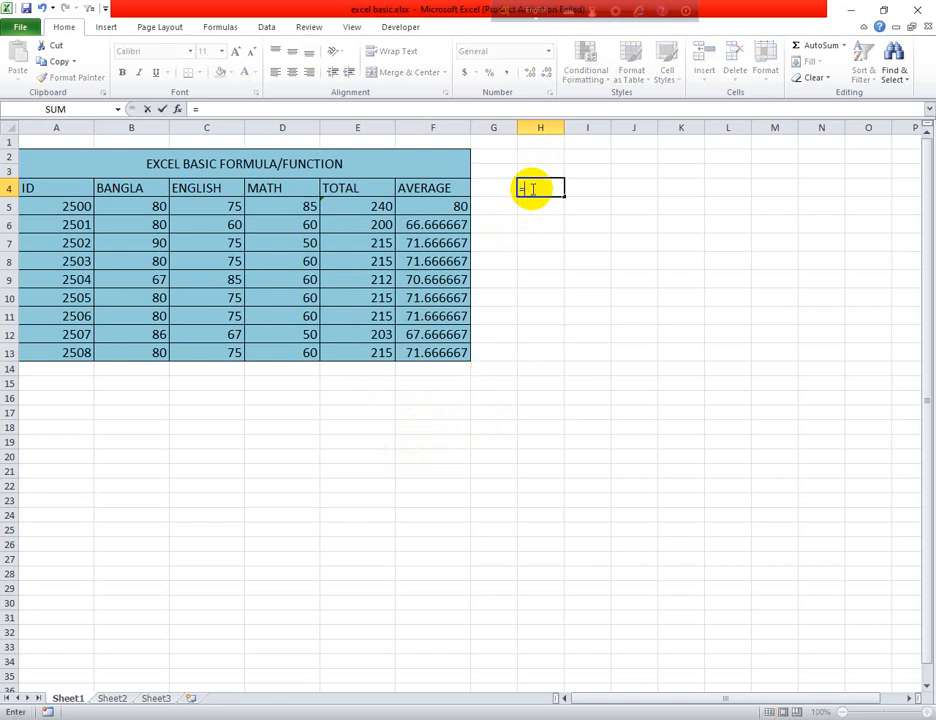
{"action": "left_click", "coordinate": [383, 206]}
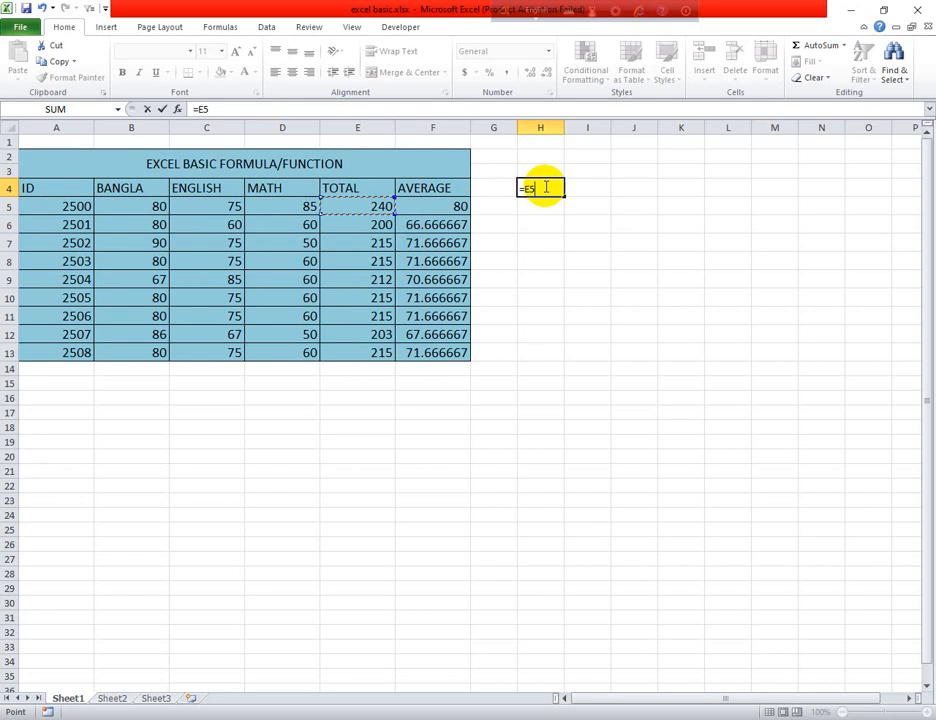
{"action": "type", "text": "-"}
{"action": "left_click", "coordinate": [288, 205]}
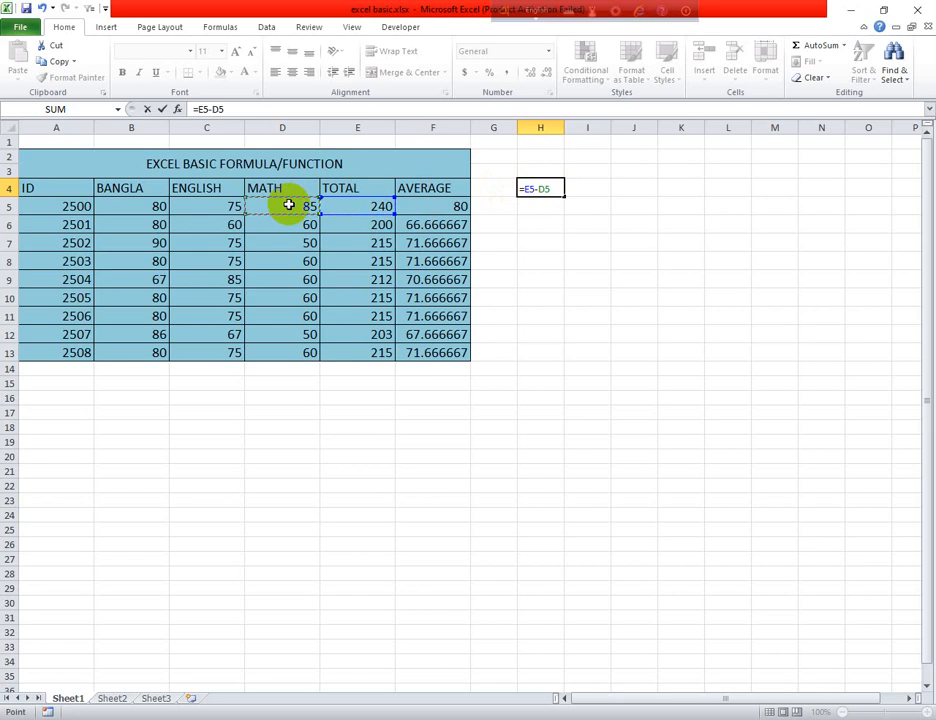
{"action": "key", "text": "Return"}
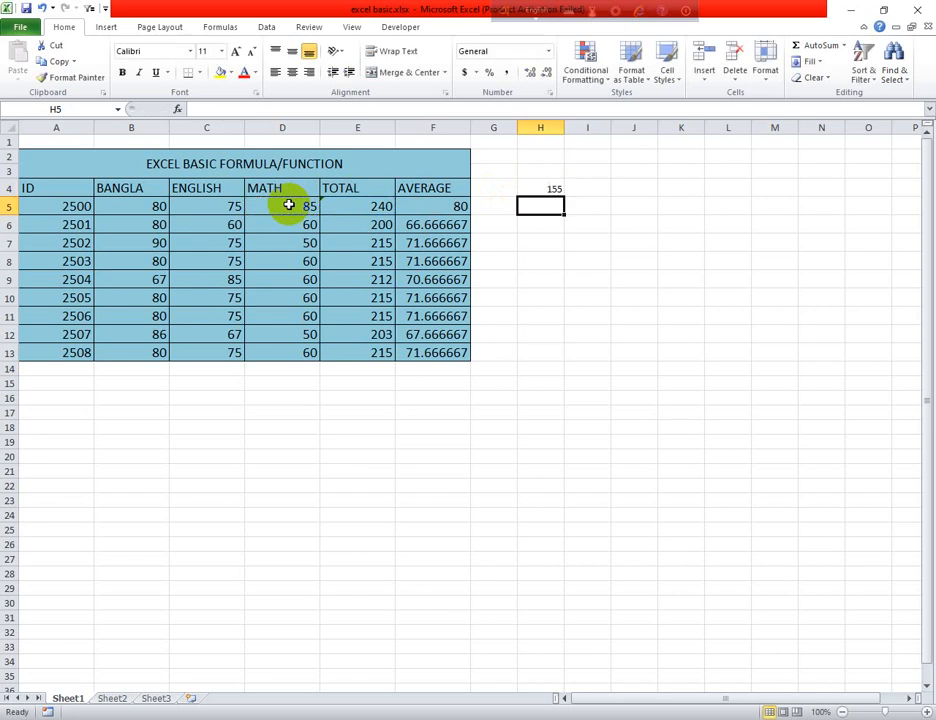
Clear the subtraction formula from cell H4
{"action": "left_click", "coordinate": [540, 188]}
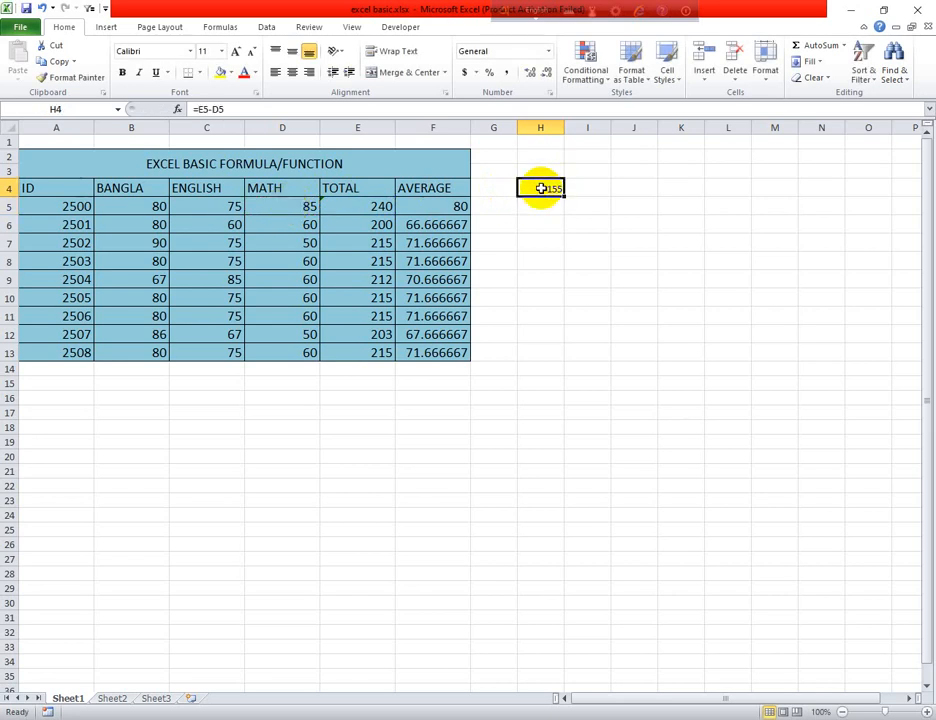
{"action": "key", "text": "BackSpace"}
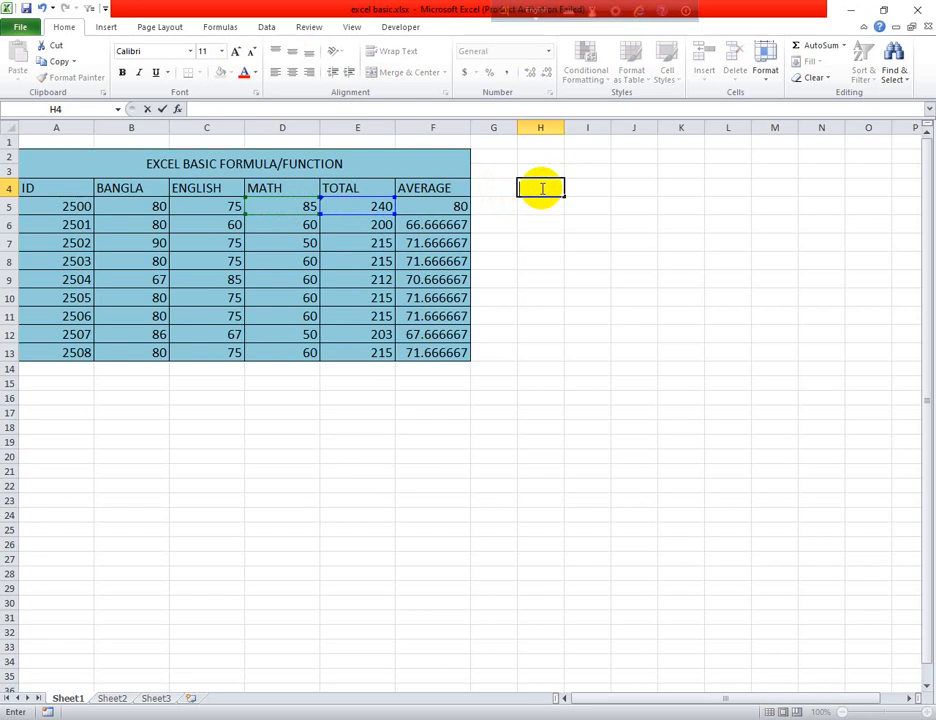
{"action": "left_click", "coordinate": [536, 209]}
{"action": "left_click", "coordinate": [537, 186]}
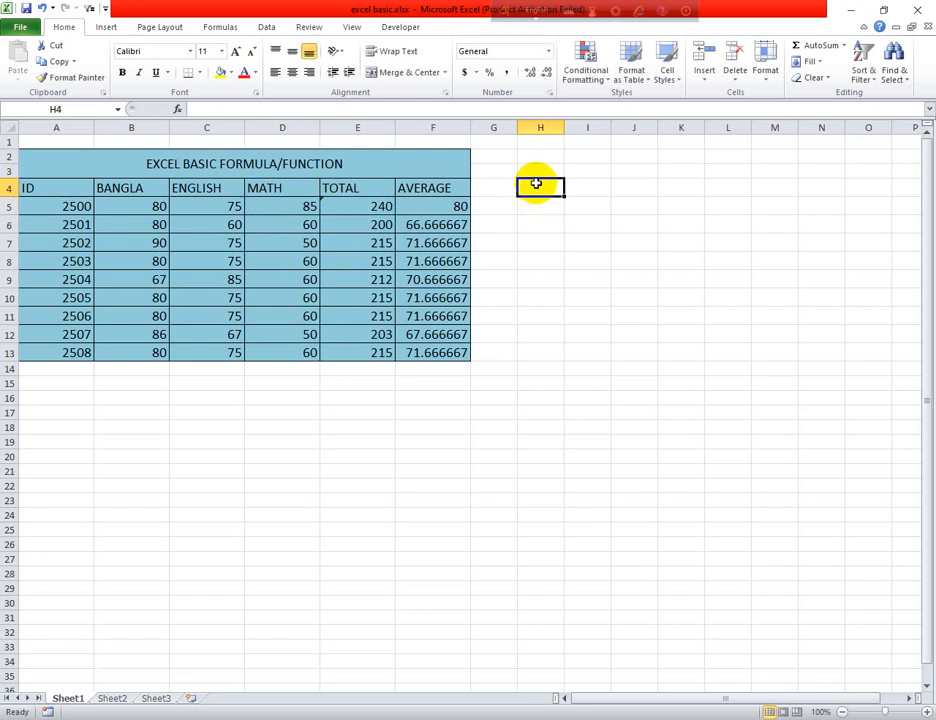
Multiply the first student's average by 3 in cell H4 with the formula =PRODUCT(F5,3)
{"action": "left_click", "coordinate": [534, 170]}
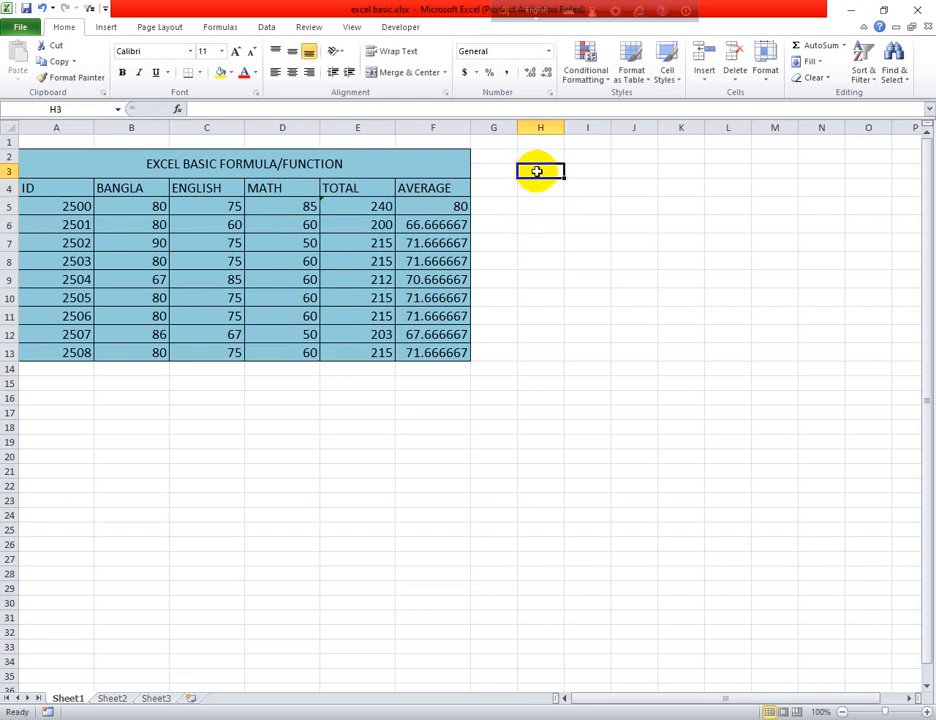
{"action": "left_click", "coordinate": [539, 188]}
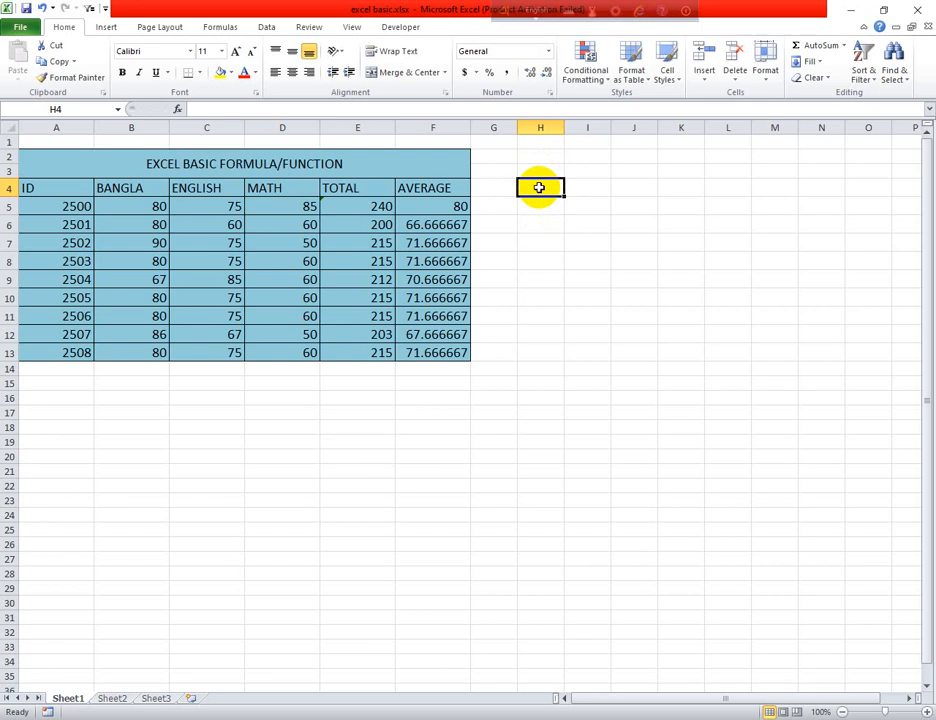
{"action": "type", "text": "="}
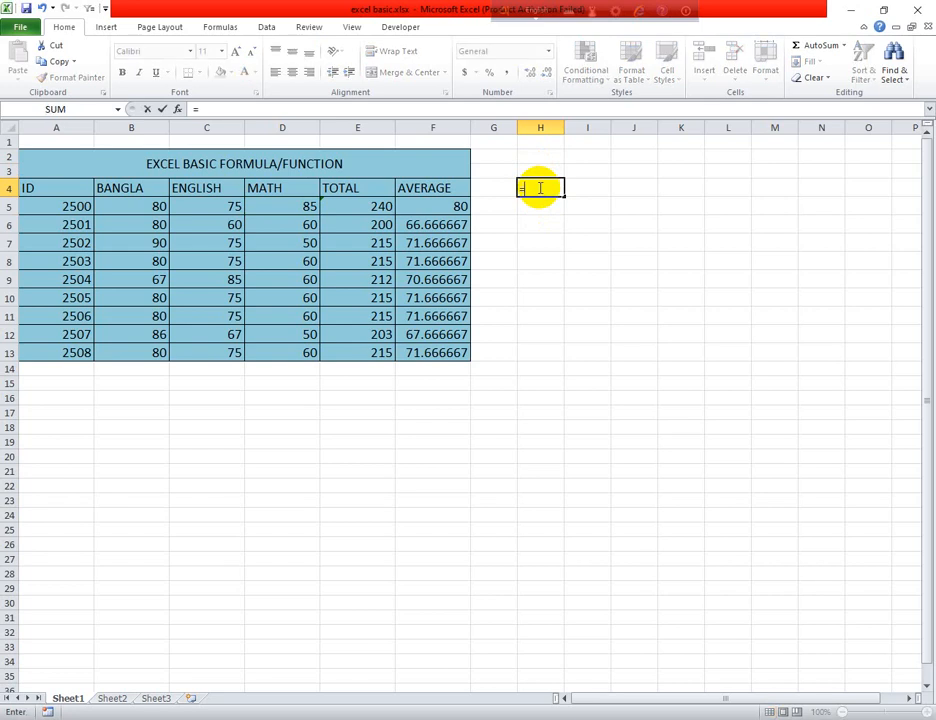
{"action": "type", "text": "PRO"}
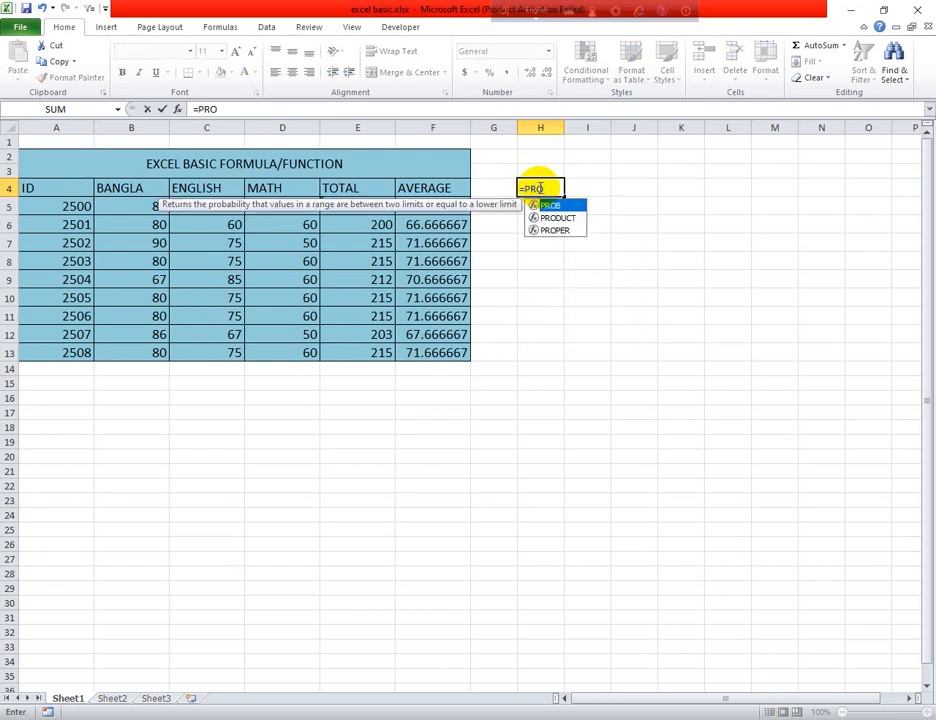
{"action": "type", "text": "D"}
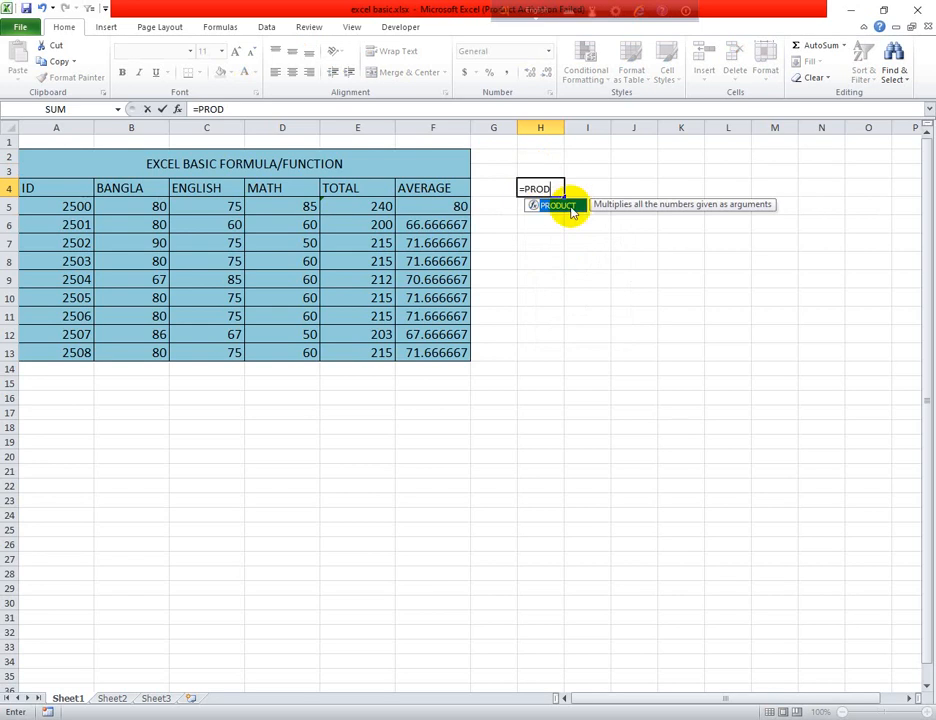
{"action": "double_click", "coordinate": [572, 209]}
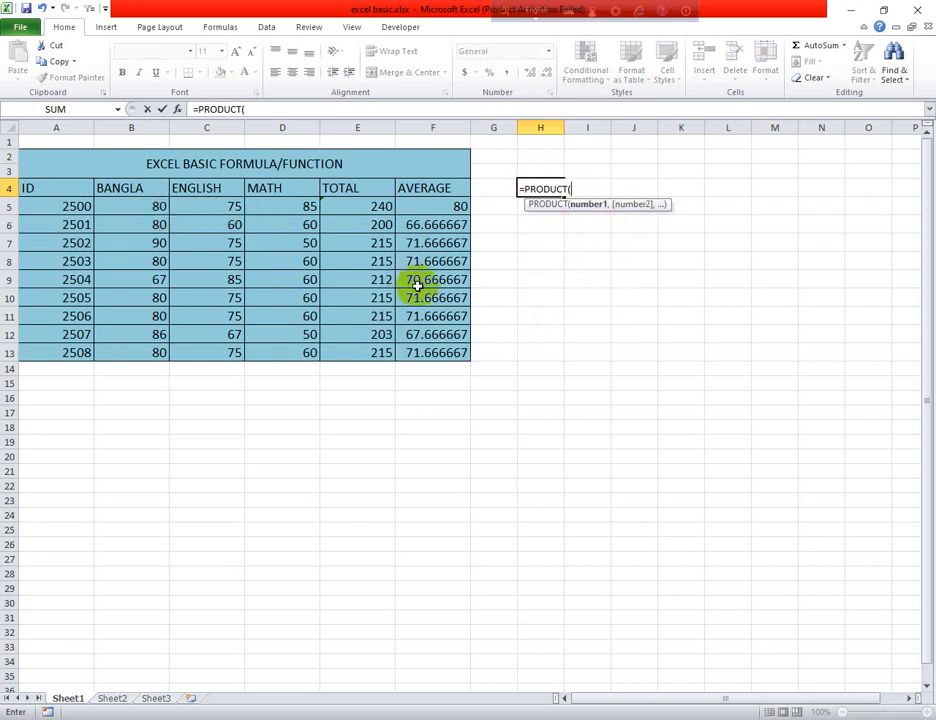
{"action": "left_click", "coordinate": [445, 208]}
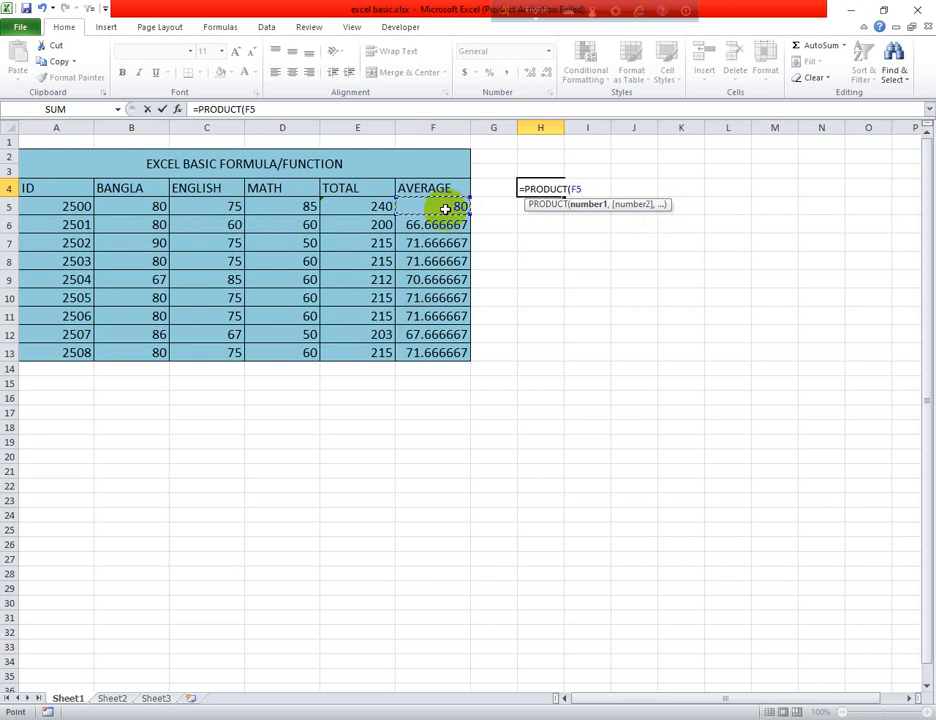
{"action": "type", "text": ","}
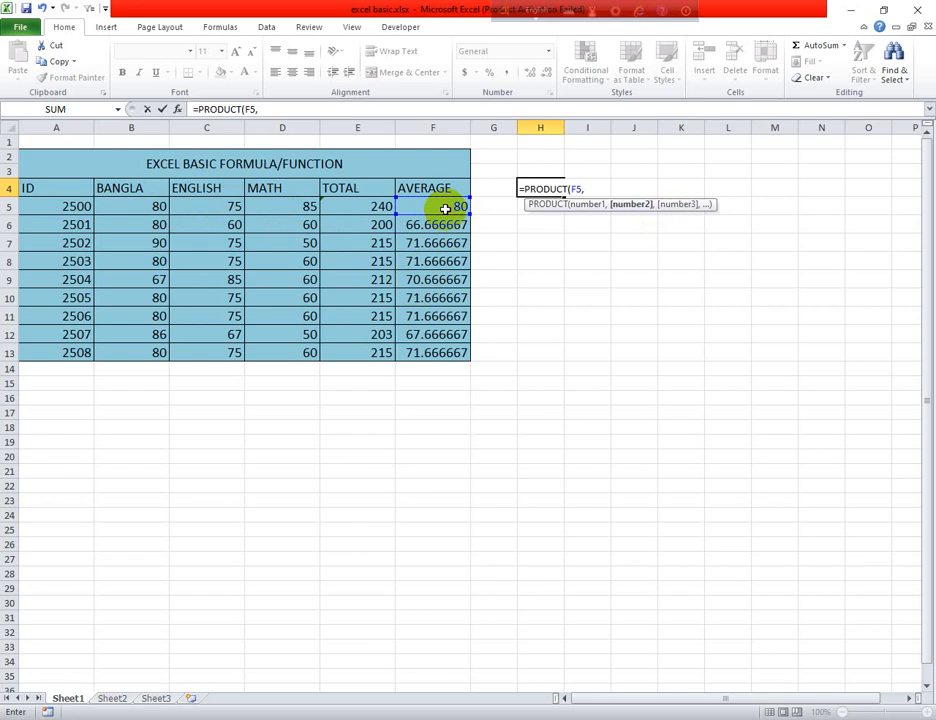
{"action": "type", "text": "3"}
{"action": "key", "text": "Return"}
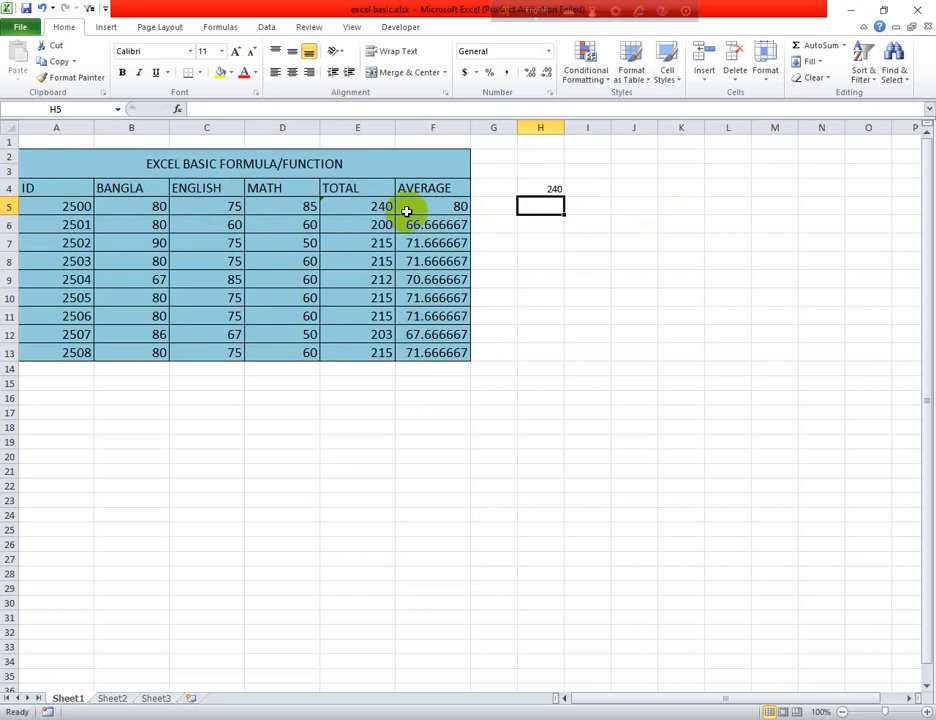
Replace the formula in H4 with =PRODUCT(B5:D5) to multiply the first student's three subject marks
{"action": "left_click", "coordinate": [540, 189]}
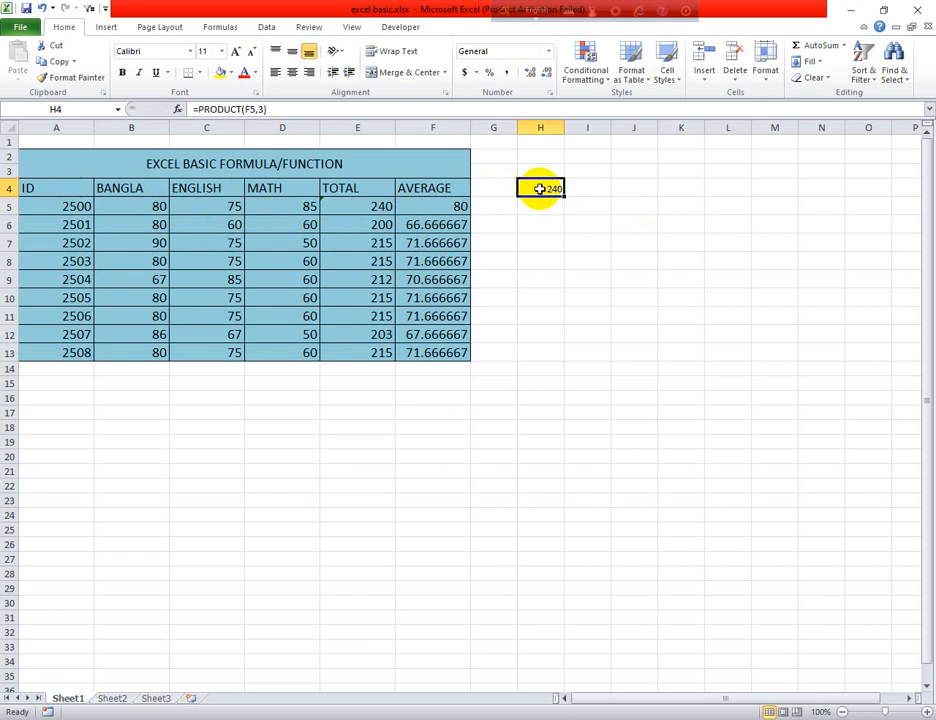
{"action": "key", "text": "Delete"}
{"action": "type", "text": "="}
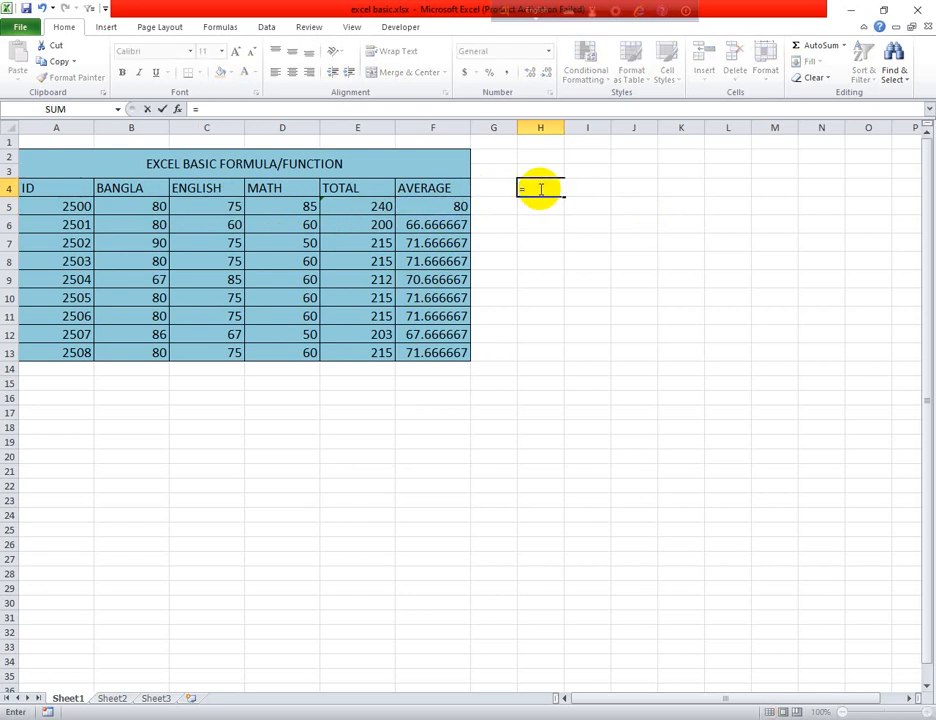
{"action": "type", "text": "PRO"}
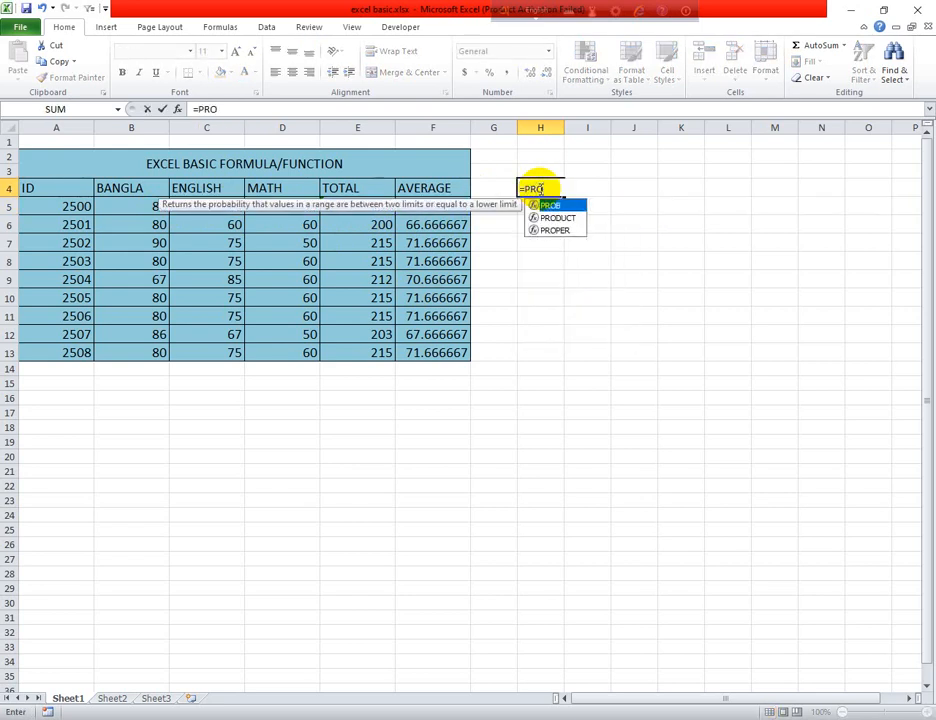
{"action": "double_click", "coordinate": [557, 217]}
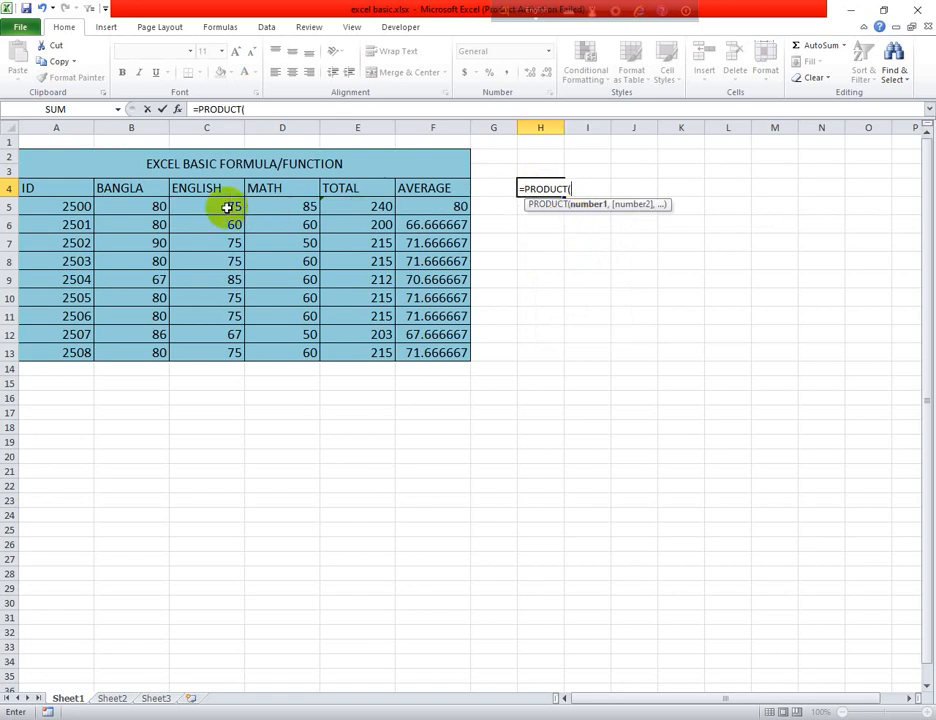
{"action": "left_click_drag", "start_coordinate": [158, 206], "coordinate": [276, 206]}
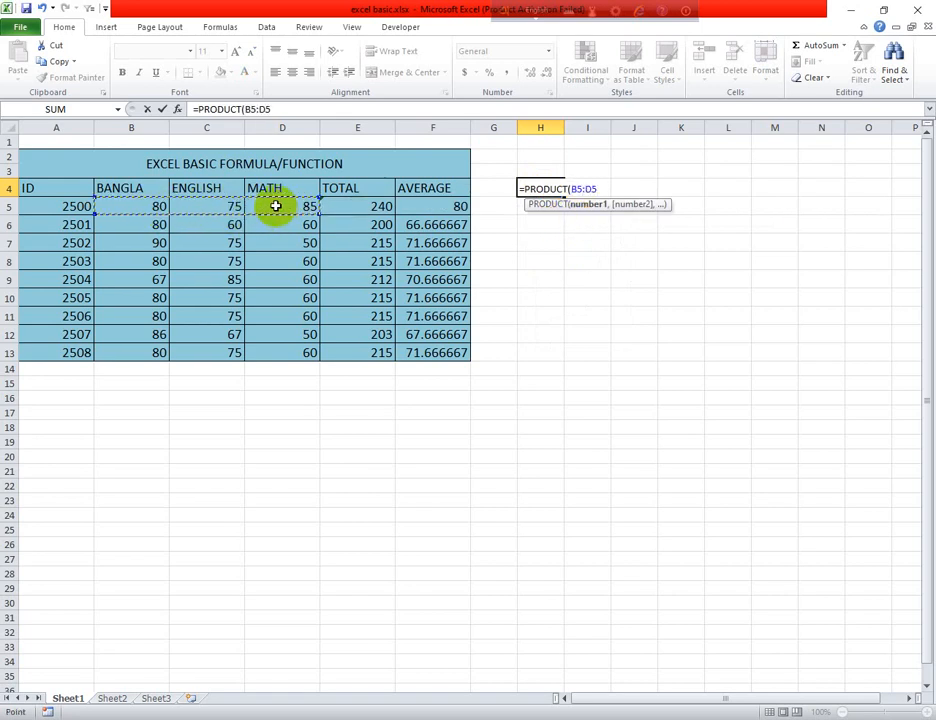
{"action": "type", "text": ")"}
{"action": "key", "text": "Return"}
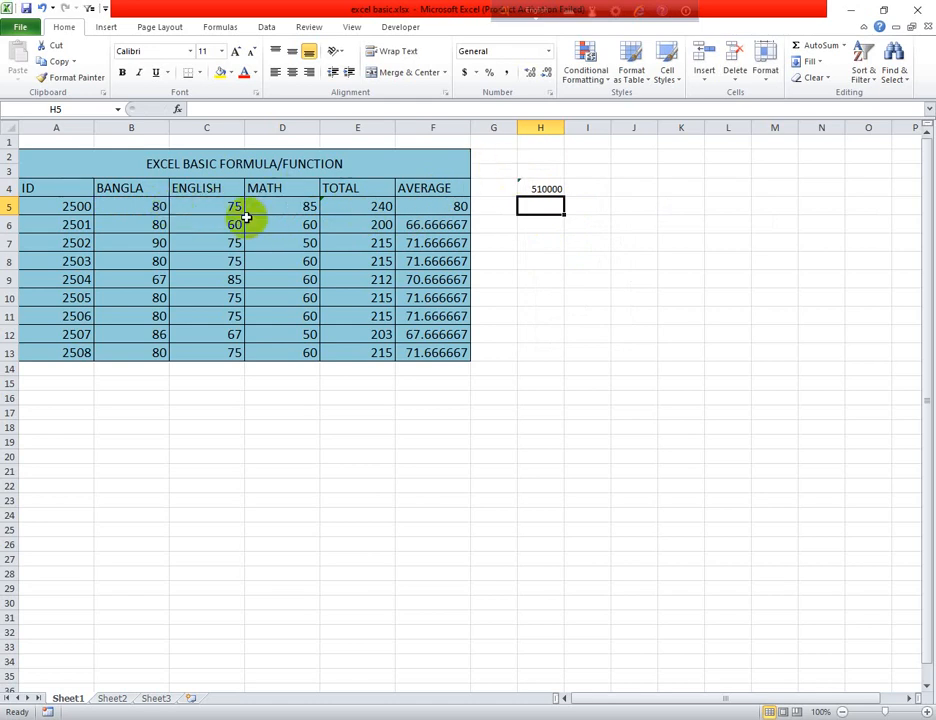
Clear the PRODUCT formula from cell H4
{"action": "left_click", "coordinate": [540, 188]}
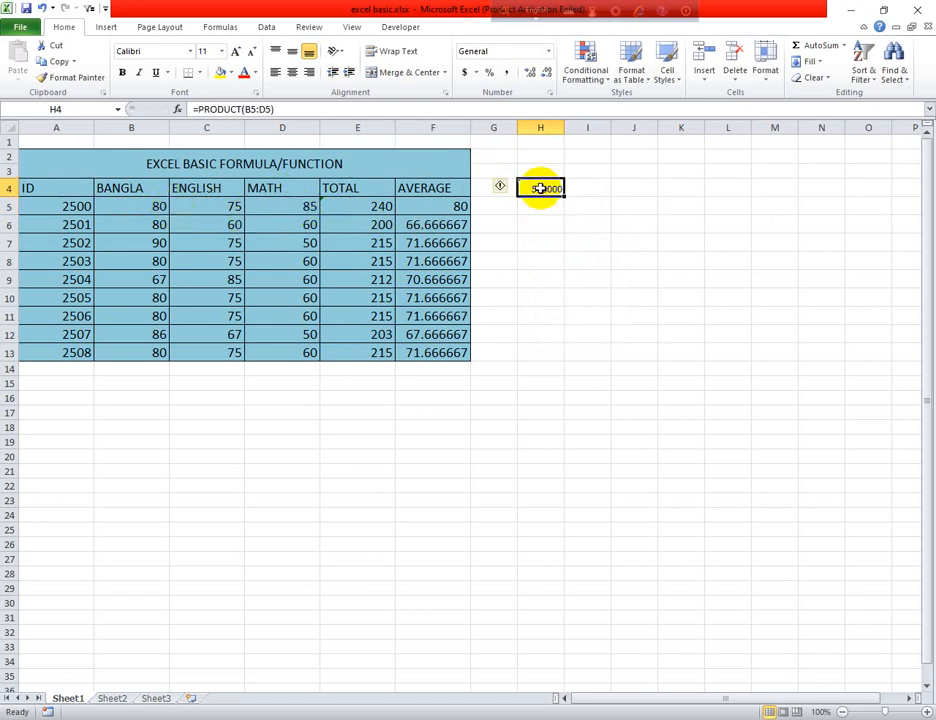
{"action": "key", "text": "BackSpace"}
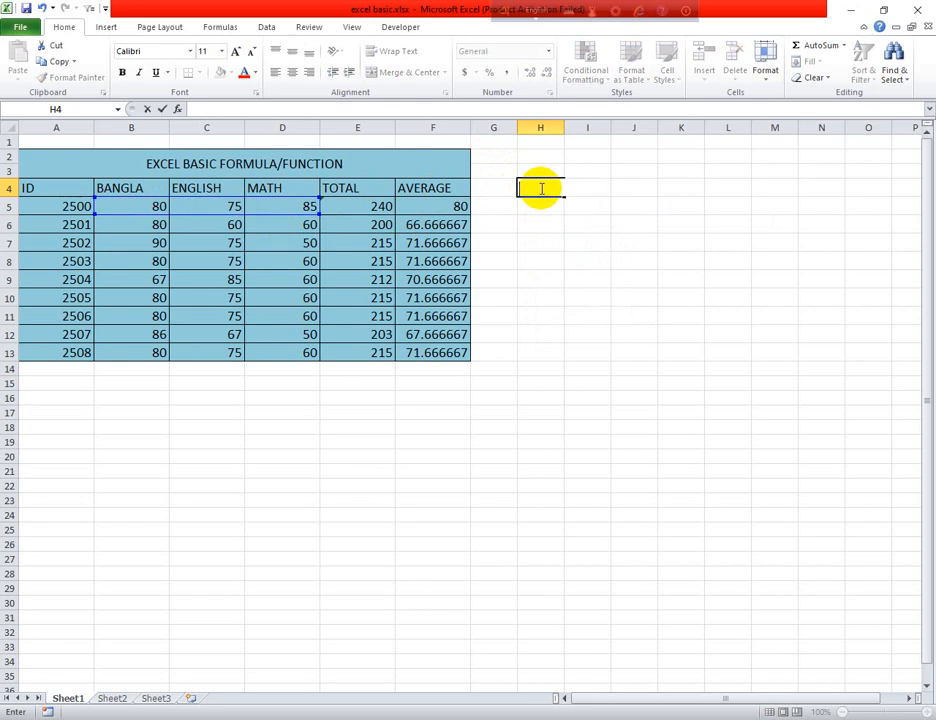
{"action": "left_click", "coordinate": [540, 207]}
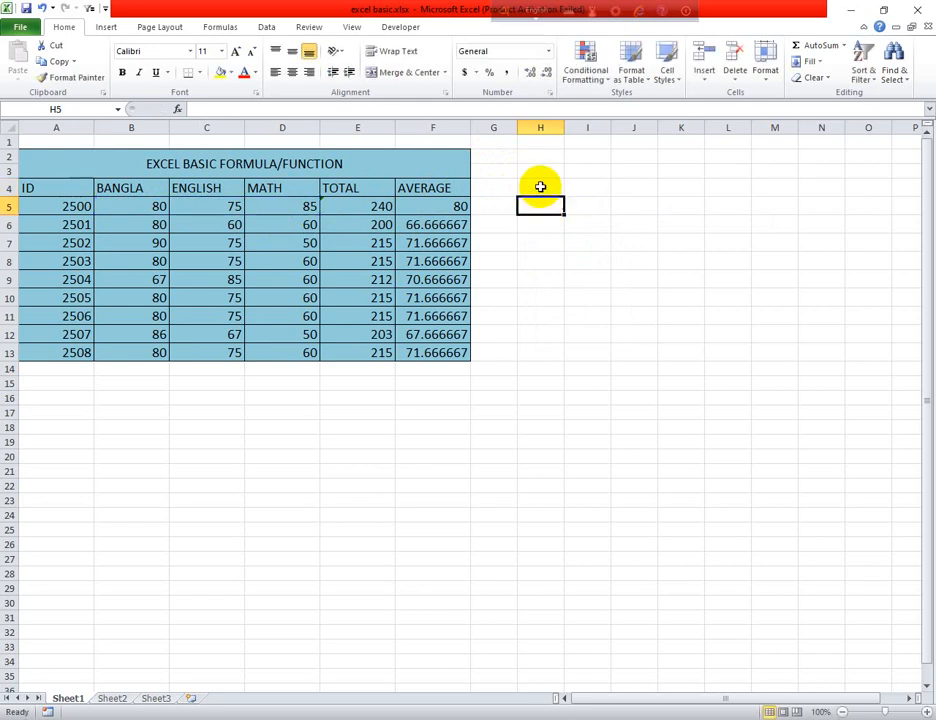
{"action": "left_click", "coordinate": [540, 187]}
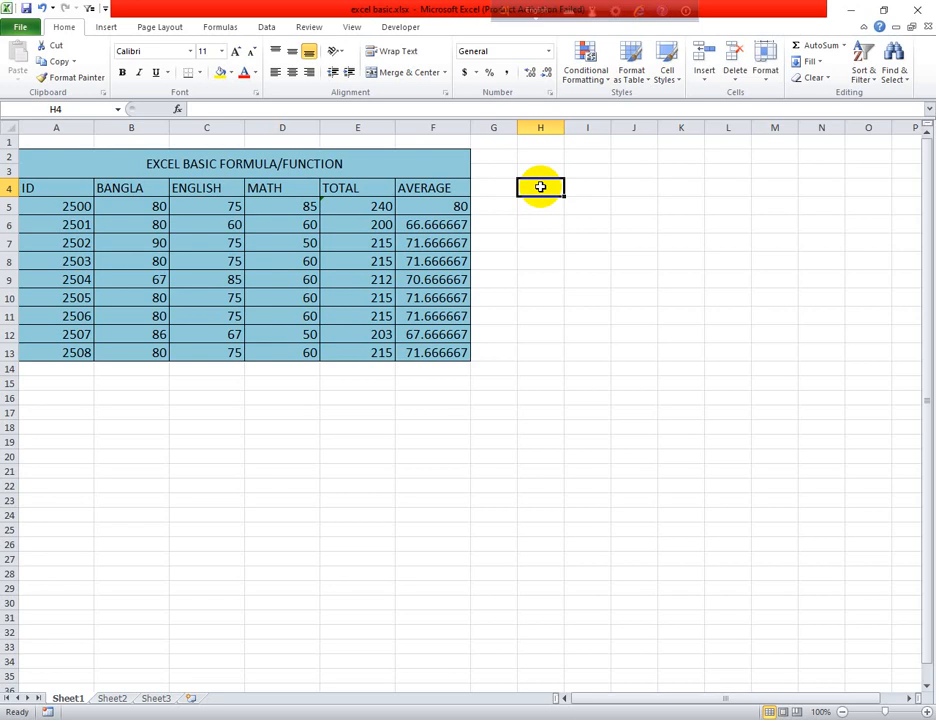
{"action": "type", "text": "="}
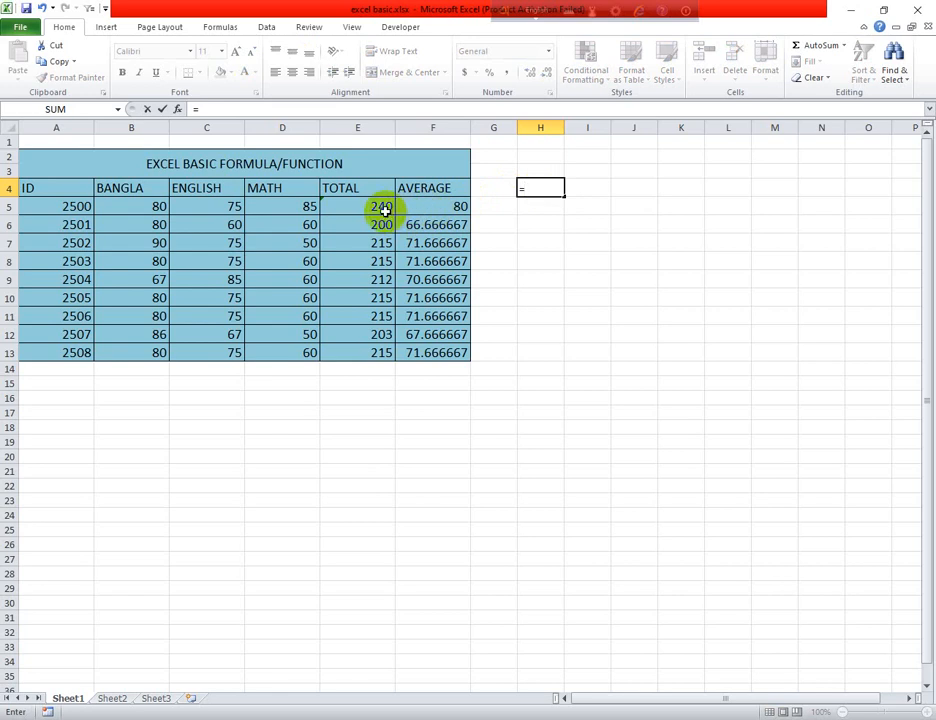
{"action": "left_click", "coordinate": [385, 210]}
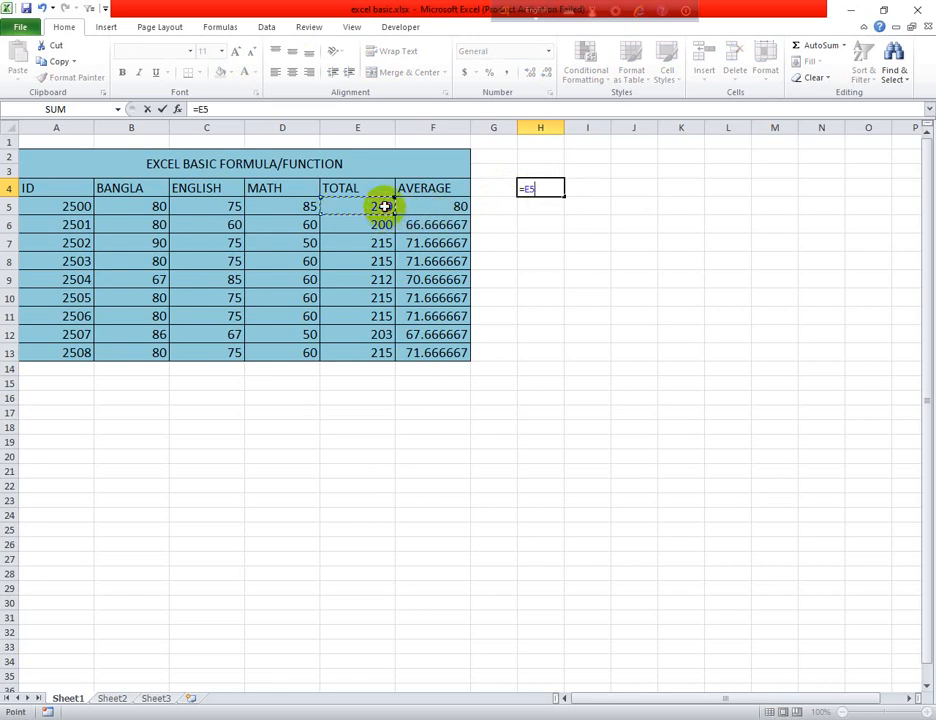
{"action": "left_click", "coordinate": [589, 187]}
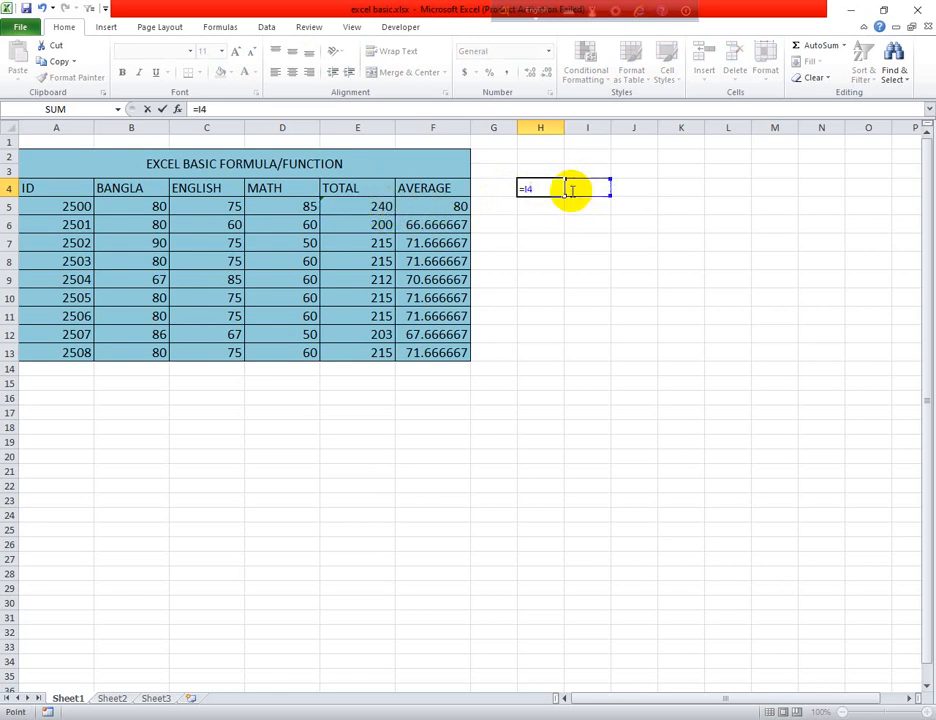
{"action": "left_click_drag", "start_coordinate": [574, 191], "coordinate": [519, 188]}
{"action": "key", "text": "BackSpace"}
{"action": "key", "text": "BackSpace"}
{"action": "key", "text": "Escape"}
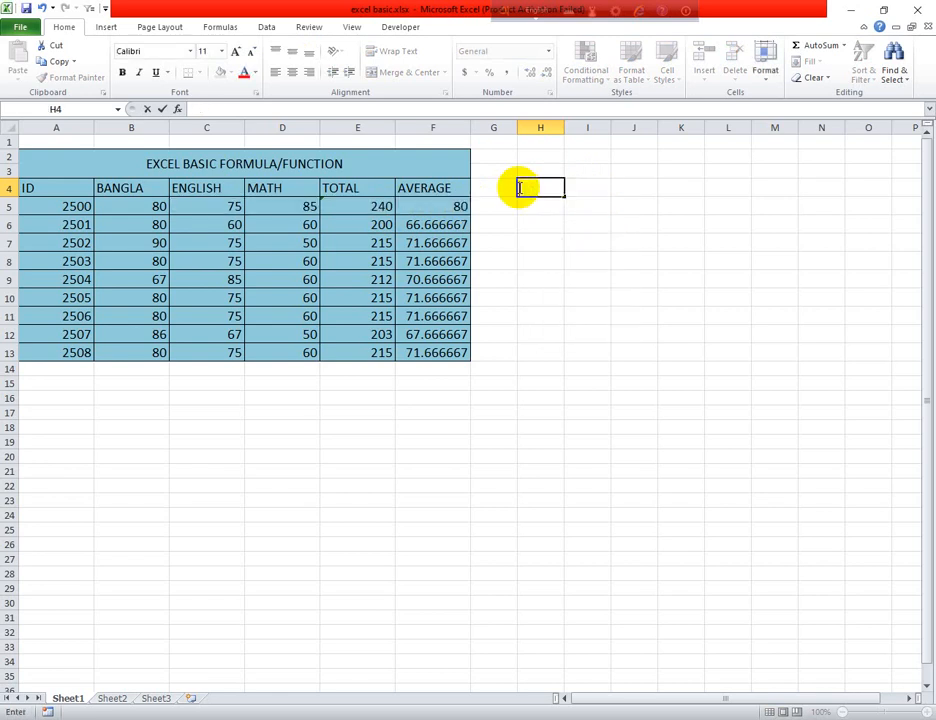
Enter the sample numbers 200 in cell I4 and 10 in cell J4
{"action": "left_click", "coordinate": [585, 185]}
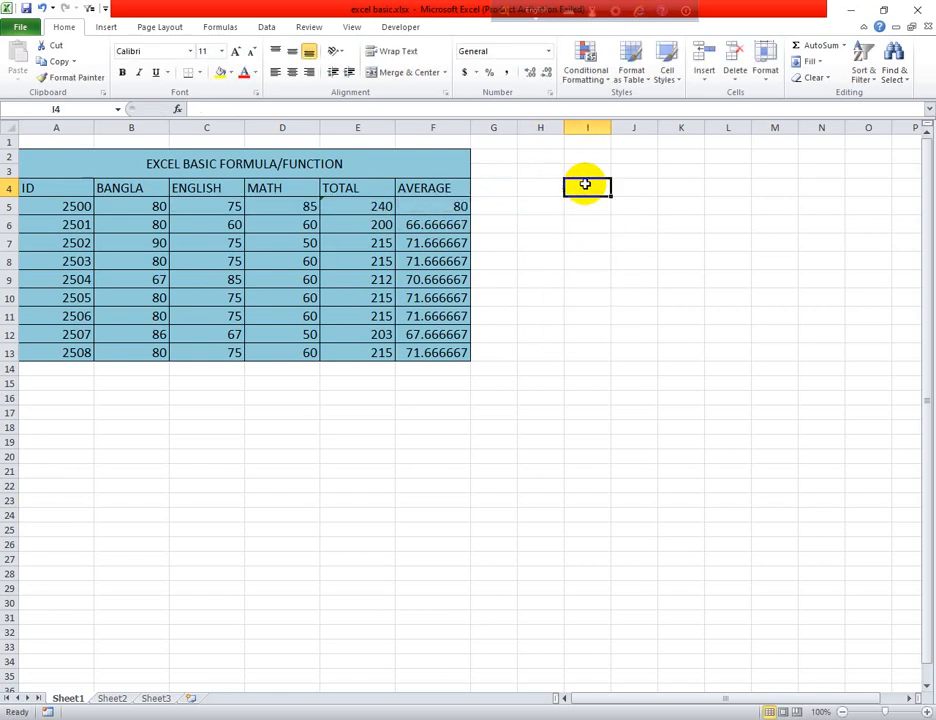
{"action": "type", "text": "200"}
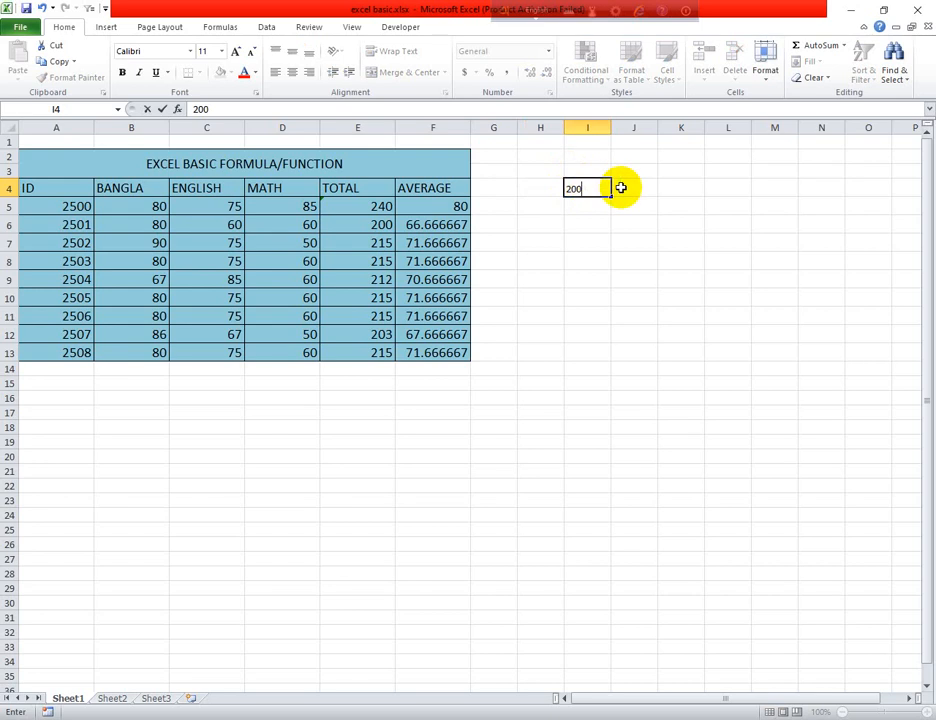
{"action": "left_click", "coordinate": [621, 188]}
{"action": "type", "text": "1"}
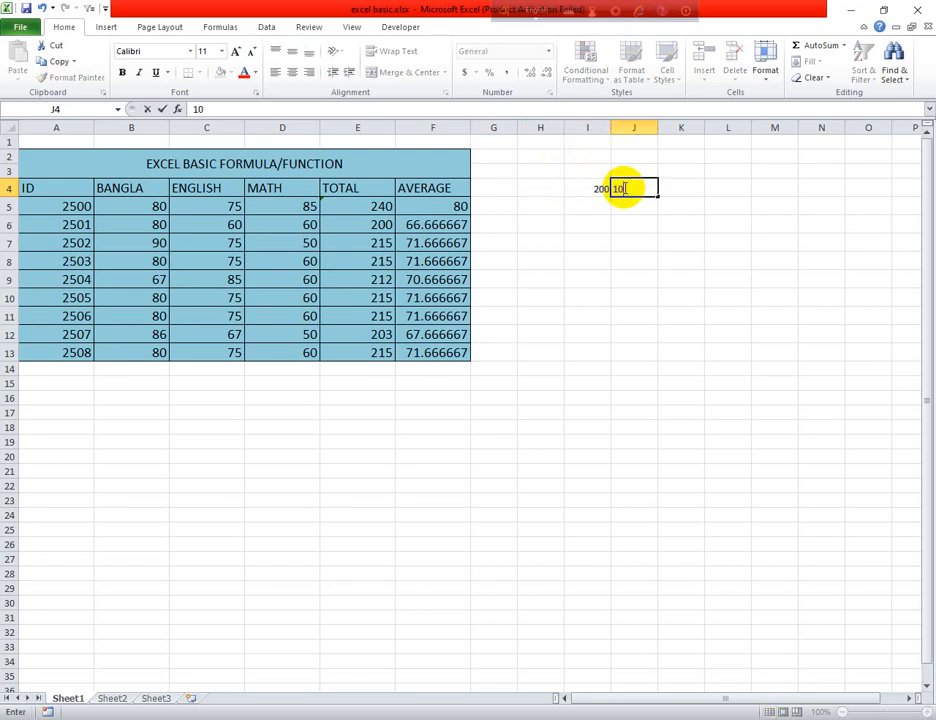
{"action": "type", "text": "0"}
{"action": "left_click", "coordinate": [622, 207]}
Divide the two sample numbers in cell I6 with the literal formula =200/10
{"action": "left_click", "coordinate": [592, 208]}
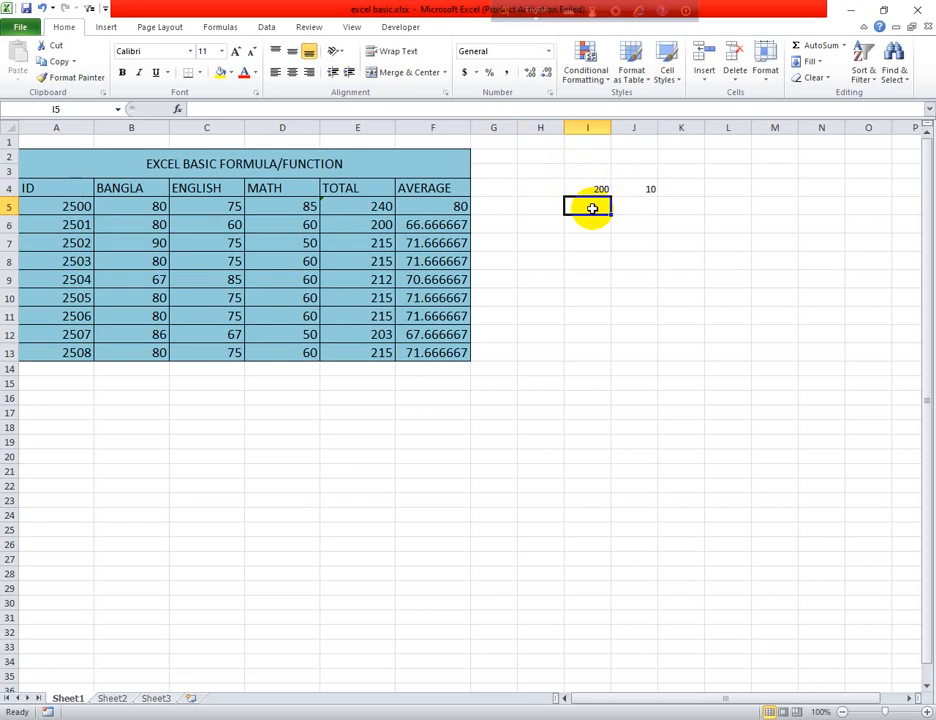
{"action": "left_click", "coordinate": [589, 228]}
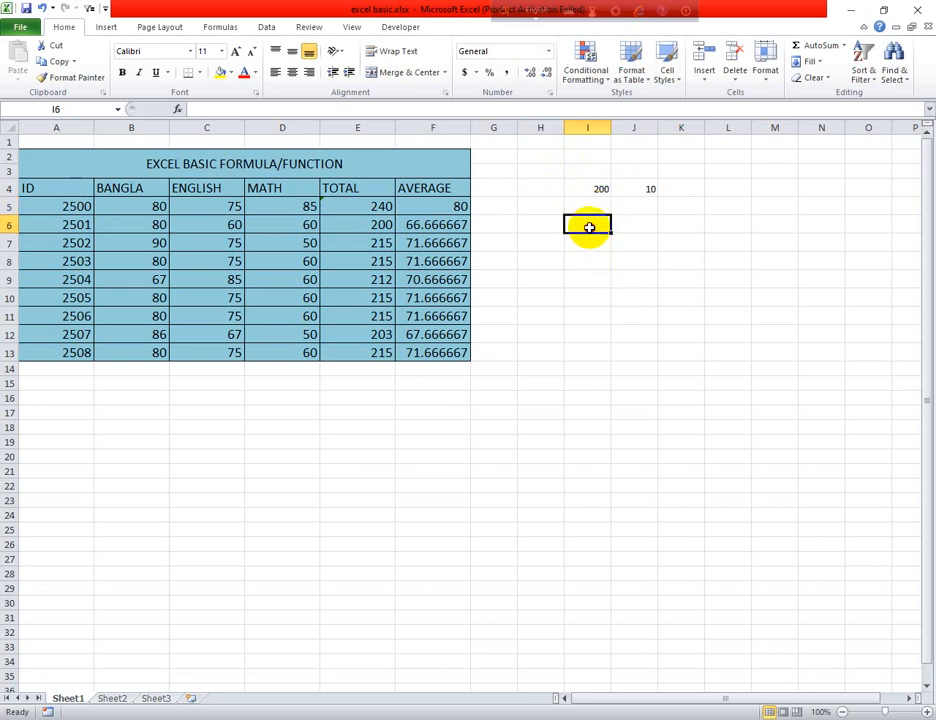
{"action": "type", "text": "=200/10"}
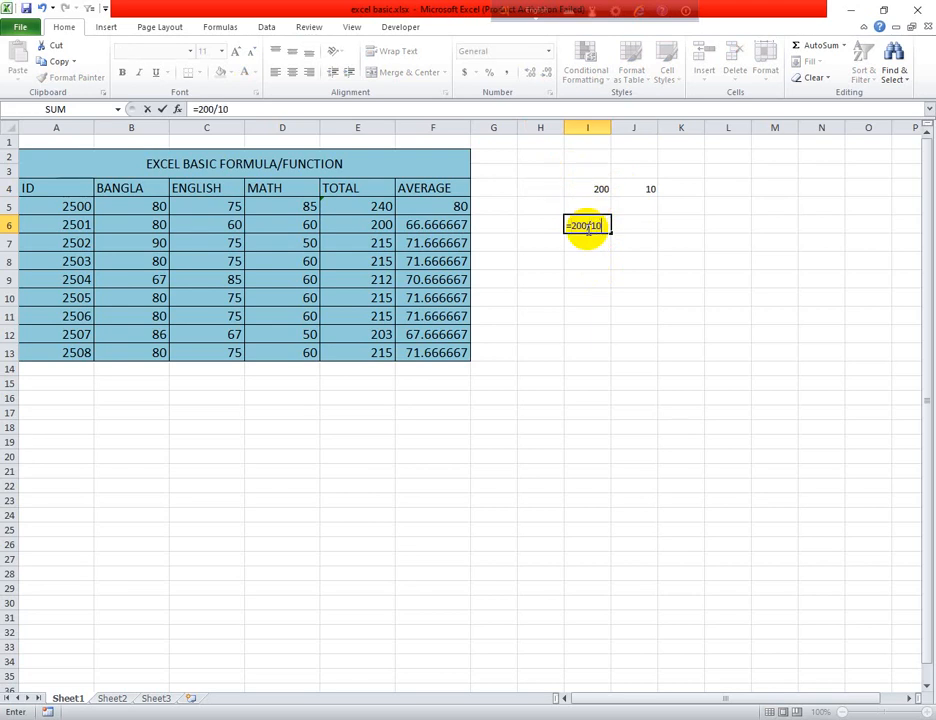
{"action": "key", "text": "Return"}
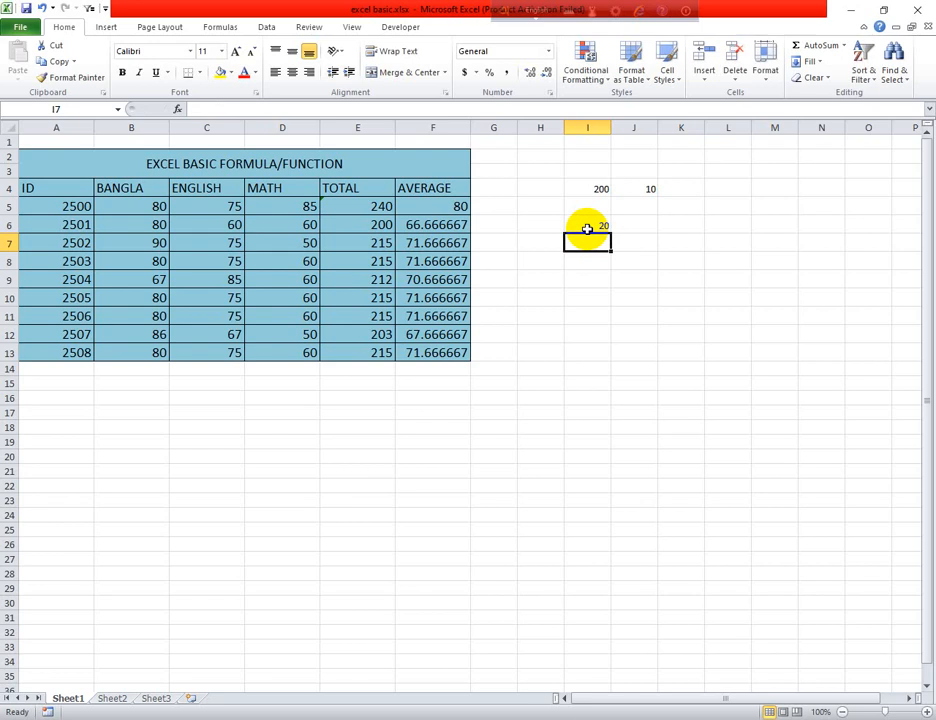
Replace the literal division in I6 with the cell-reference formula =I4/J4
{"action": "left_click", "coordinate": [587, 229]}
{"action": "key", "text": "BackSpace"}
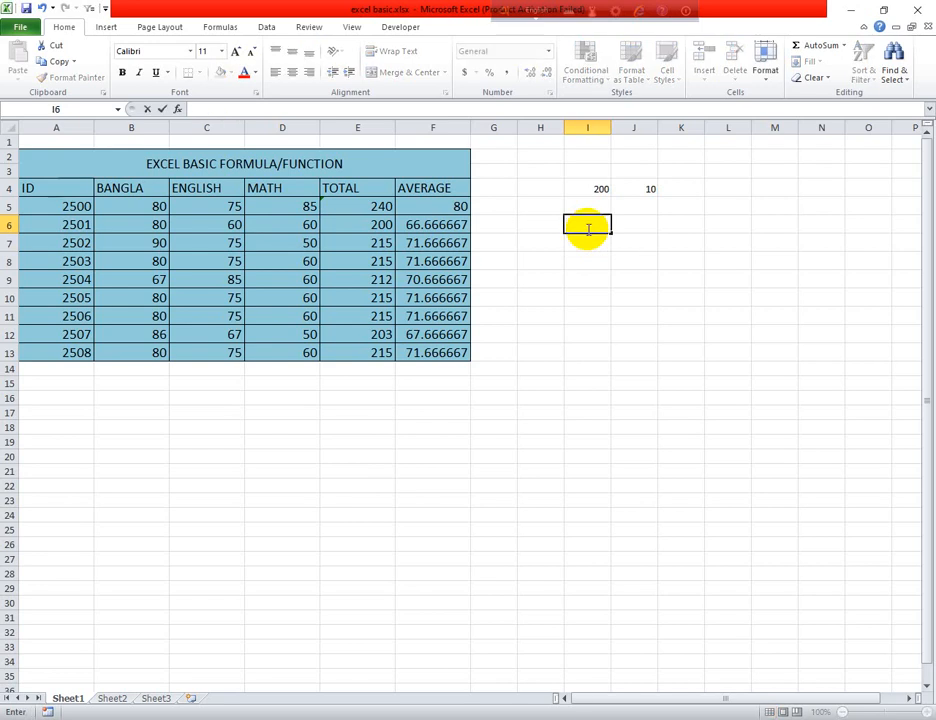
{"action": "type", "text": "="}
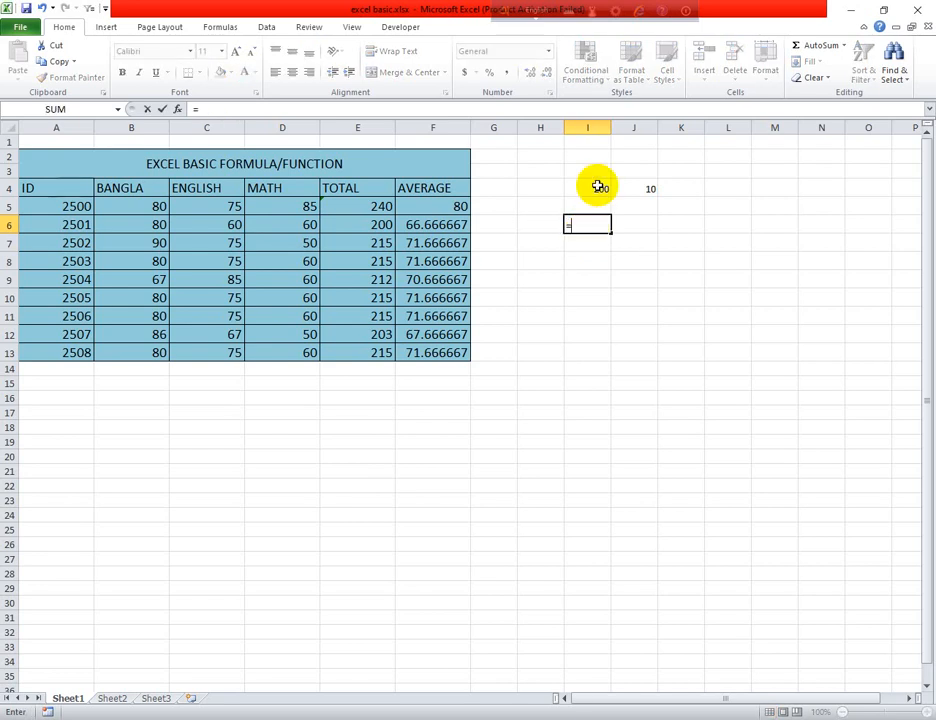
{"action": "left_click", "coordinate": [597, 188]}
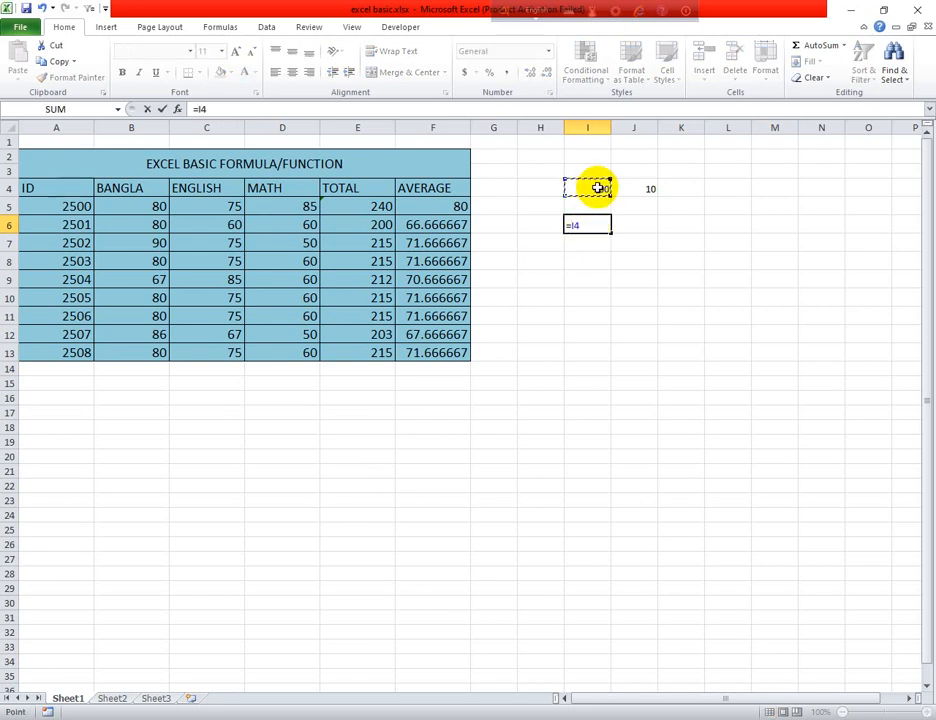
{"action": "type", "text": "/"}
{"action": "left_click", "coordinate": [650, 188]}
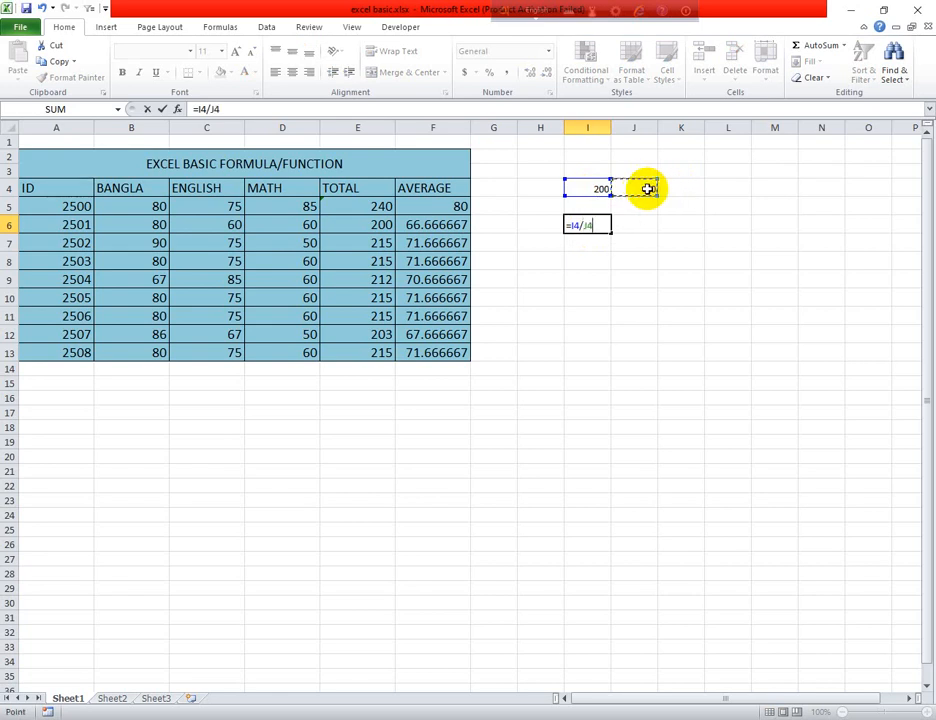
{"action": "key", "text": "Return"}
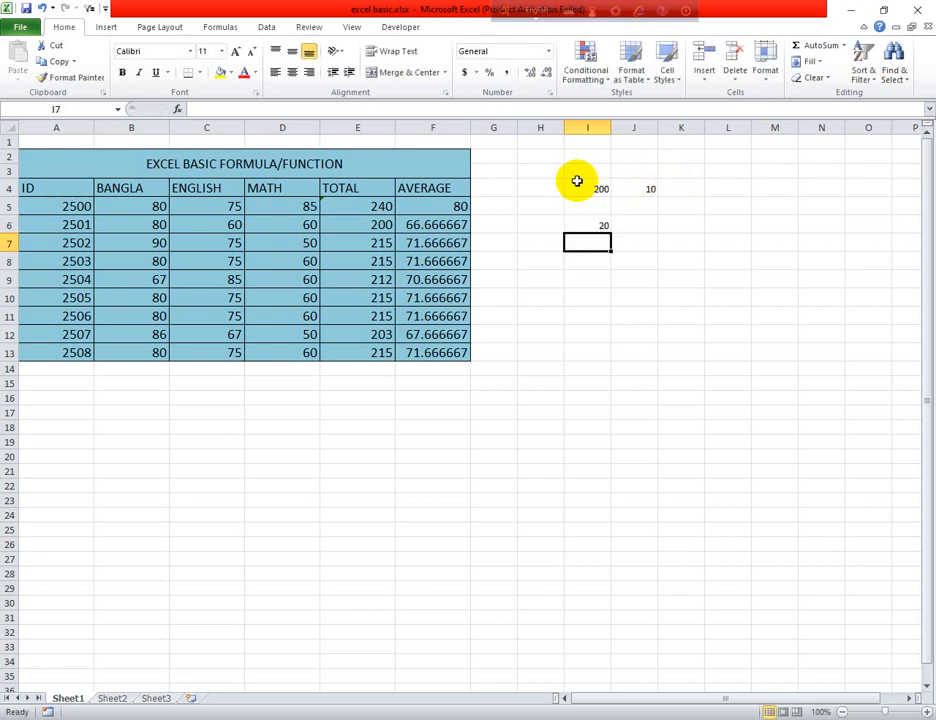
Clear the sample numbers and the division formula from the range H3:K8
{"action": "left_click_drag", "start_coordinate": [525, 178], "coordinate": [678, 262]}
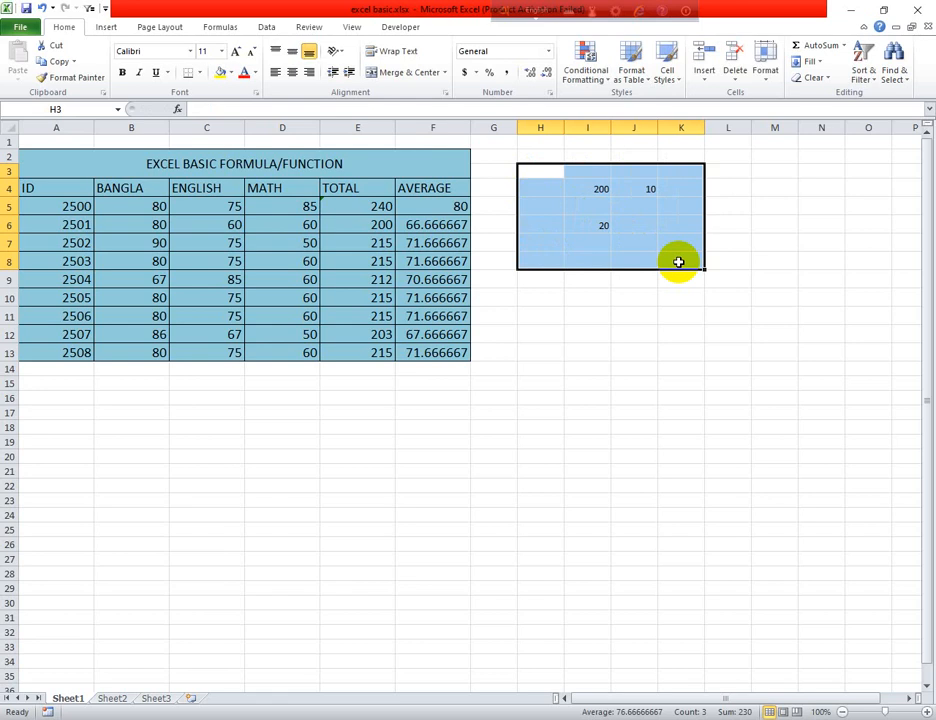
{"action": "key", "text": "Delete"}
{"action": "left_click", "coordinate": [654, 351]}
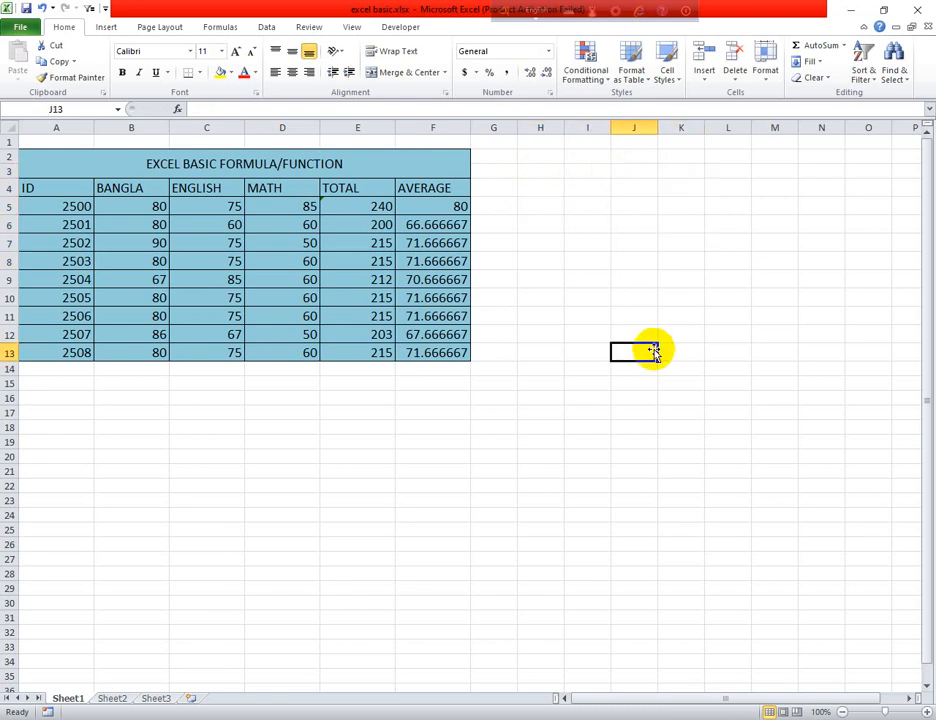
Insert the minimum of the MATH marks D5:D13 in cell D14 with AutoSum's Min function
{"action": "left_click", "coordinate": [303, 372]}
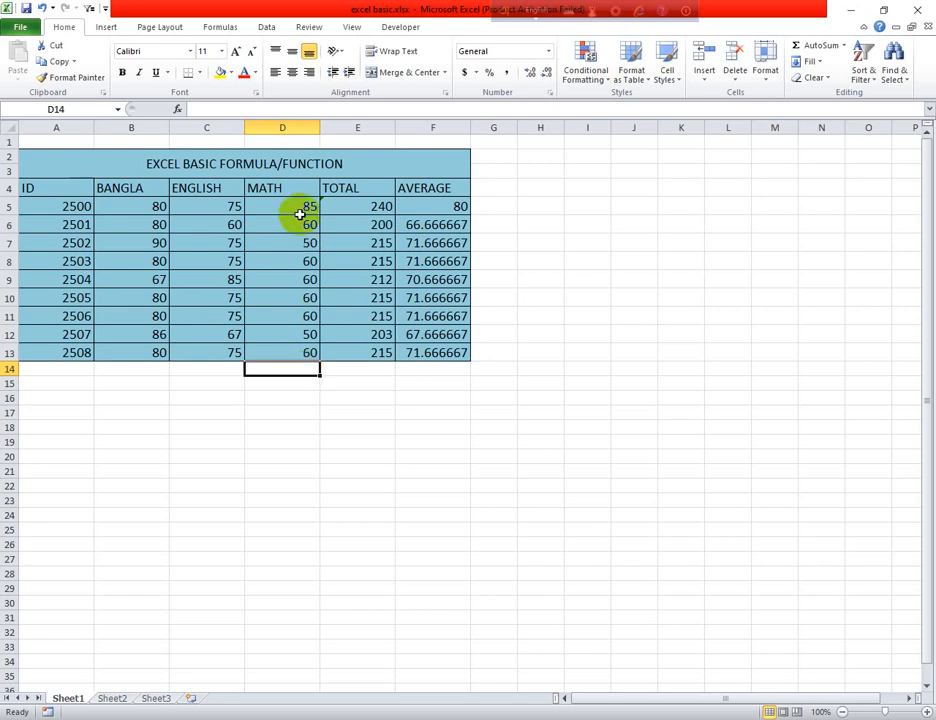
{"action": "left_click_drag", "start_coordinate": [303, 207], "coordinate": [298, 370]}
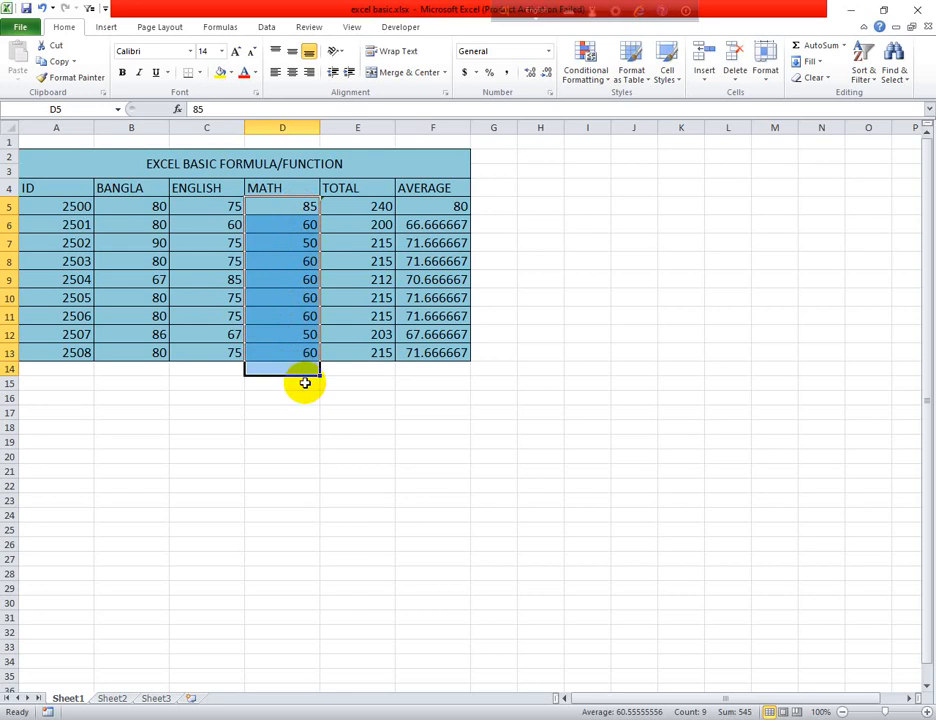
{"action": "left_click", "coordinate": [843, 46]}
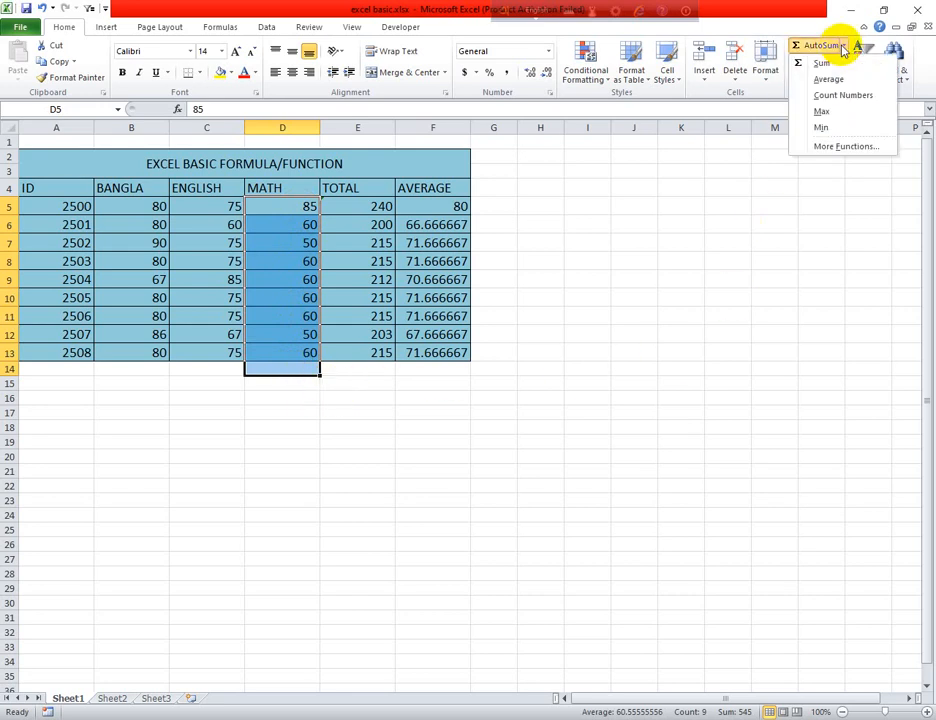
{"action": "left_click", "coordinate": [823, 127]}
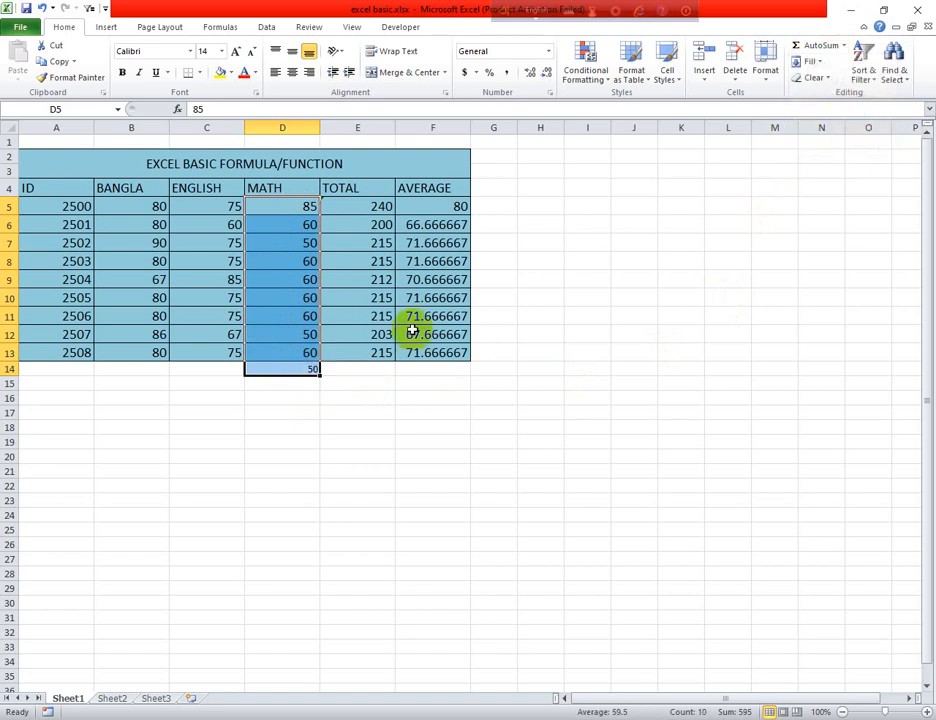
Insert the maximum of the MATH column in cell D15 with AutoSum's Max function, and inspect both result formulas
{"action": "left_click", "coordinate": [845, 48]}
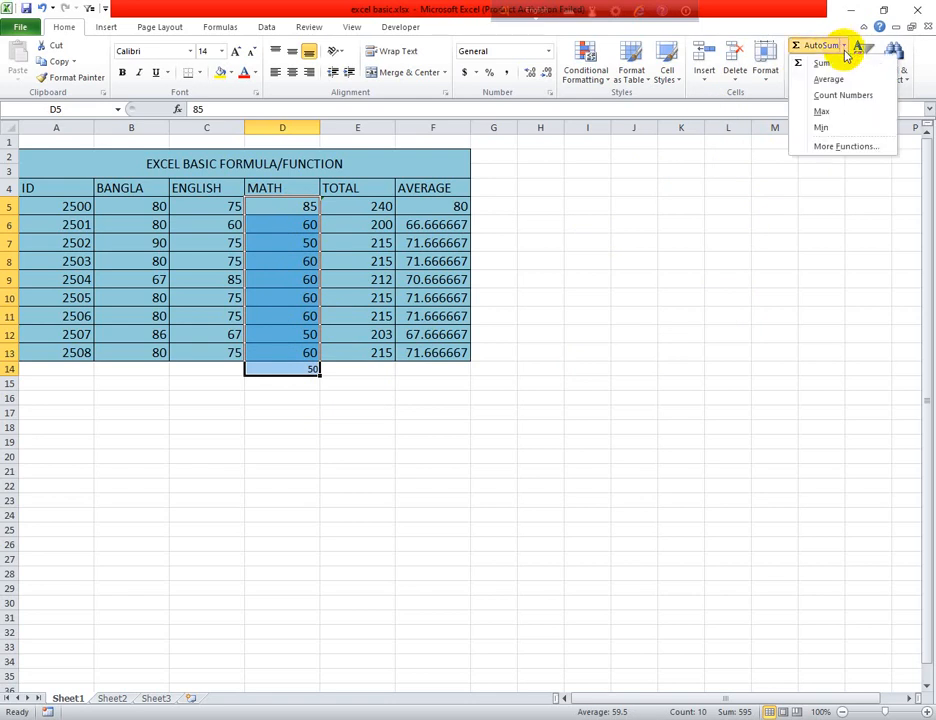
{"action": "left_click", "coordinate": [823, 108]}
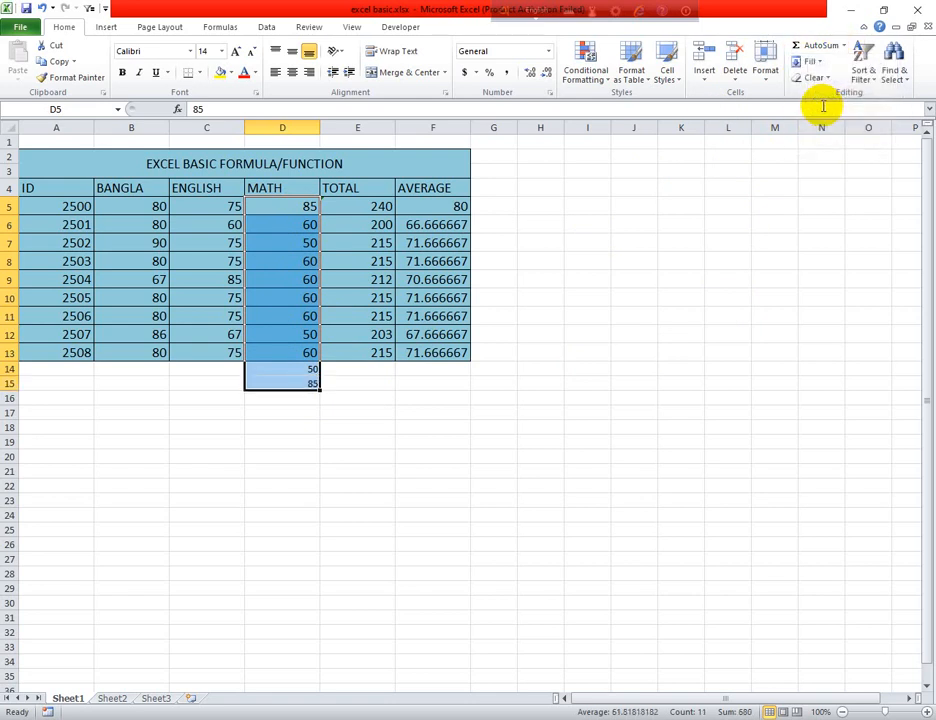
{"action": "left_click", "coordinate": [311, 371]}
{"action": "left_click", "coordinate": [309, 384]}
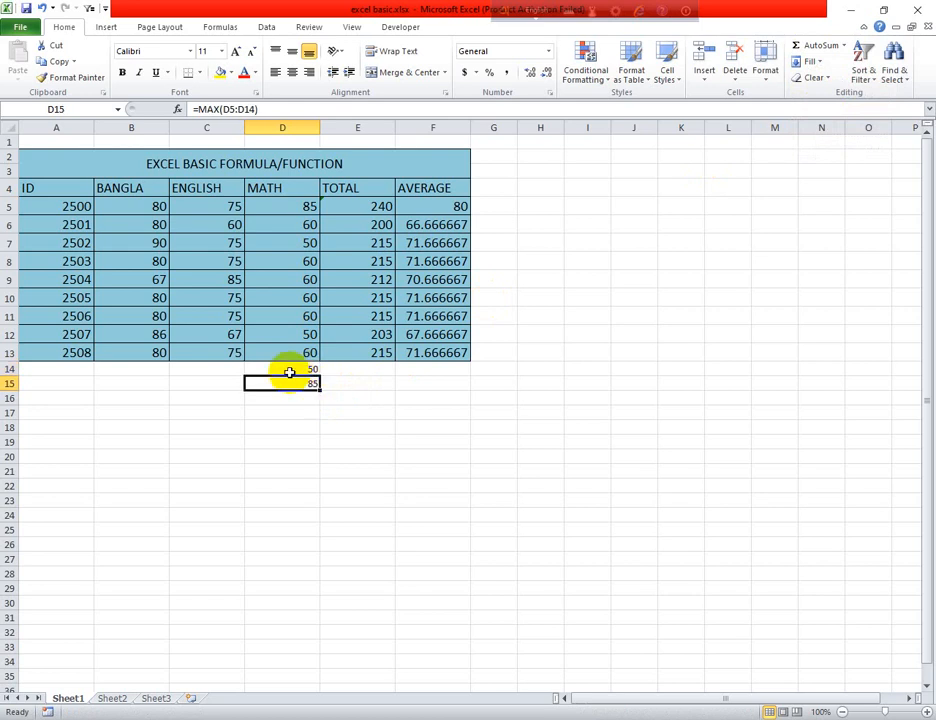
Clear the MIN and MAX formulas from cells D14 and D15 below the MATH column
{"action": "left_click_drag", "start_coordinate": [248, 368], "coordinate": [313, 392]}
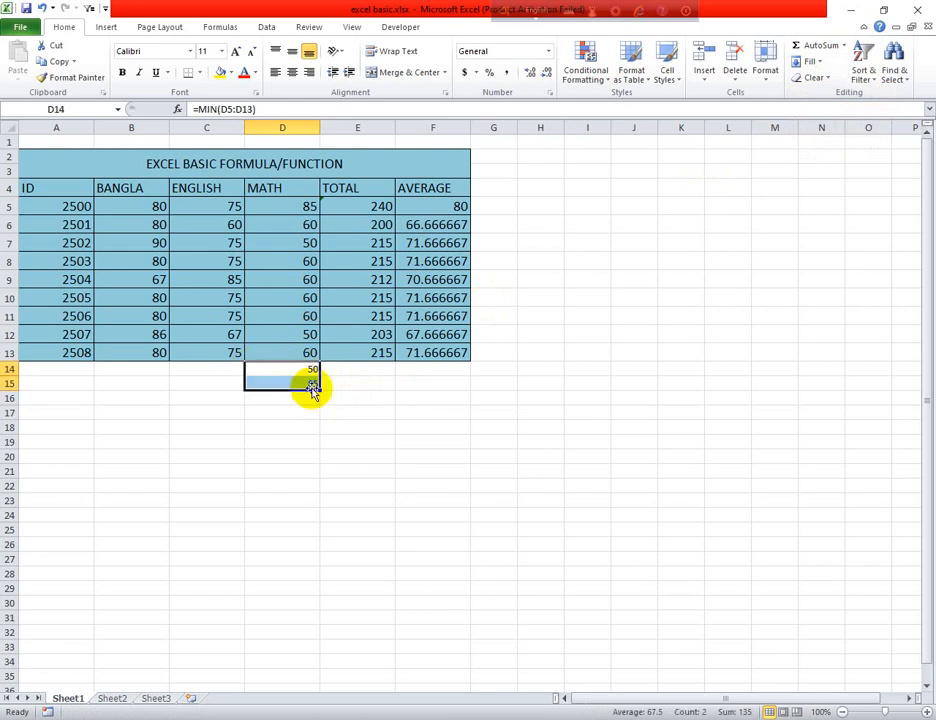
{"action": "key", "text": "BackSpace"}
{"action": "left_click", "coordinate": [309, 411]}
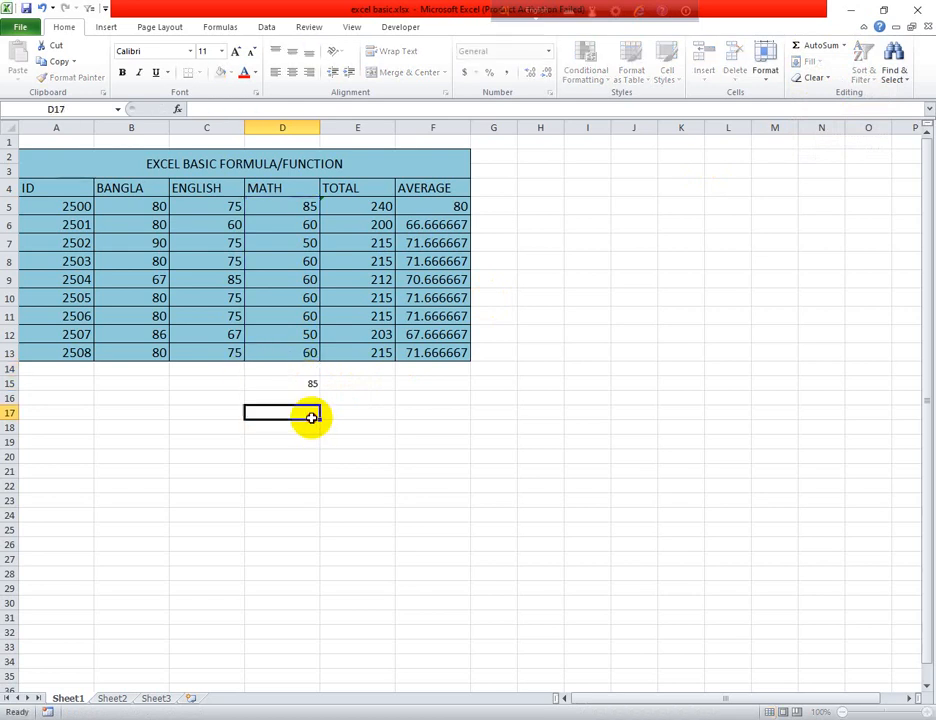
{"action": "left_click", "coordinate": [309, 387]}
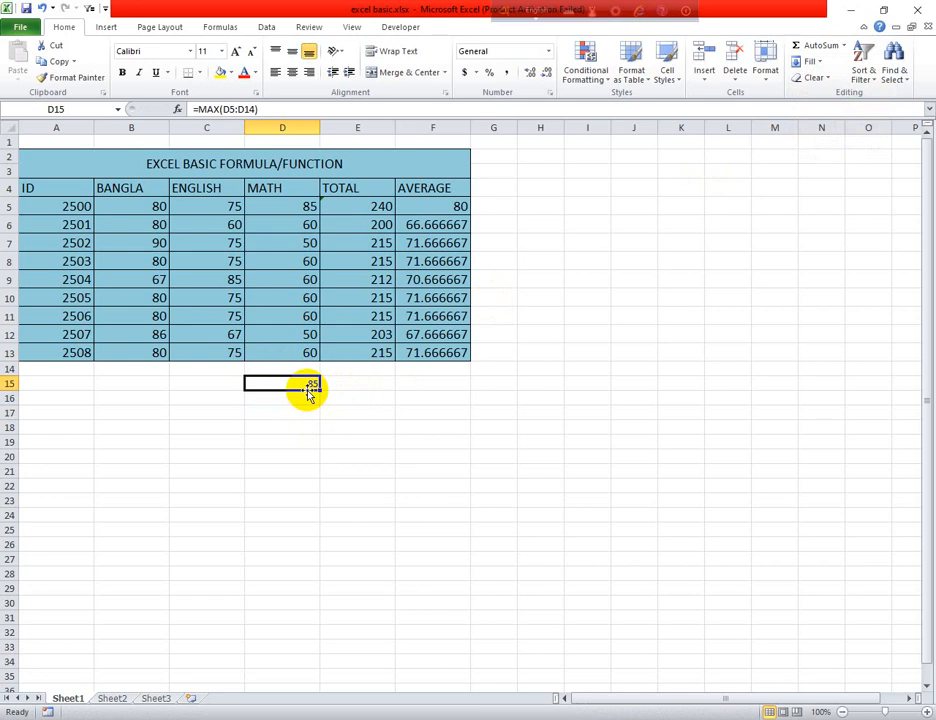
{"action": "key", "text": "BackSpace"}
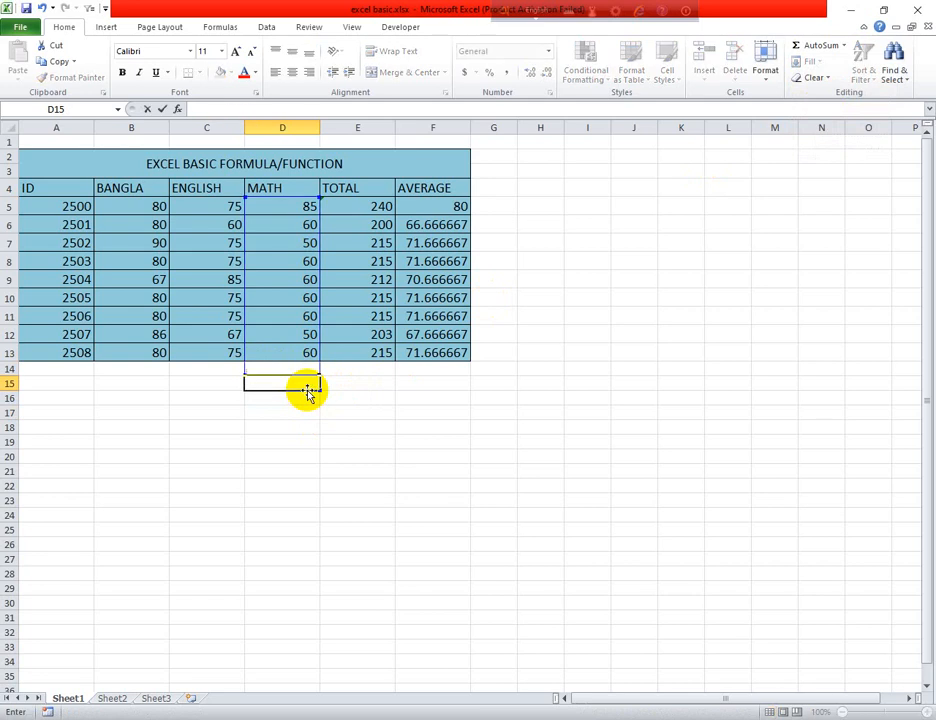
{"action": "left_click", "coordinate": [635, 340]}
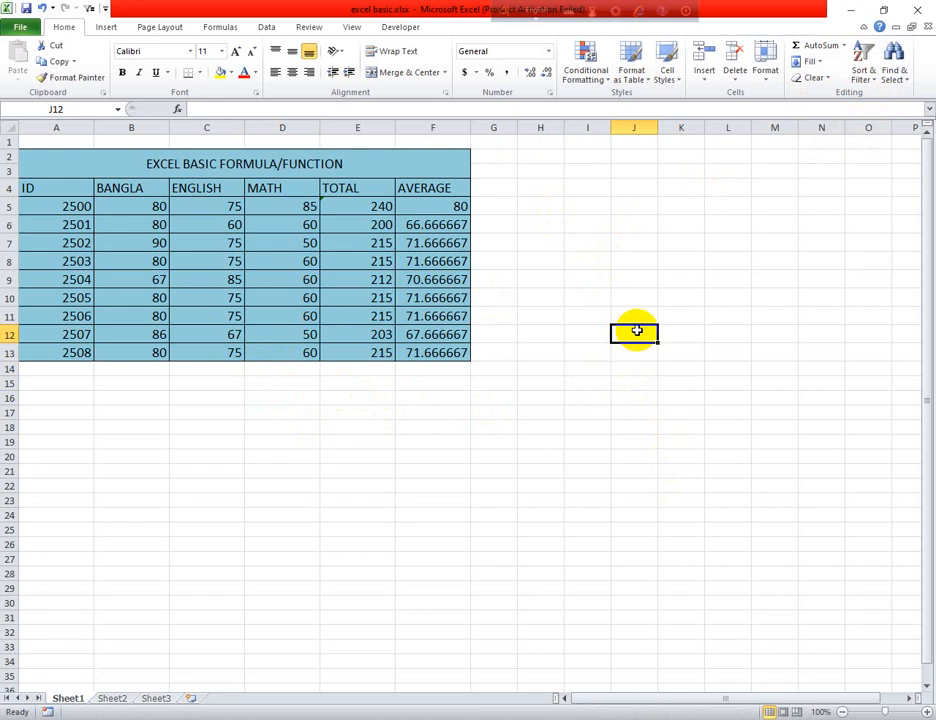
Label cell J12 MAX and enter the formula =MAX(B5:B13) for the BANGLA marks in J13
{"action": "type", "text": "MAX"}
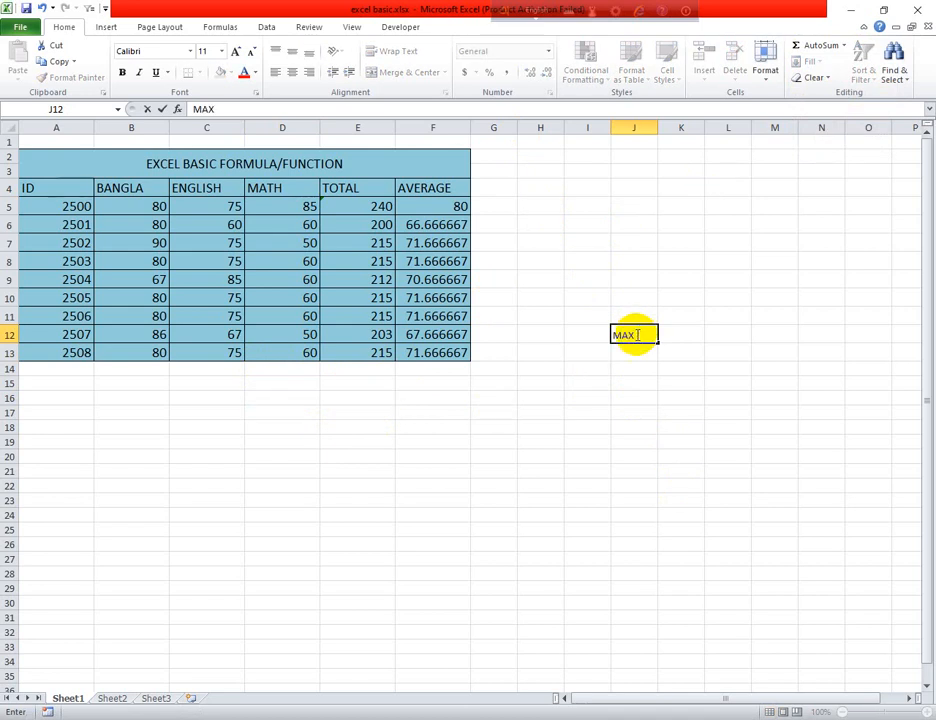
{"action": "left_click", "coordinate": [628, 353]}
{"action": "type", "text": "="}
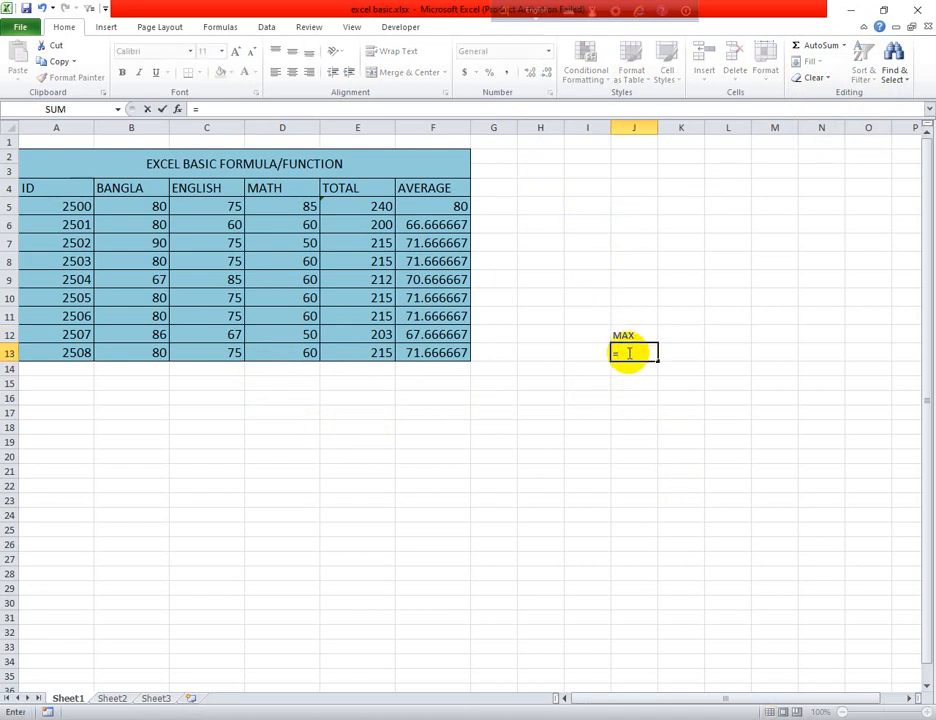
{"action": "type", "text": "MAX"}
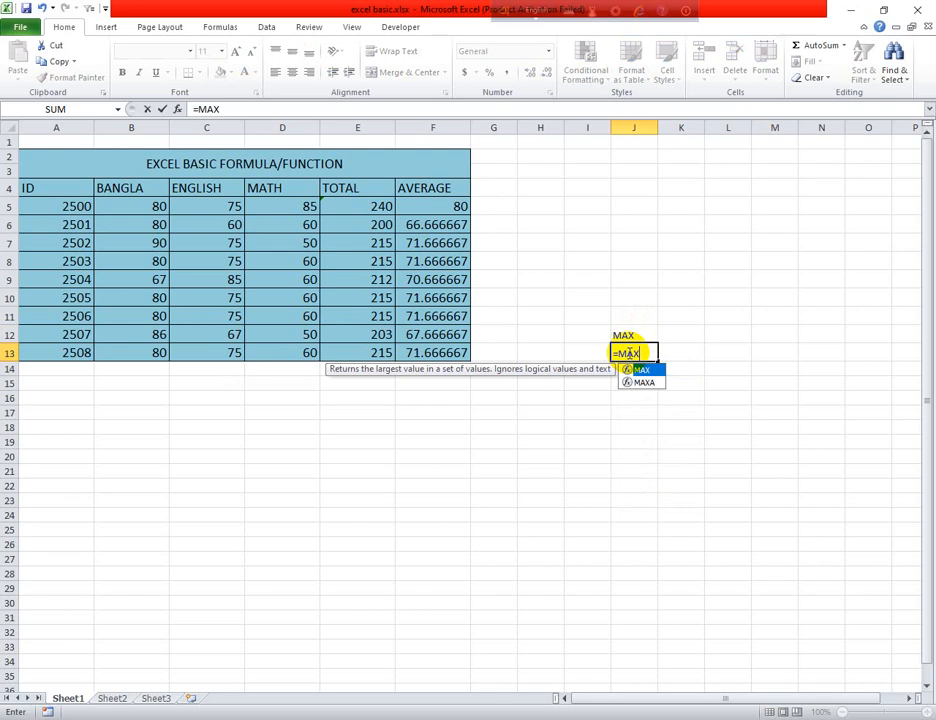
{"action": "double_click", "coordinate": [640, 370]}
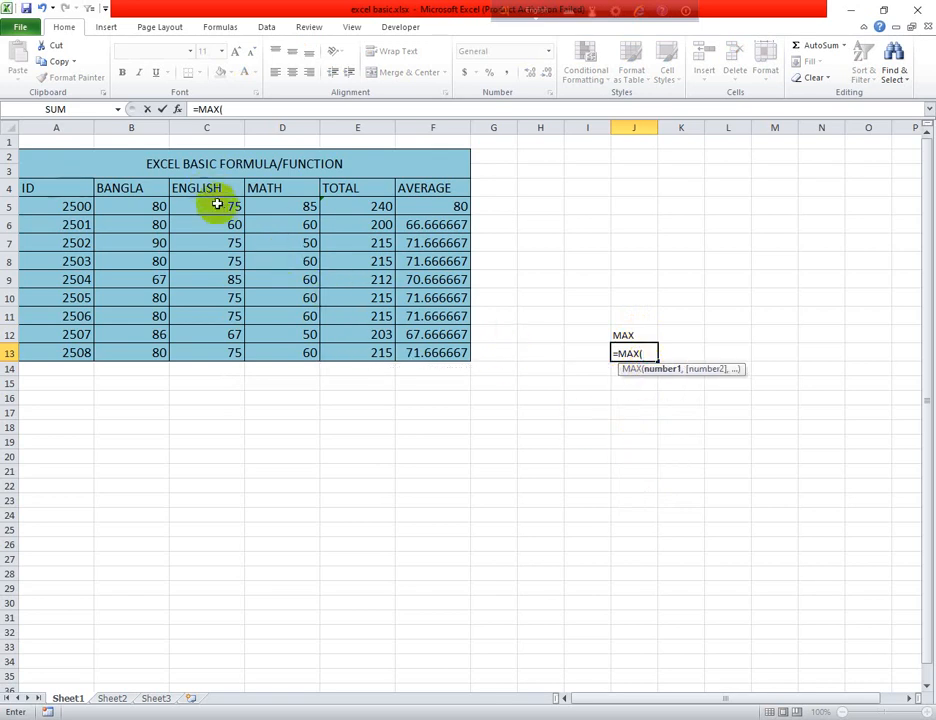
{"action": "left_click", "coordinate": [152, 207]}
{"action": "left_click_drag", "start_coordinate": [152, 207], "coordinate": [164, 354]}
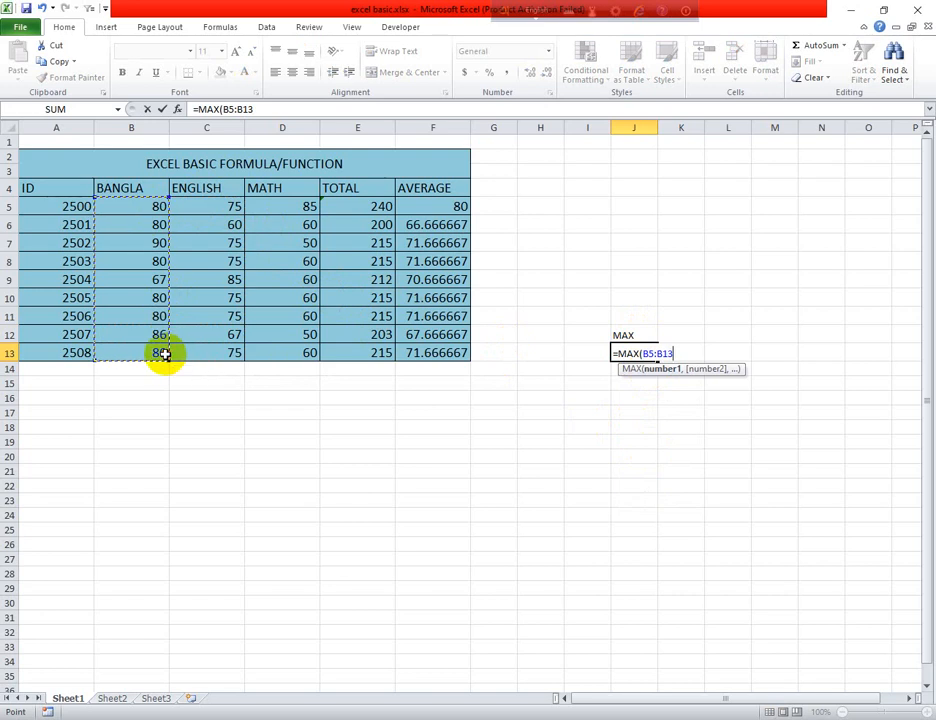
{"action": "key", "text": "Return"}
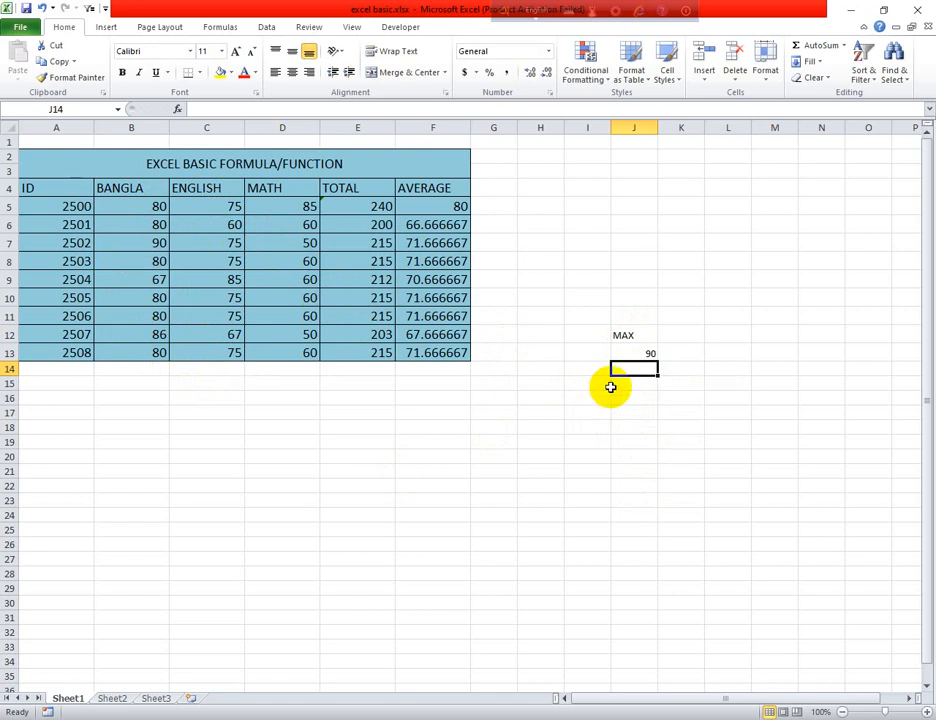
Label cell K12 MIN and enter the formula =MIN(B5:B13) for the BANGLA marks in K13
{"action": "left_click", "coordinate": [679, 337]}
{"action": "type", "text": "MIO"}
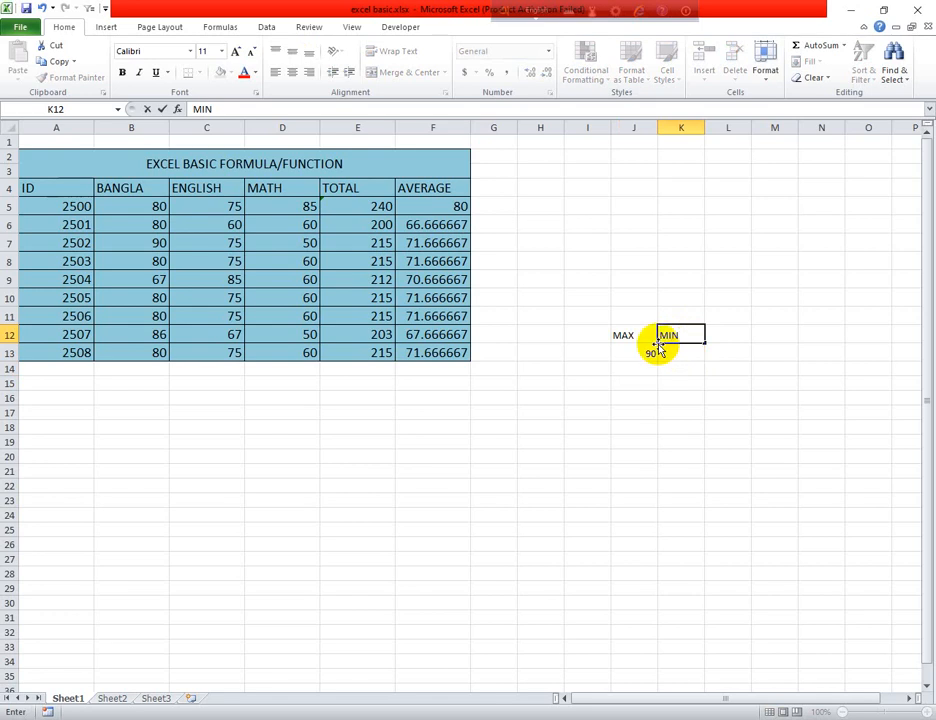
{"action": "left_click", "coordinate": [686, 352]}
{"action": "type", "text": "="}
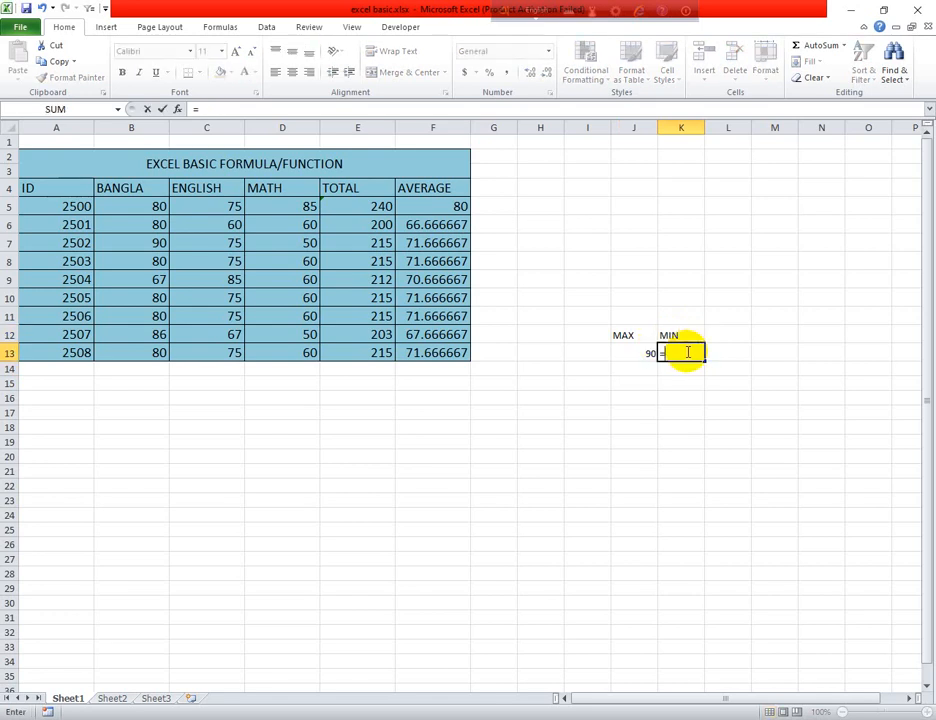
{"action": "type", "text": "MIN"}
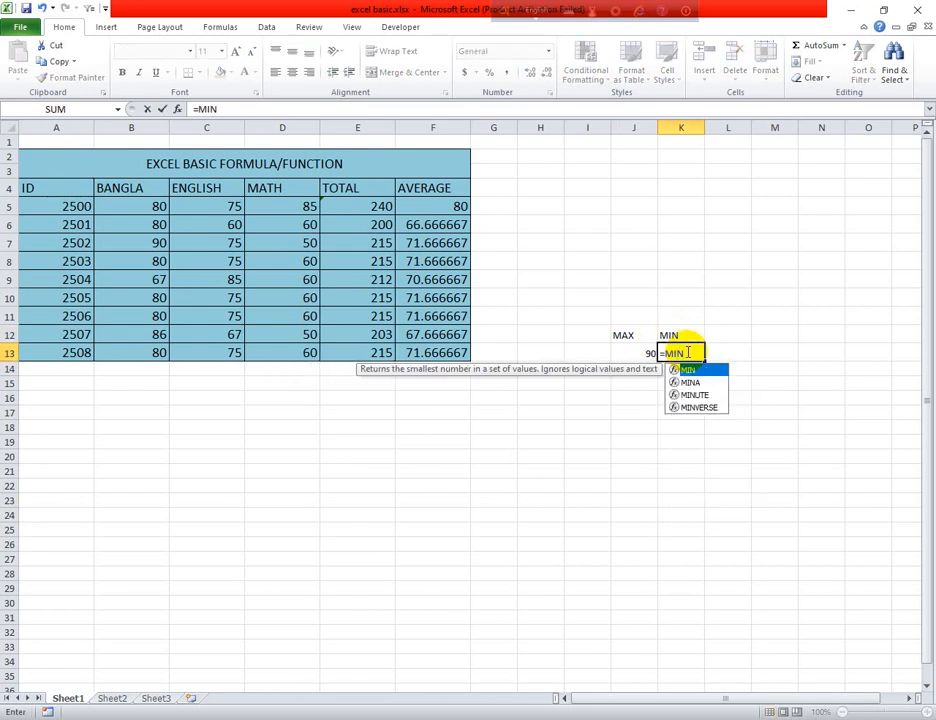
{"action": "double_click", "coordinate": [689, 371]}
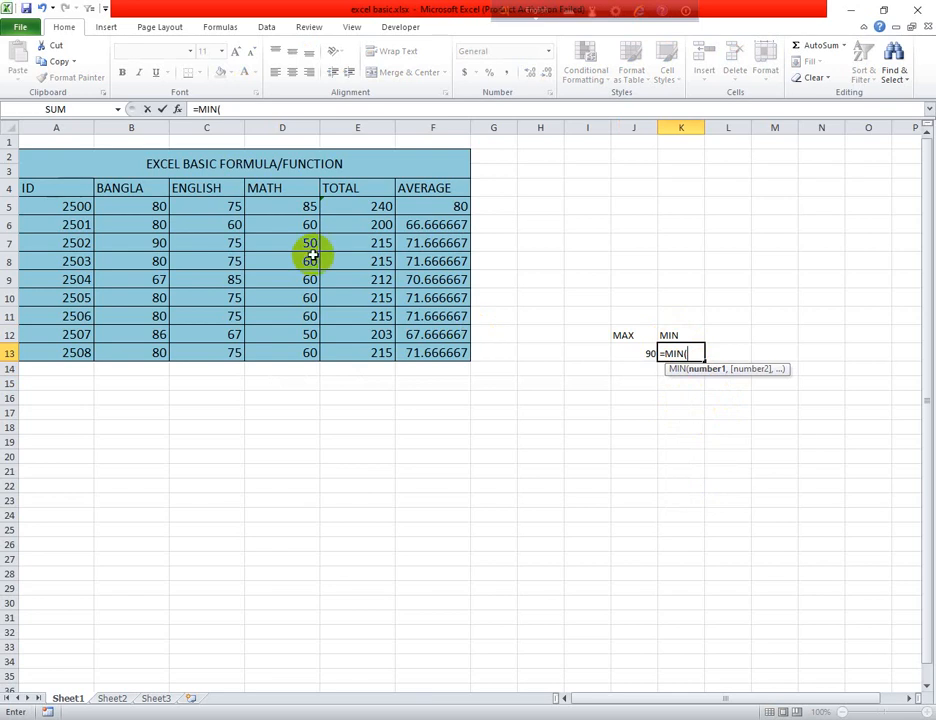
{"action": "left_click_drag", "start_coordinate": [160, 207], "coordinate": [157, 349]}
{"action": "key", "text": "Return"}
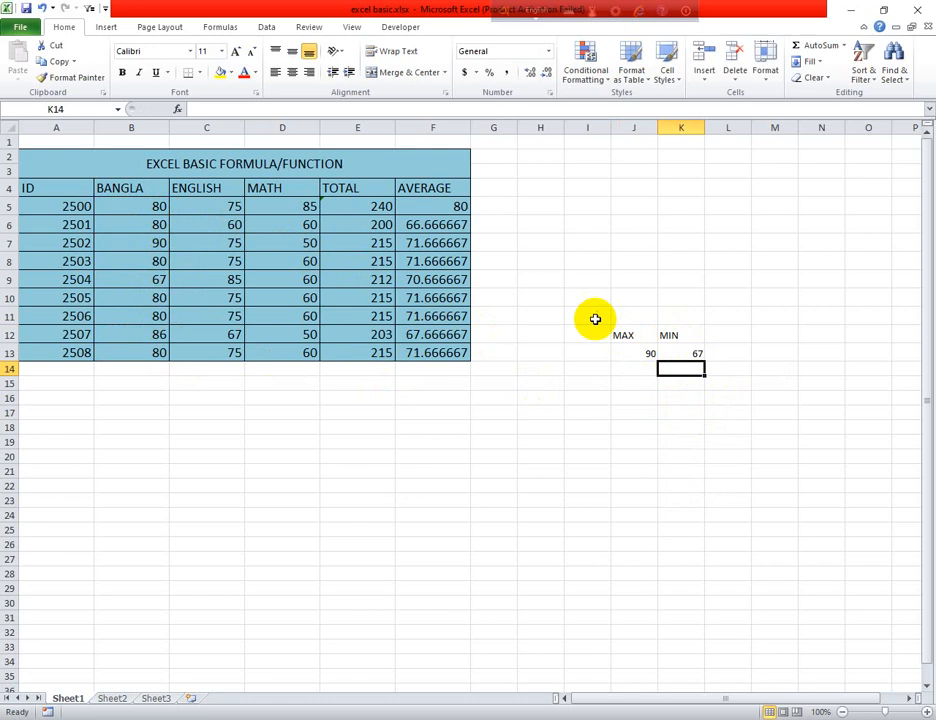
Clear the MAX and MIN labels and their formulas from the range J12:K15
{"action": "left_click_drag", "start_coordinate": [587, 297], "coordinate": [721, 411]}
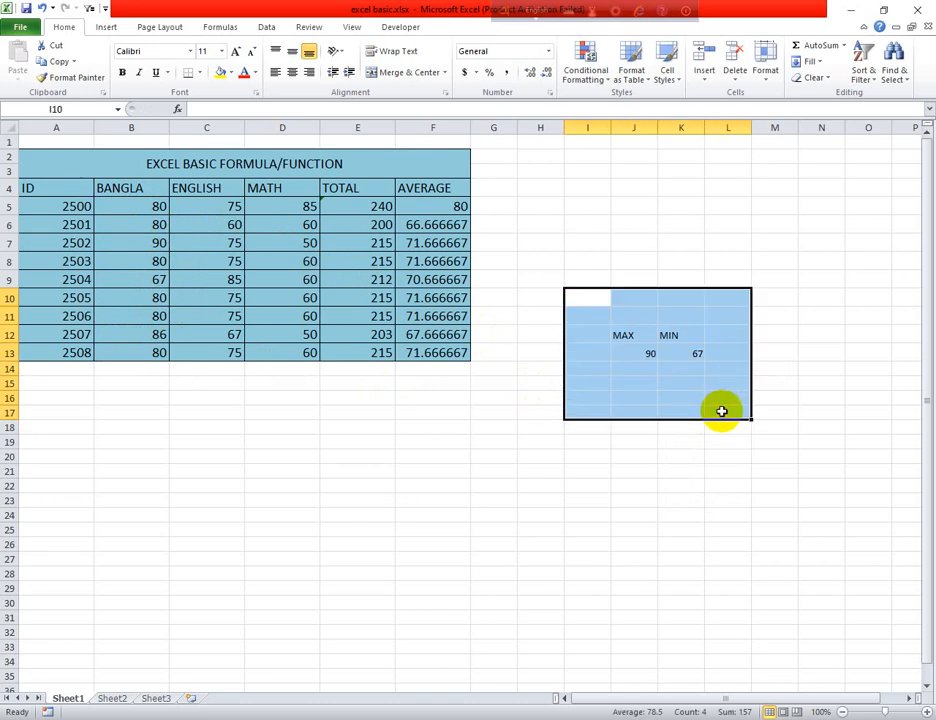
{"action": "key", "text": "BackSpace"}
{"action": "left_click", "coordinate": [712, 396]}
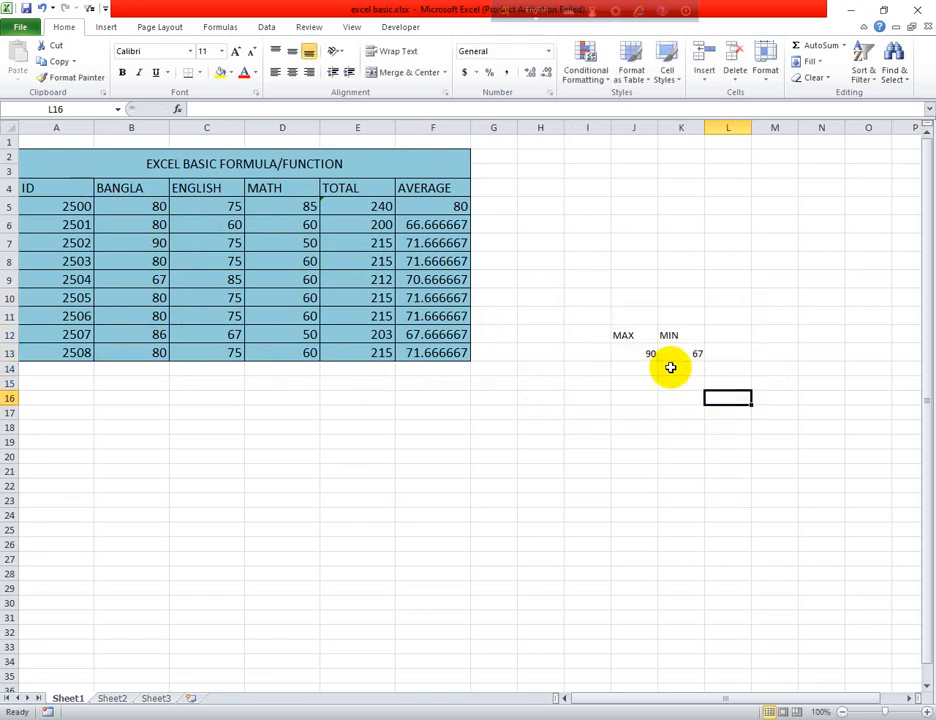
{"action": "left_click_drag", "start_coordinate": [616, 335], "coordinate": [702, 382]}
{"action": "key", "text": "Delete"}
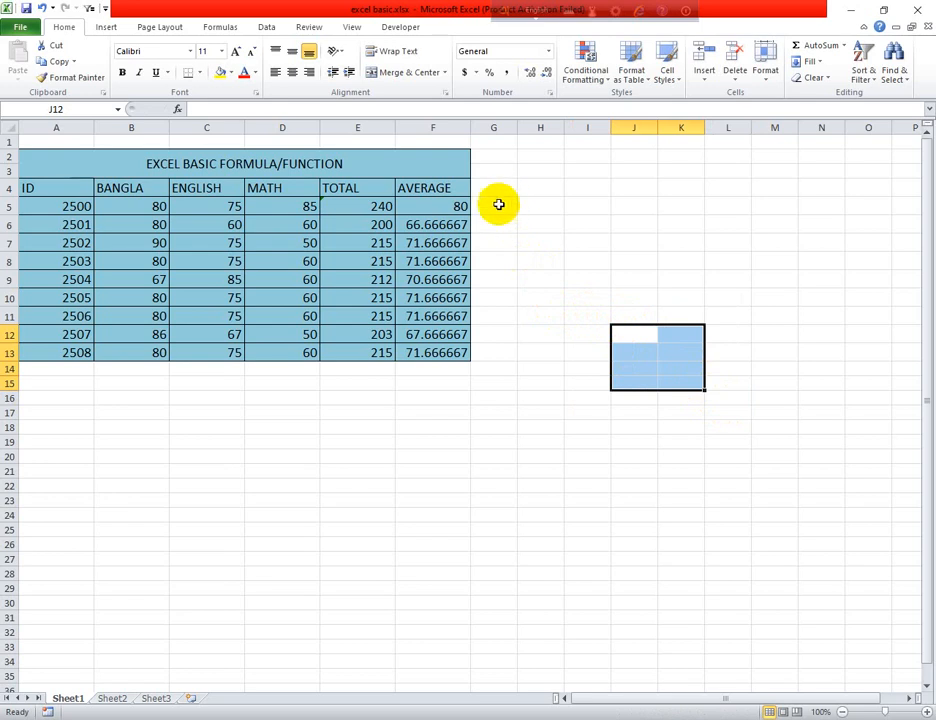
Merge and center the cells H2:N3 beside the table, like the table's title cell
{"action": "left_click", "coordinate": [215, 439]}
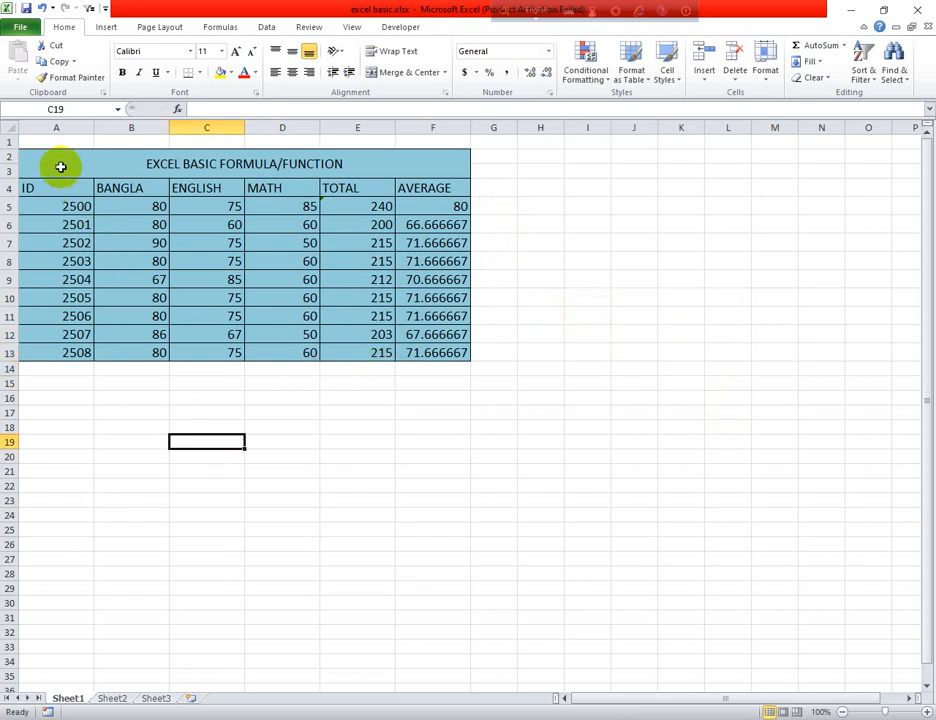
{"action": "left_click", "coordinate": [122, 159]}
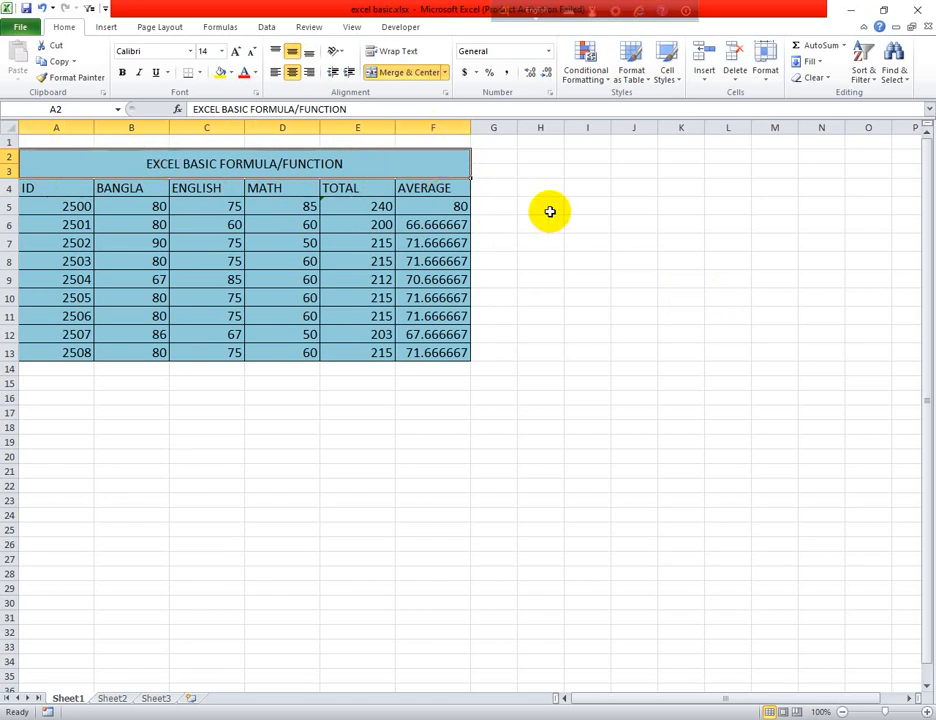
{"action": "left_click_drag", "start_coordinate": [545, 155], "coordinate": [819, 171]}
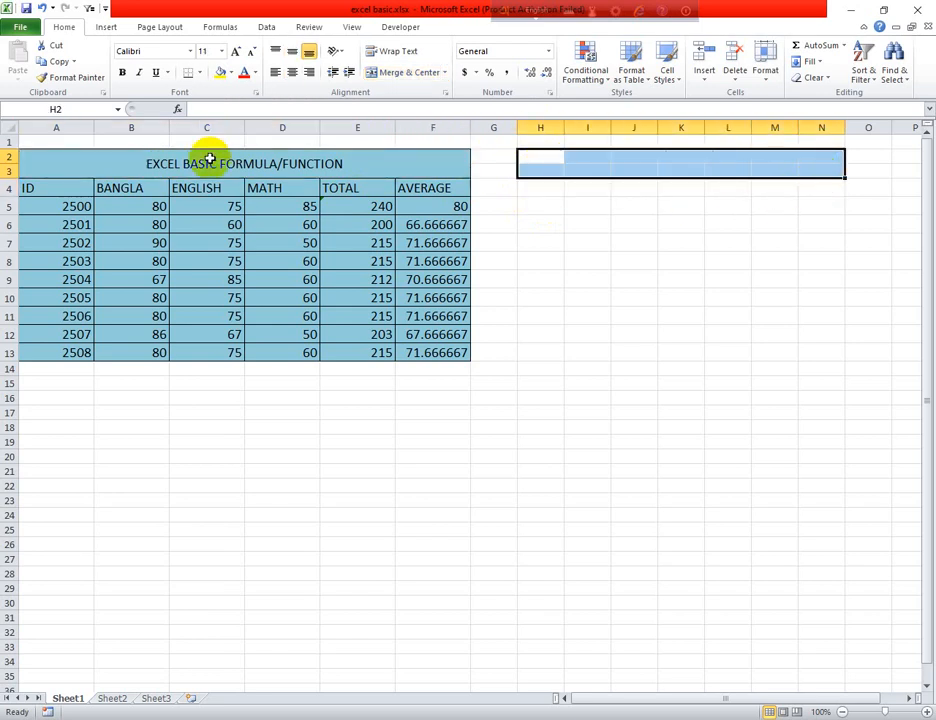
{"action": "left_click", "coordinate": [400, 72]}
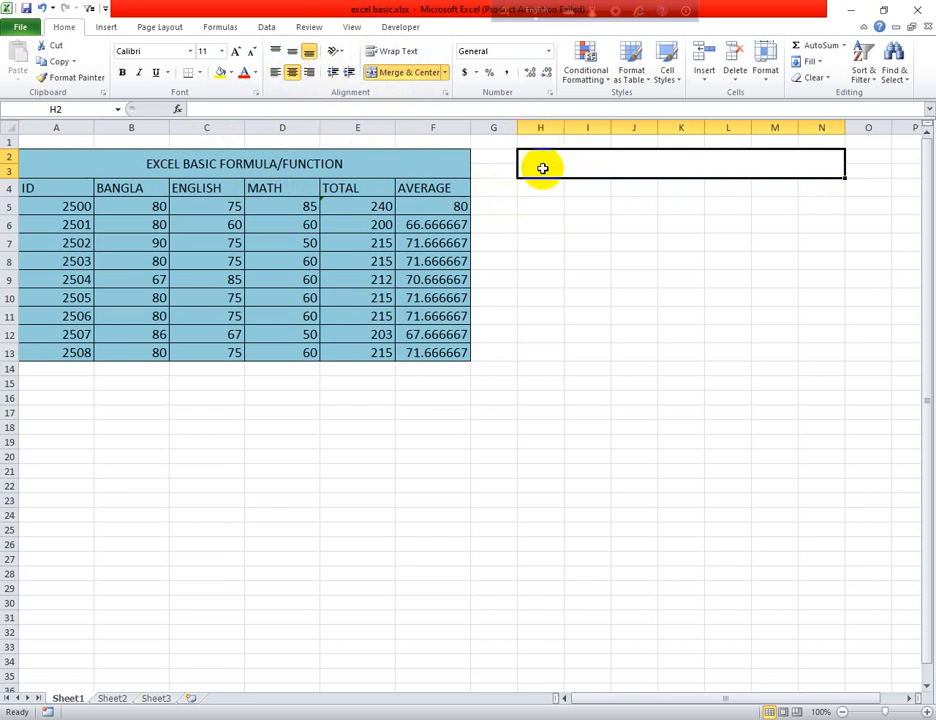
Enter the text AB in the merged cell H2:N3 and reselect that cell
{"action": "type", "text": "AB"}
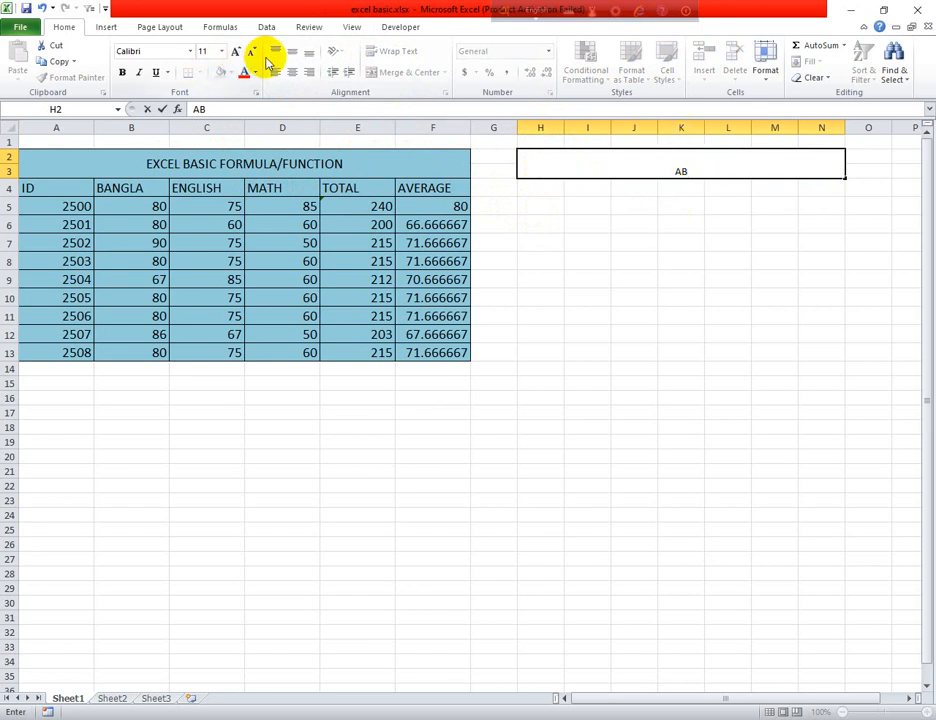
{"action": "left_click", "coordinate": [587, 224]}
{"action": "left_click", "coordinate": [682, 166]}
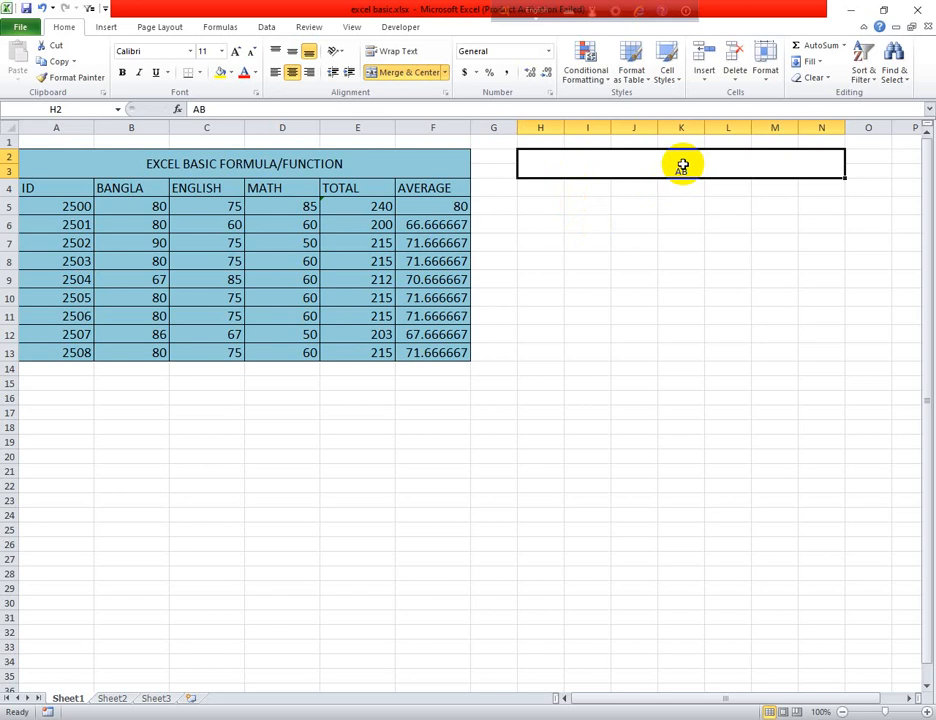
{"action": "left_click", "coordinate": [676, 241]}
{"action": "mouse_move", "coordinate": [635, 153]}
{"action": "left_mouse_down"}
{"action": "mouse_move", "coordinate": [648, 163]}
{"action": "mouse_move", "coordinate": [634, 144]}
{"action": "left_mouse_up"}
{"action": "left_click", "coordinate": [675, 172]}
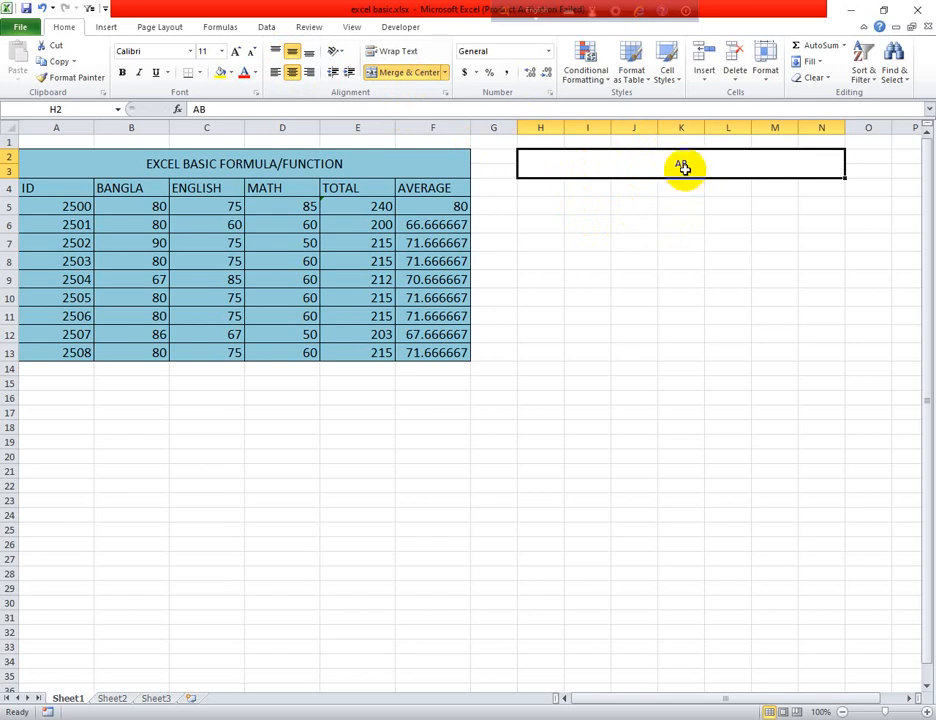
Middle-align the AB title vertically in its merged cell and apply all borders to the range H2:N14
{"action": "left_click", "coordinate": [277, 52]}
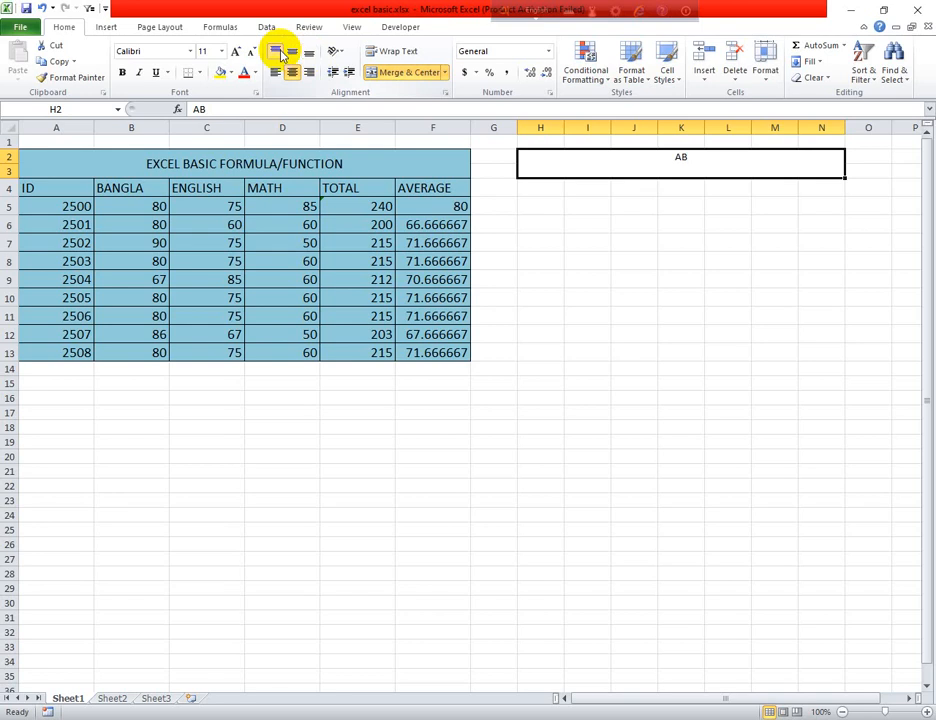
{"action": "left_click", "coordinate": [293, 52]}
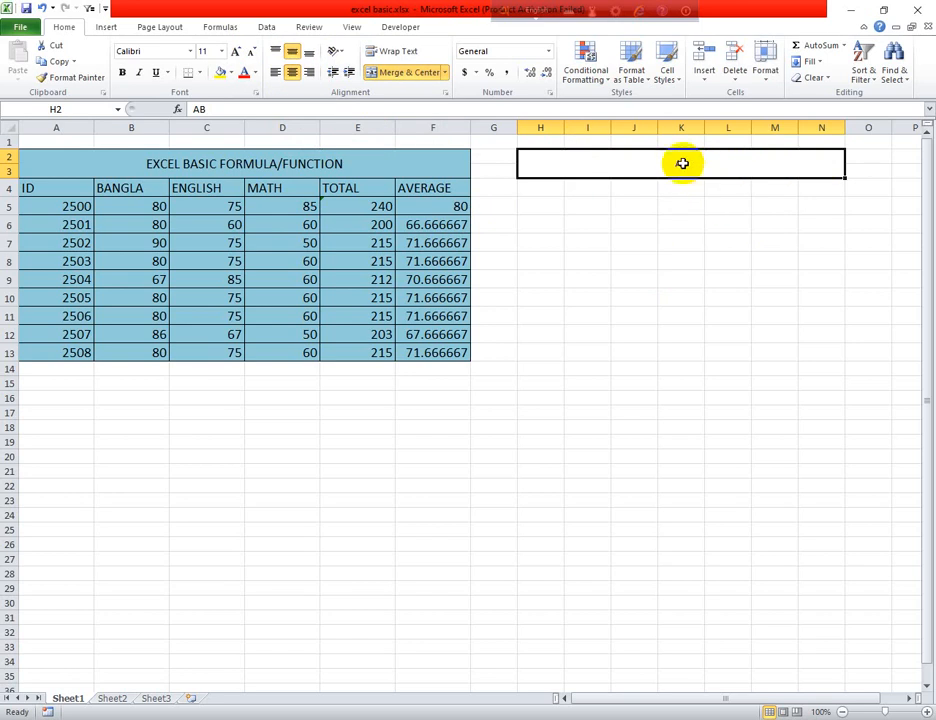
{"action": "left_click_drag", "start_coordinate": [530, 152], "coordinate": [717, 347]}
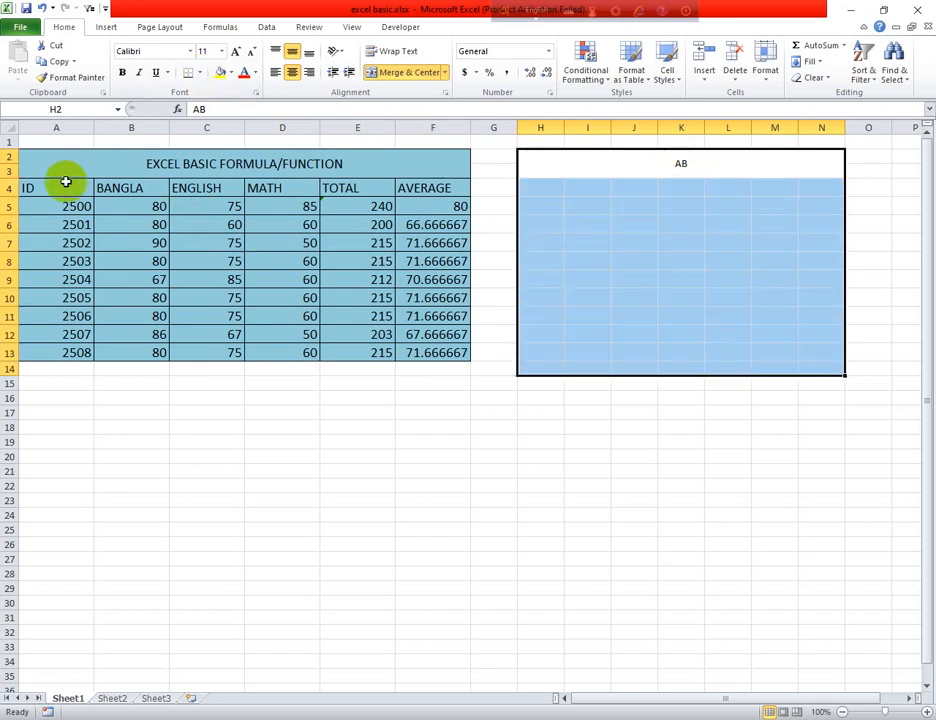
{"action": "left_click", "coordinate": [203, 75]}
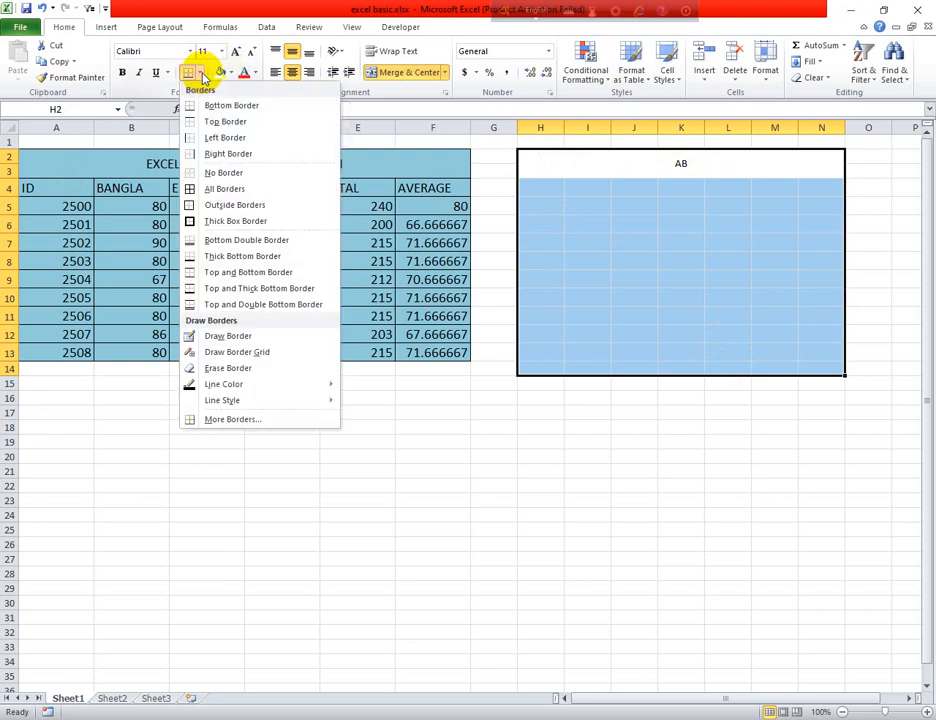
{"action": "left_click", "coordinate": [225, 190]}
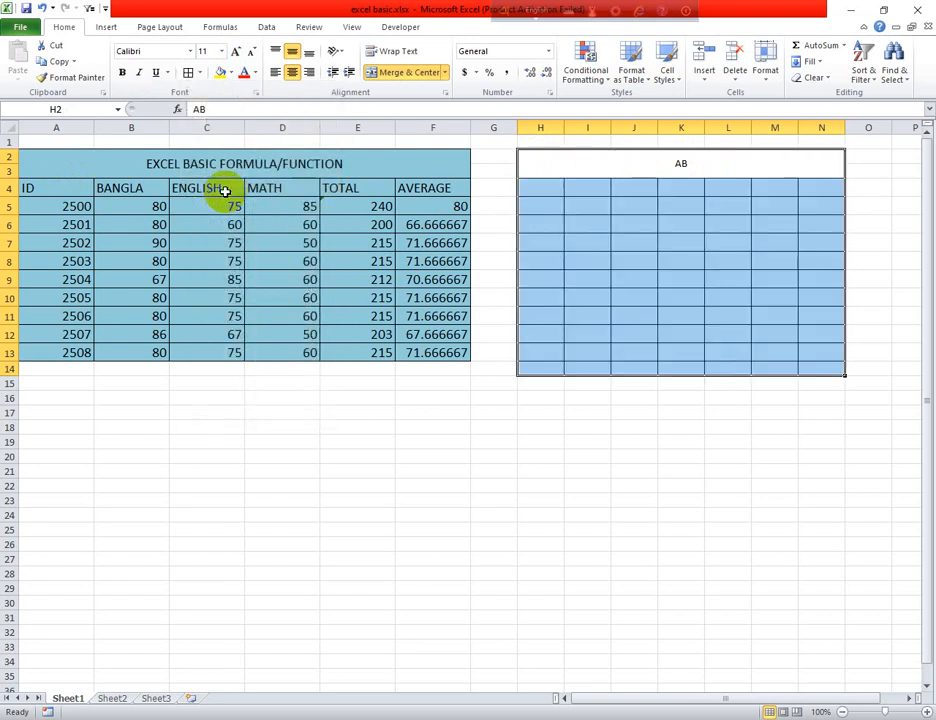
{"action": "left_click", "coordinate": [652, 472]}
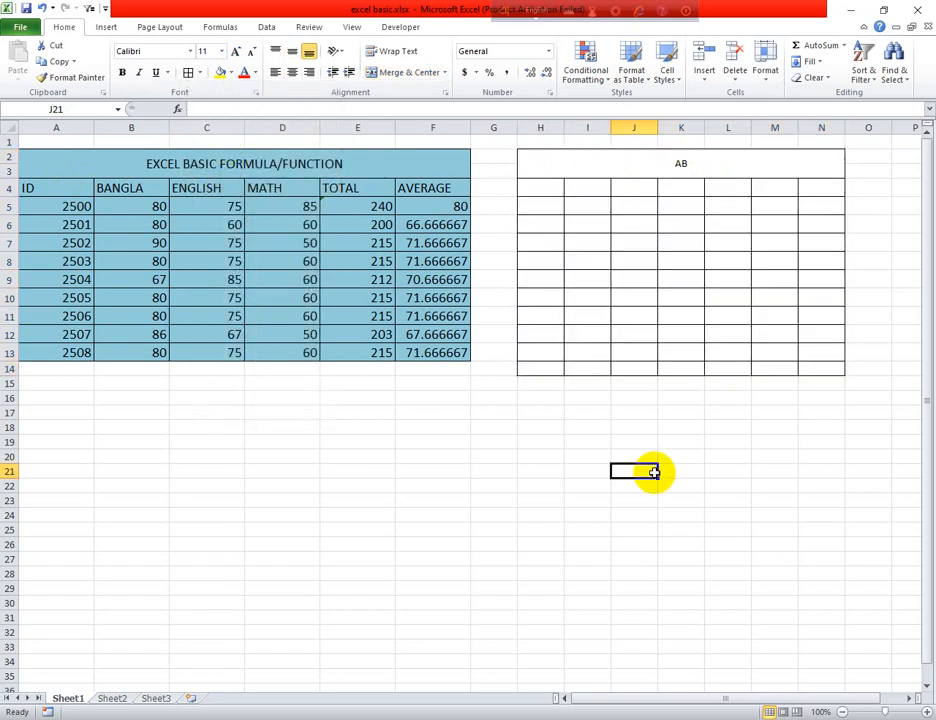
Fill the bordered range H2:N14, including the AB title cell, with a light olive green theme color
{"action": "left_click_drag", "start_coordinate": [558, 162], "coordinate": [724, 366]}
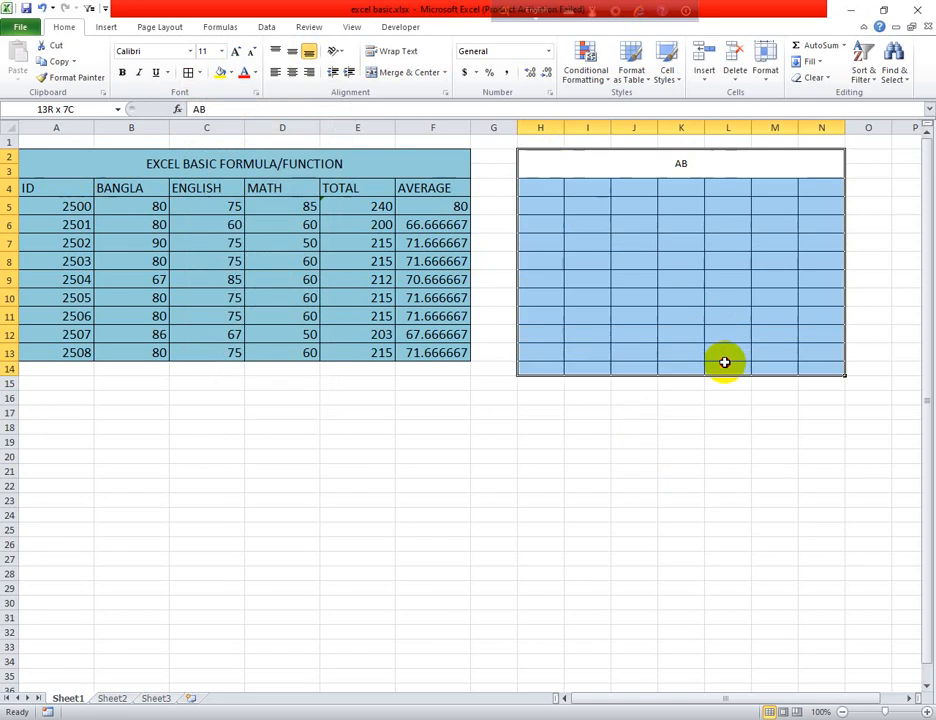
{"action": "left_click", "coordinate": [231, 72]}
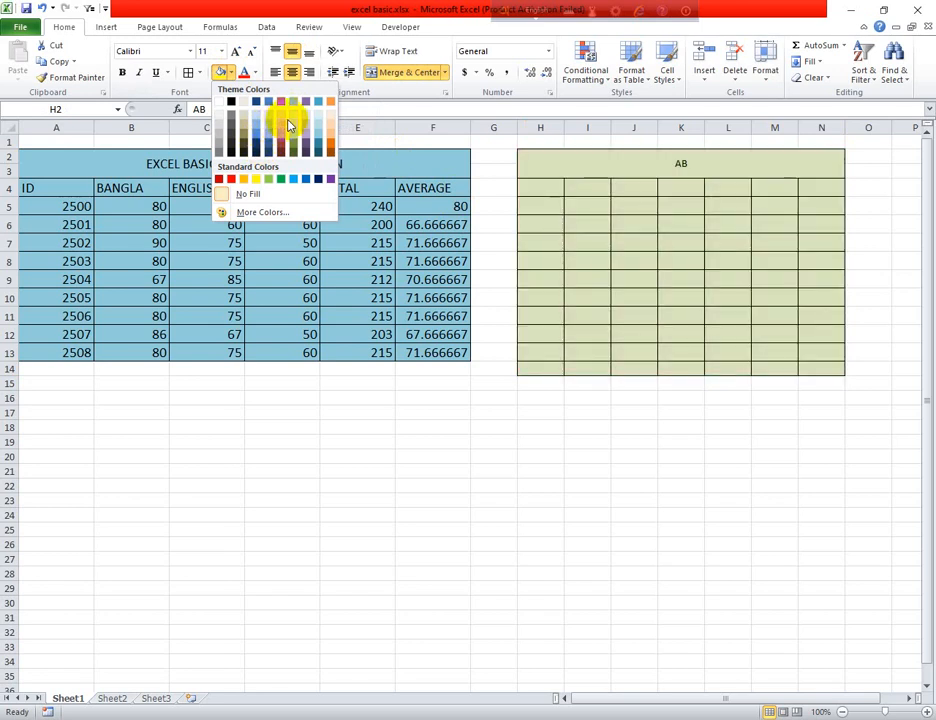
{"action": "left_click", "coordinate": [289, 125]}
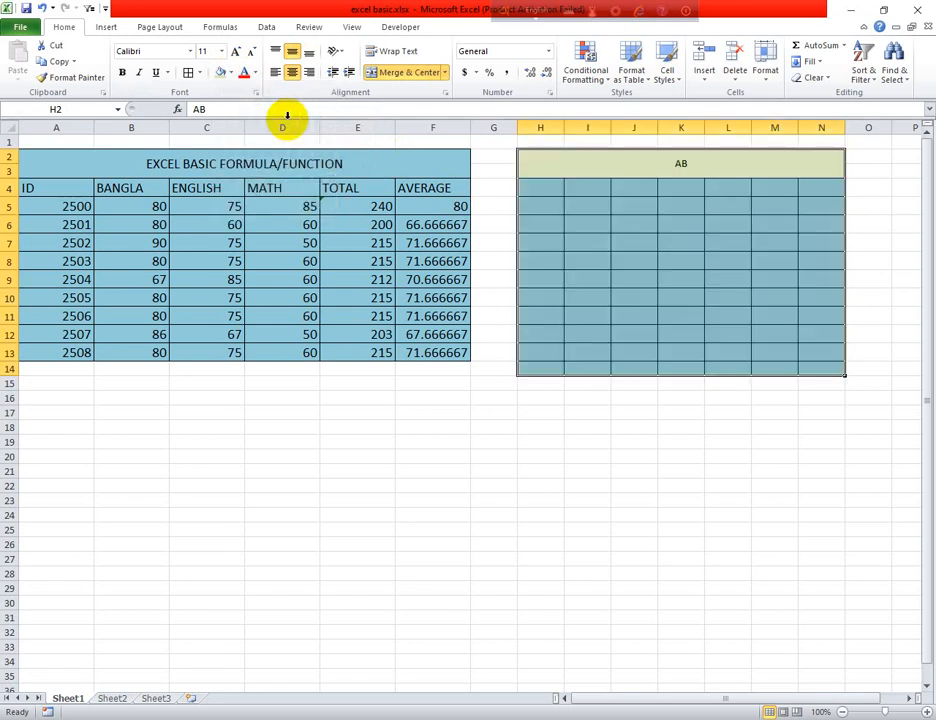
{"action": "left_click", "coordinate": [748, 487]}
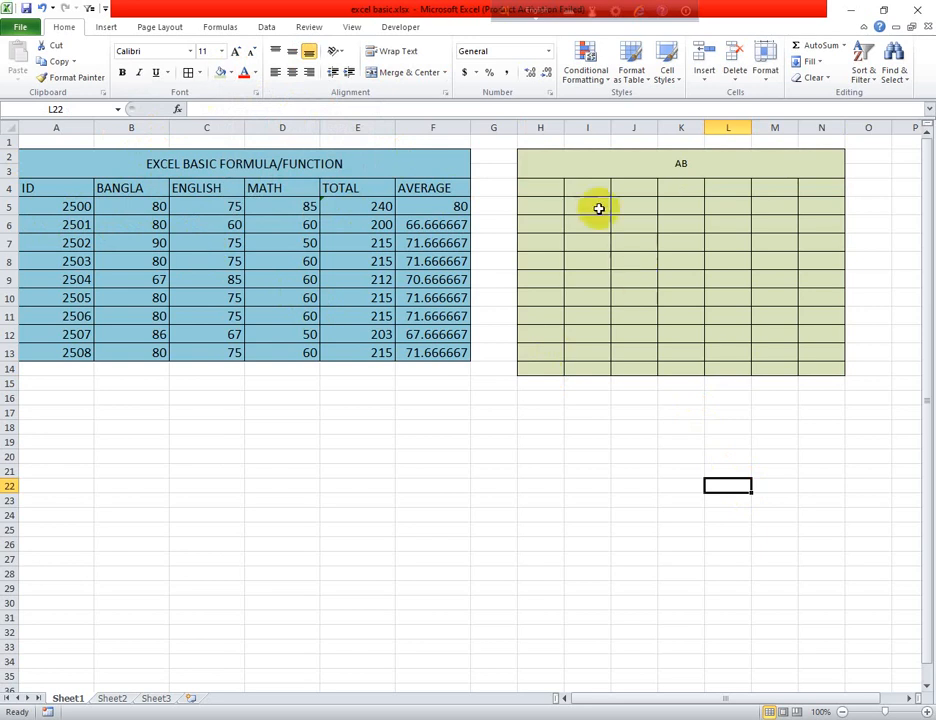
Set the column width of the green table's columns H through N to 10
{"action": "left_click_drag", "start_coordinate": [549, 165], "coordinate": [695, 360]}
{"action": "left_click", "coordinate": [543, 228]}
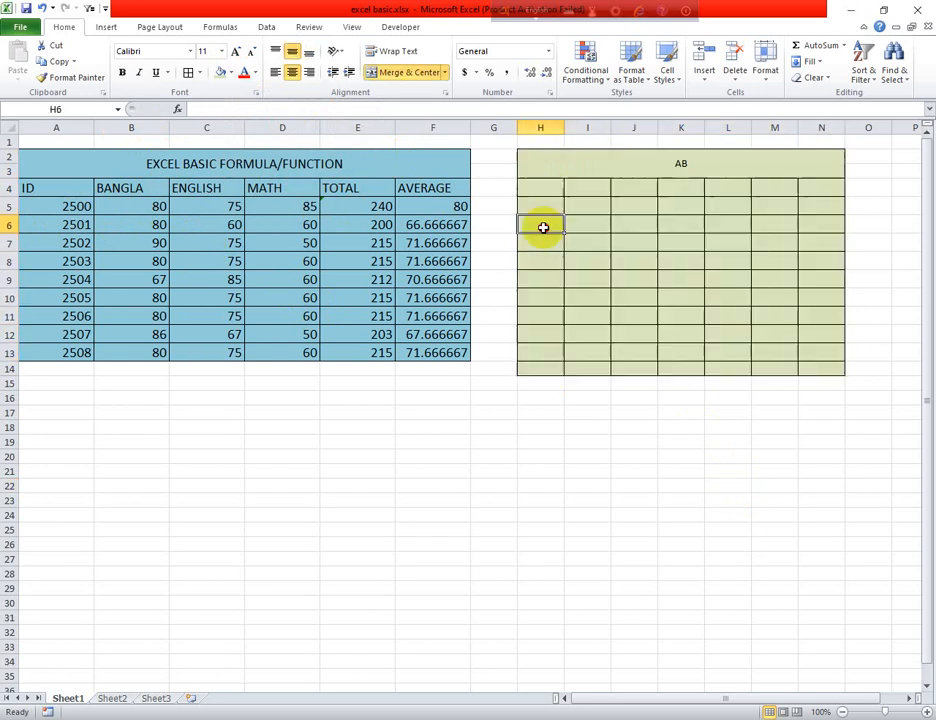
{"action": "left_click", "coordinate": [598, 228]}
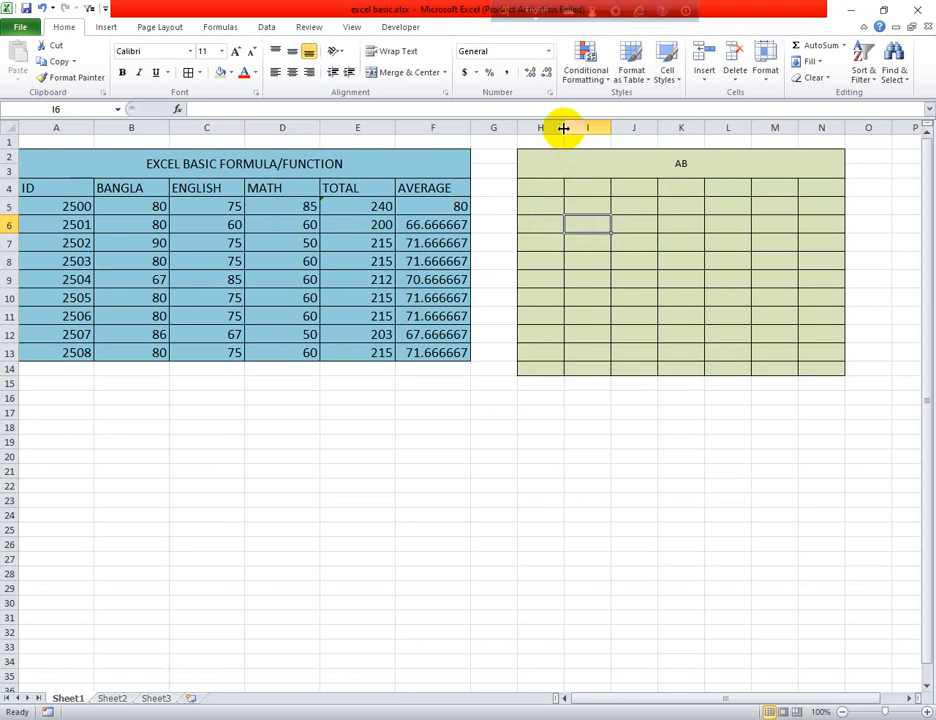
{"action": "left_click_drag", "start_coordinate": [563, 129], "coordinate": [765, 365]}
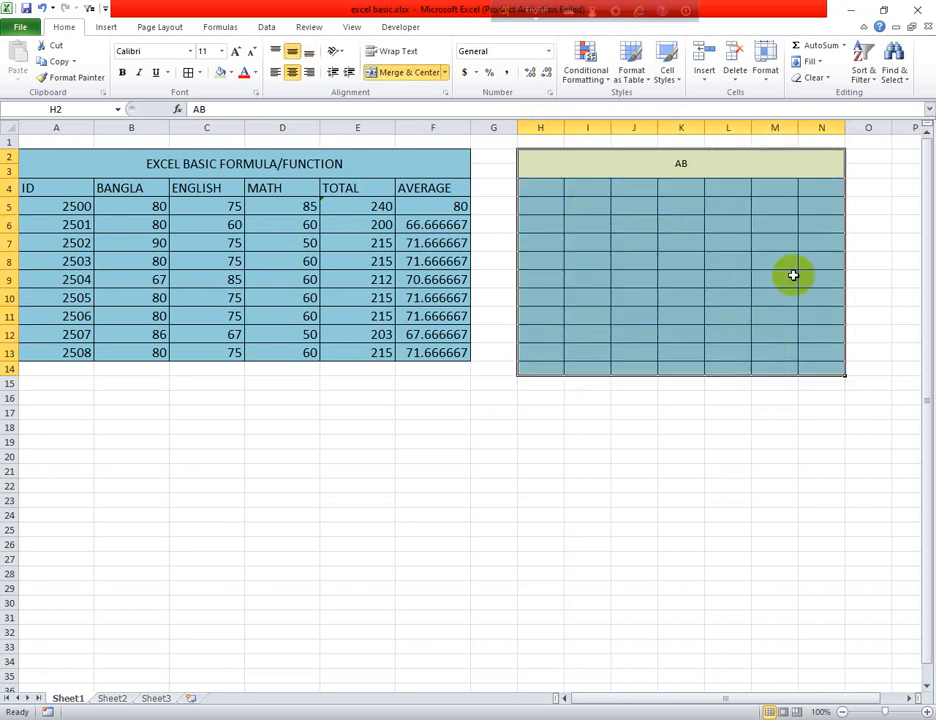
{"action": "left_click", "coordinate": [648, 84]}
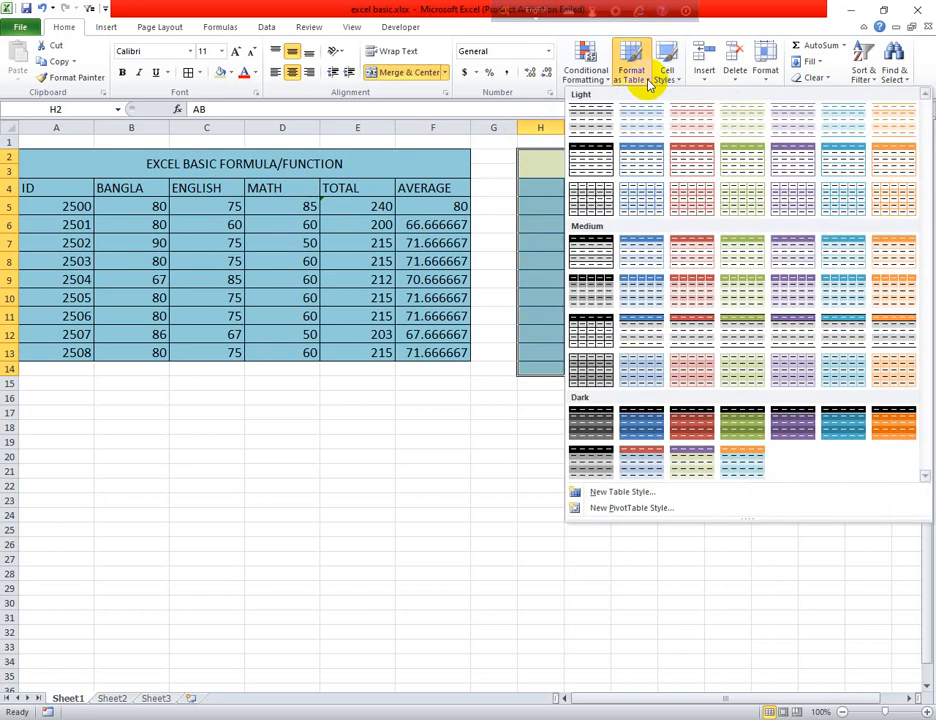
{"action": "left_click", "coordinate": [648, 84]}
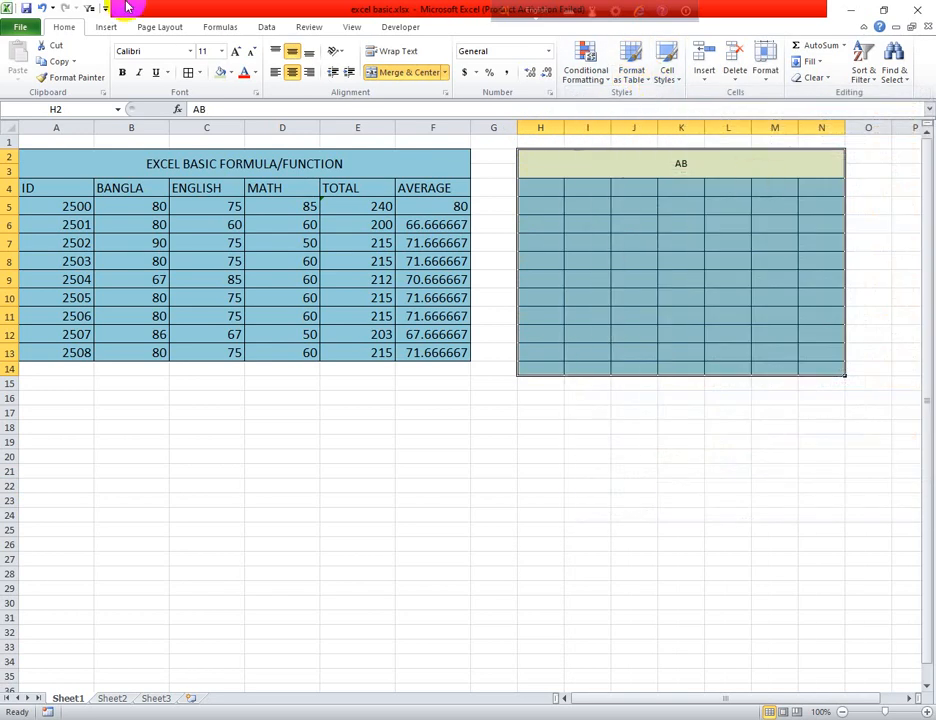
{"action": "left_click", "coordinate": [767, 78]}
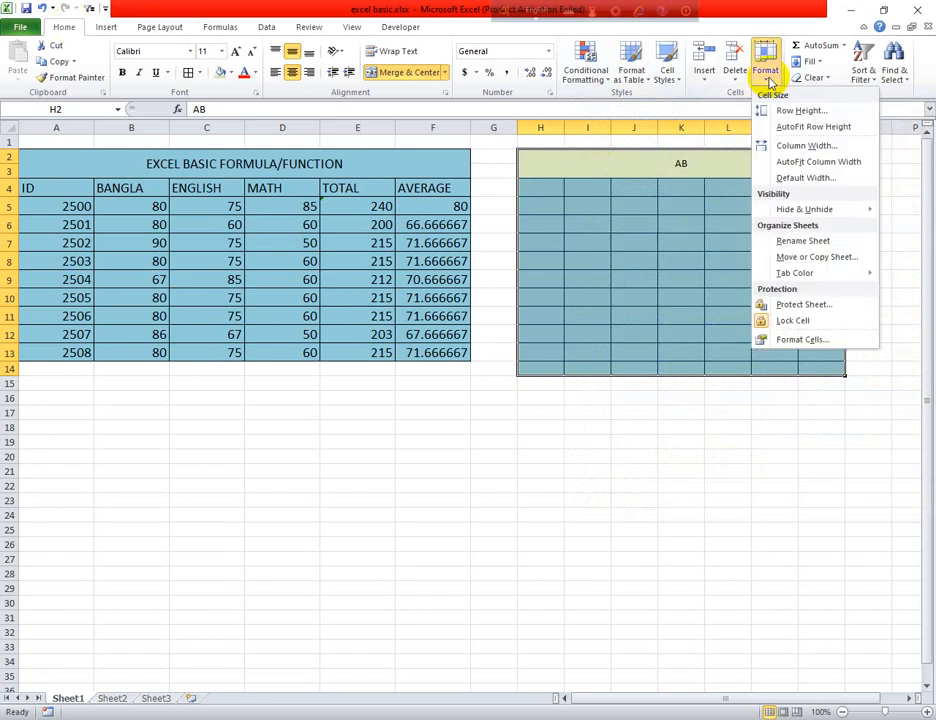
{"action": "left_click", "coordinate": [800, 147]}
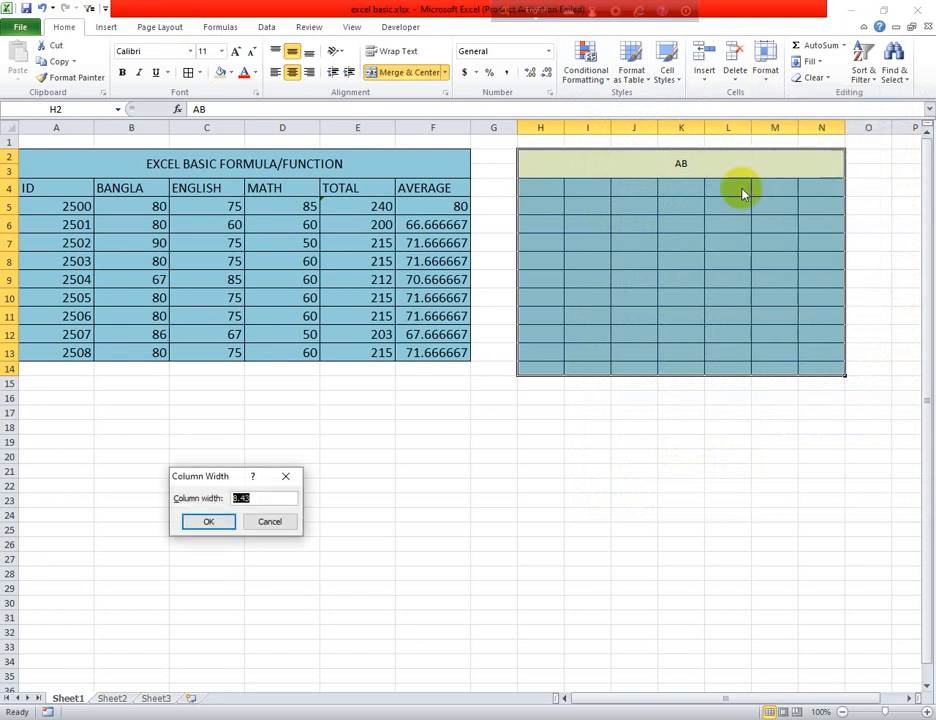
{"action": "type", "text": "10"}
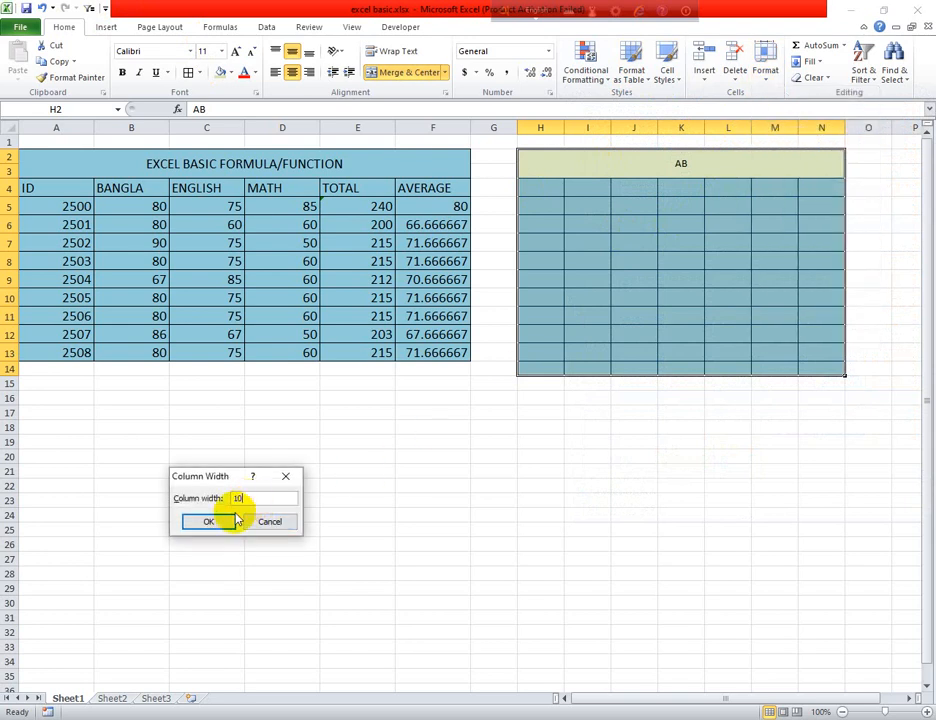
{"action": "left_click", "coordinate": [234, 523]}
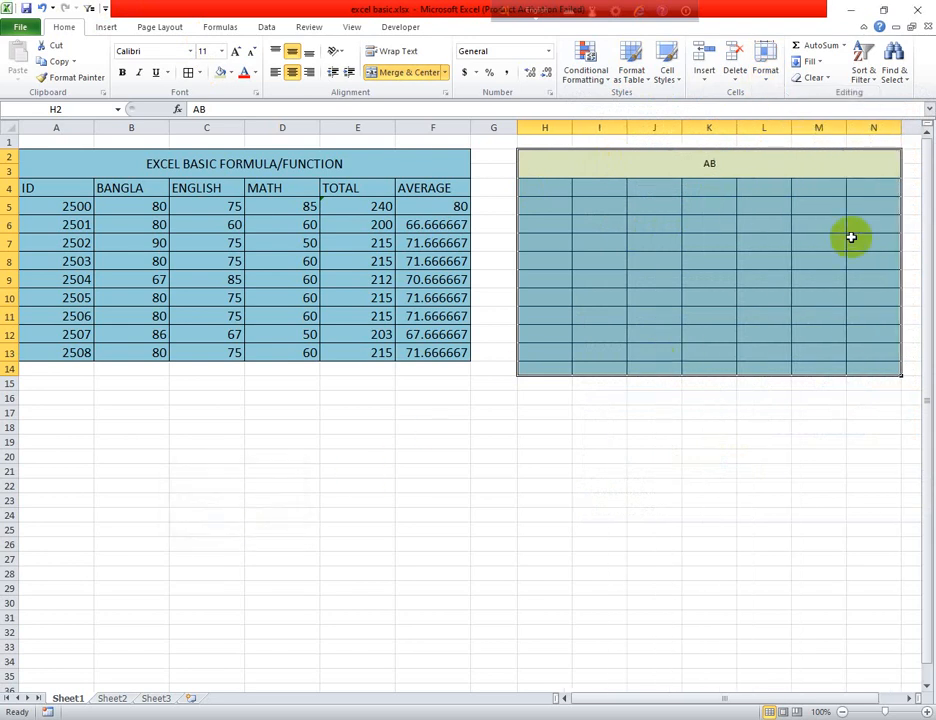